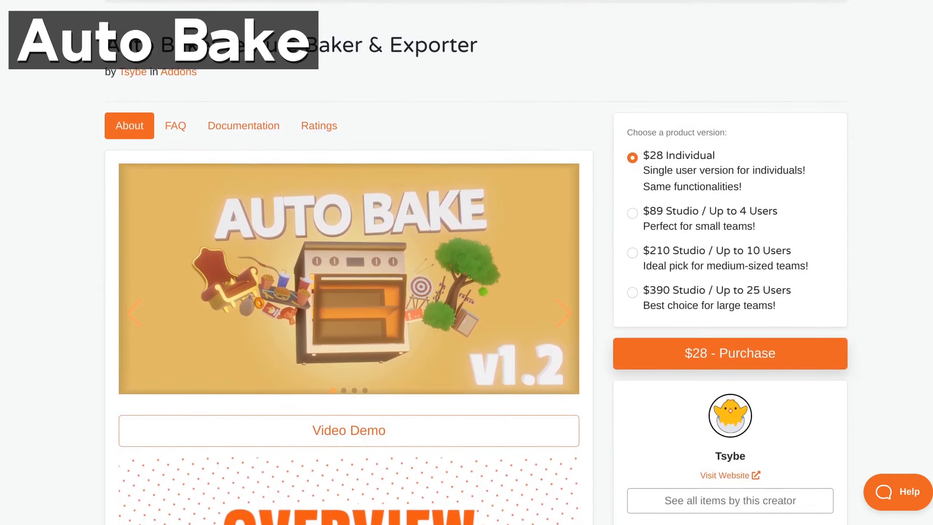
# Step: Look through the overview section of the Auto Bake product page
pyautogui.scroll(-6, 466, 262)
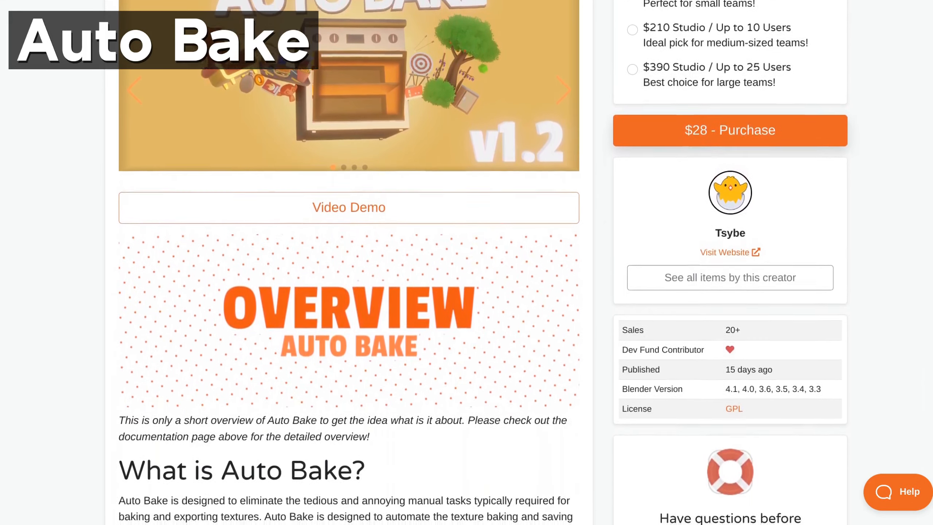
pyautogui.scroll(-5, 467, 262)
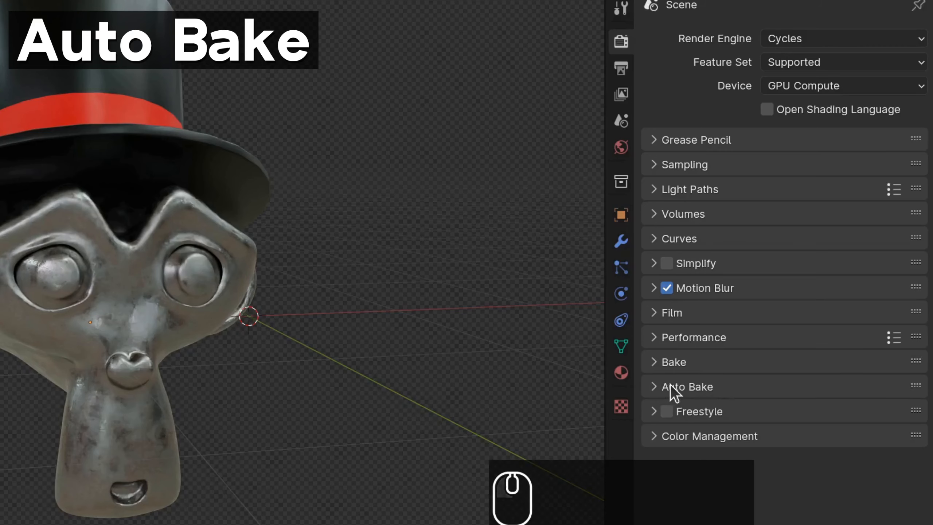
# Step: Switch to Blender and expand the Auto Bake settings in the render properties, down to the bake list
pyautogui.click(670, 385)
pyautogui.scroll(-2, 695, 348)
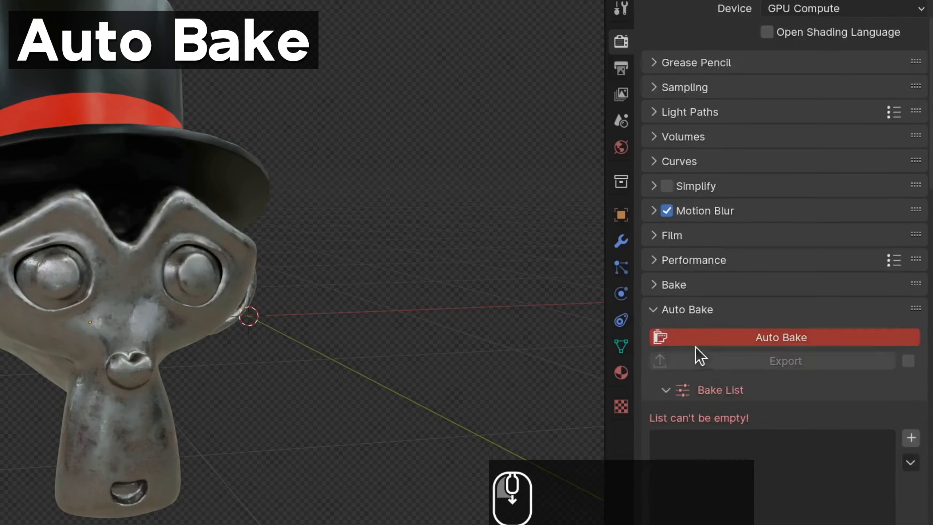
pyautogui.scroll(-6, 696, 347)
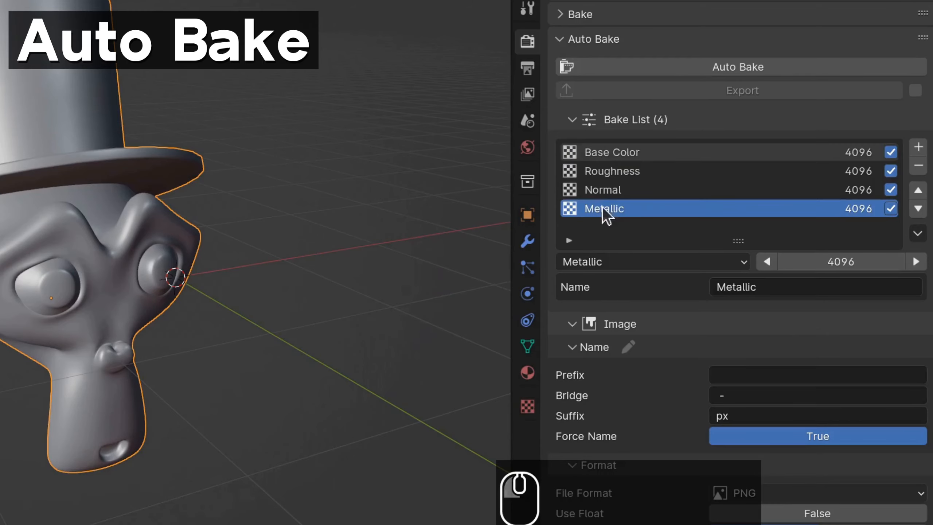
# Step: Set the baked image name prefix to Monkey in the Auto Bake settings
pyautogui.scroll(-3, 602, 207)
pyautogui.scroll(1, 601, 139)
pyautogui.click(736, 260)
pyautogui.write('Monkey')
pyautogui.press('Return')
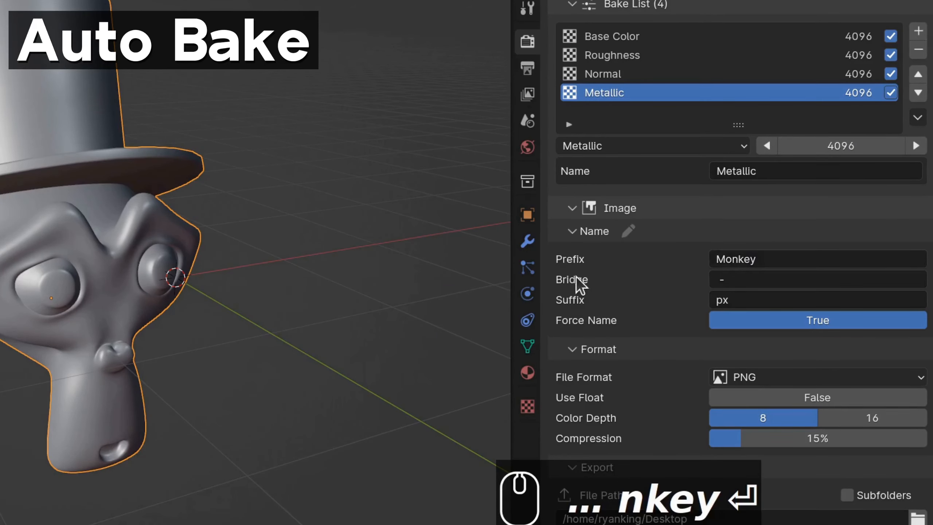
# Step: Examine the image file format, color depth, compression and export path options of Auto Bake
pyautogui.scroll(-2, 744, 259)
pyautogui.click(744, 260)
pyautogui.click(743, 259)
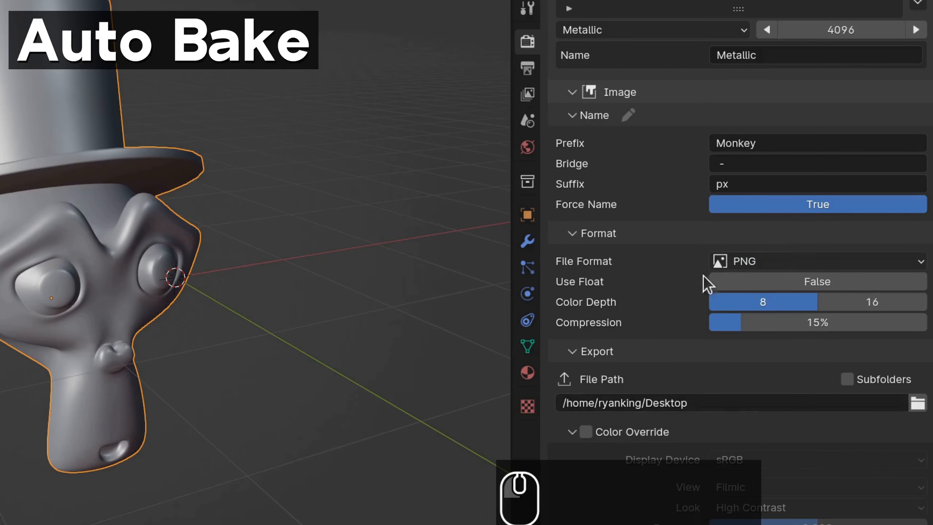
pyautogui.scroll(-5, 704, 277)
pyautogui.click(708, 252)
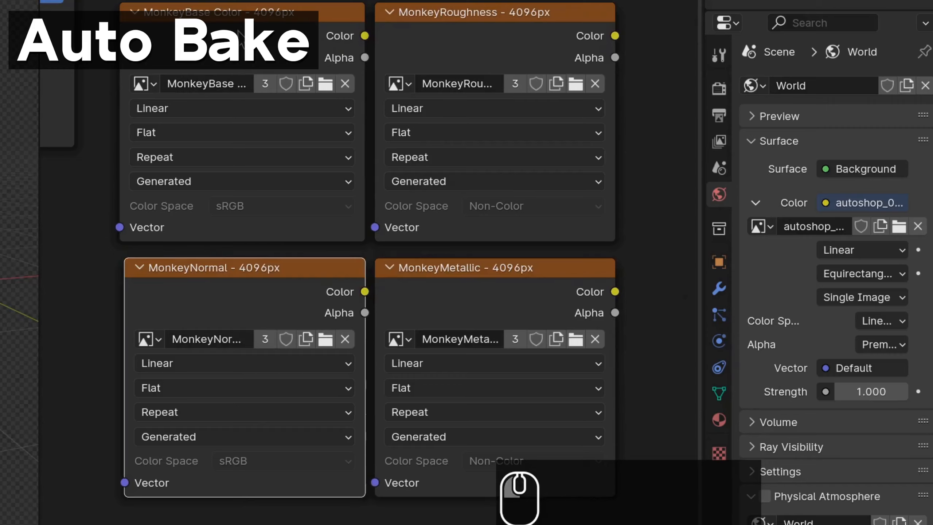
# Step: Examine the baked MonkeyBase Color, Roughness, Normal and Metallic texture nodes in the shader node tree
pyautogui.scroll(-3, 248, 309)
pyautogui.scroll(2, 230, 149)
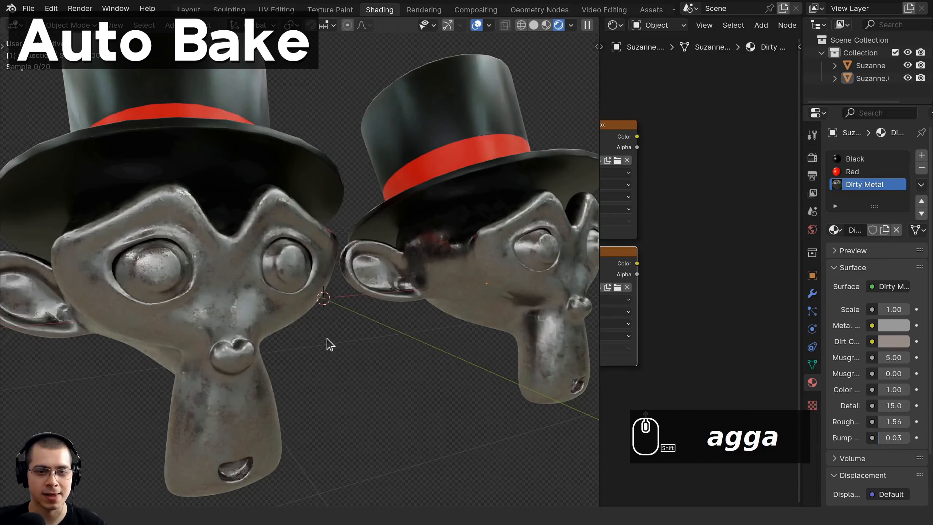
pyautogui.click(257, 245)
pyautogui.press('g')
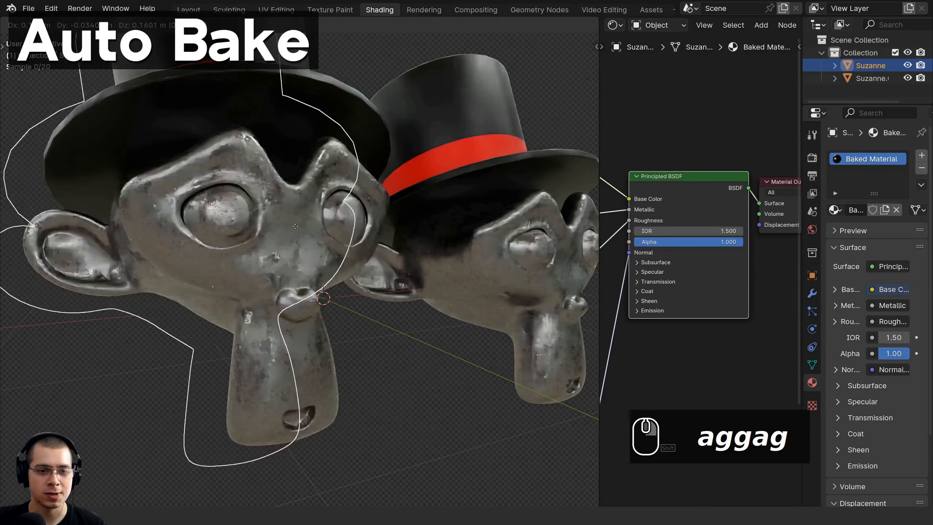
pyautogui.rightClick(295, 227)
pyautogui.scroll(-4, 295, 226)
pyautogui.moveTo(295, 227); pyautogui.dragTo(445, 268, button='middle')
pyautogui.press('a')
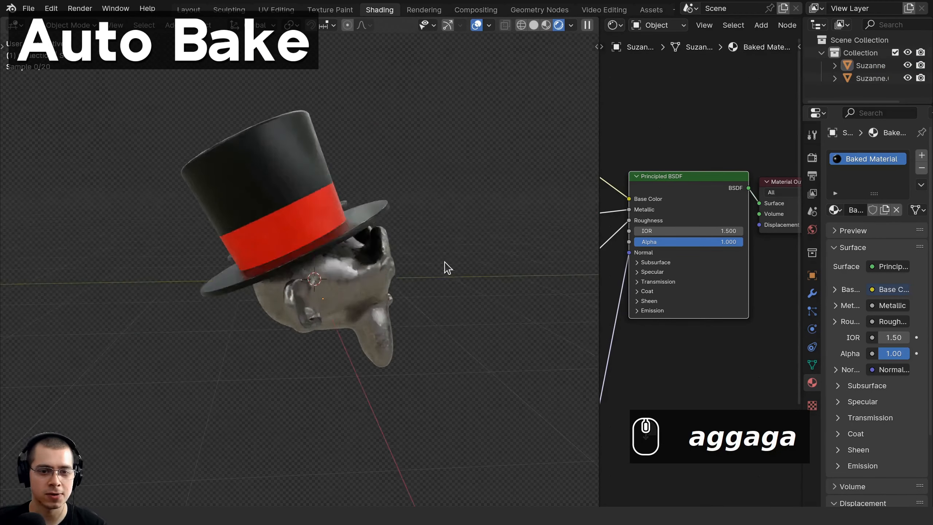
pyautogui.press('KP_1')
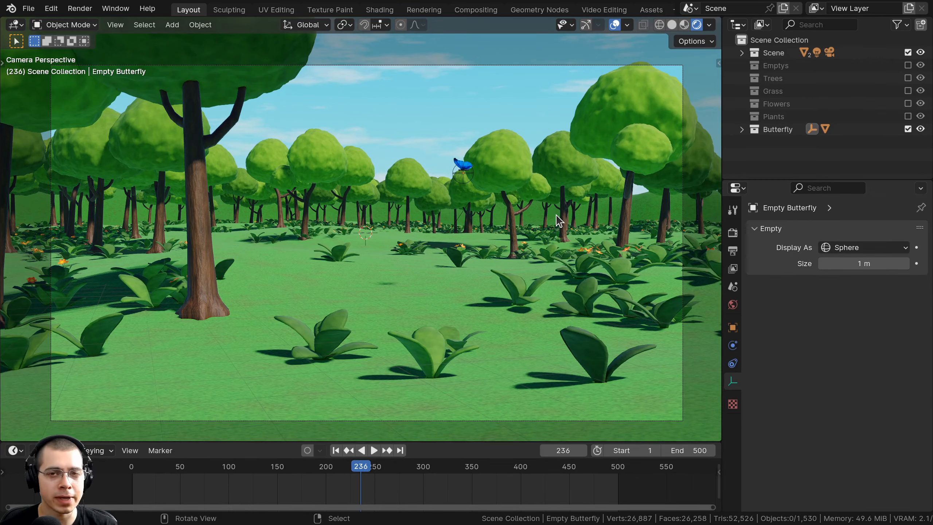
# Step: Switch the forest scene's viewport from rendered to solid shading
pyautogui.moveTo(366, 215); pyautogui.dragTo(407, 85, button='middle')
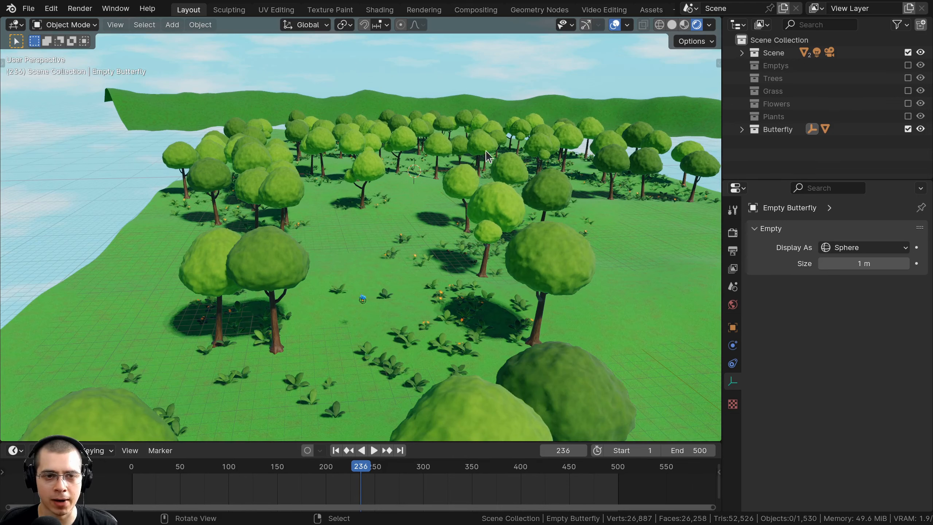
pyautogui.moveTo(544, 105); pyautogui.dragTo(358, 365, button='middle')
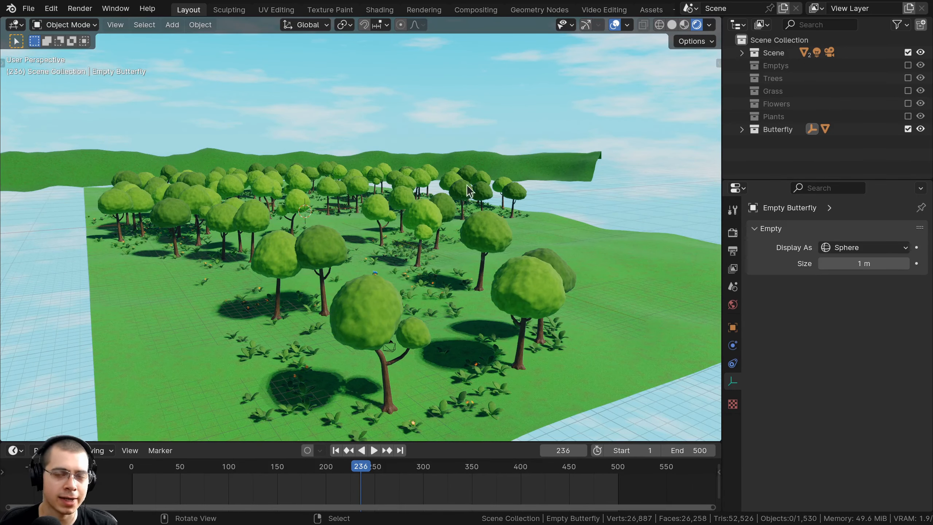
pyautogui.moveTo(466, 185); pyautogui.dragTo(446, 201, button='middle')
pyautogui.press('z')
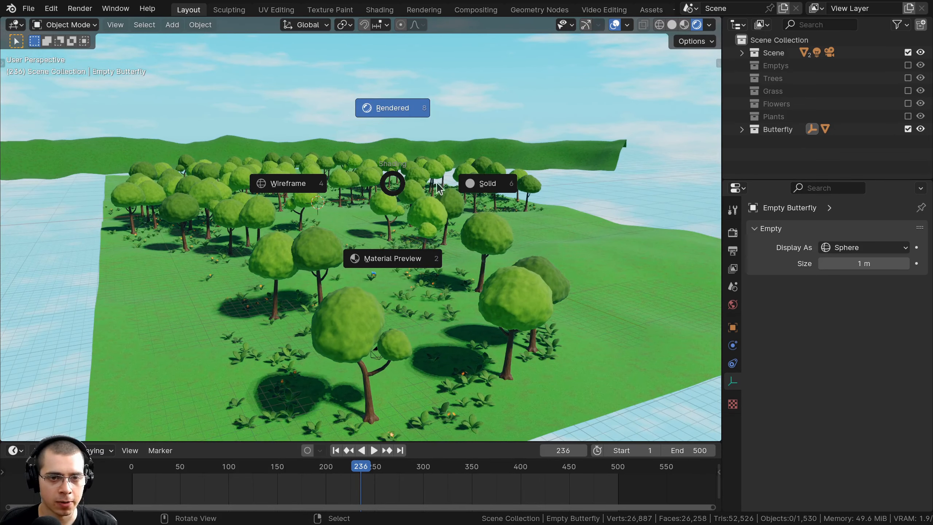
pyautogui.click(481, 184)
pyautogui.moveTo(491, 188); pyautogui.dragTo(474, 183, button='middle')
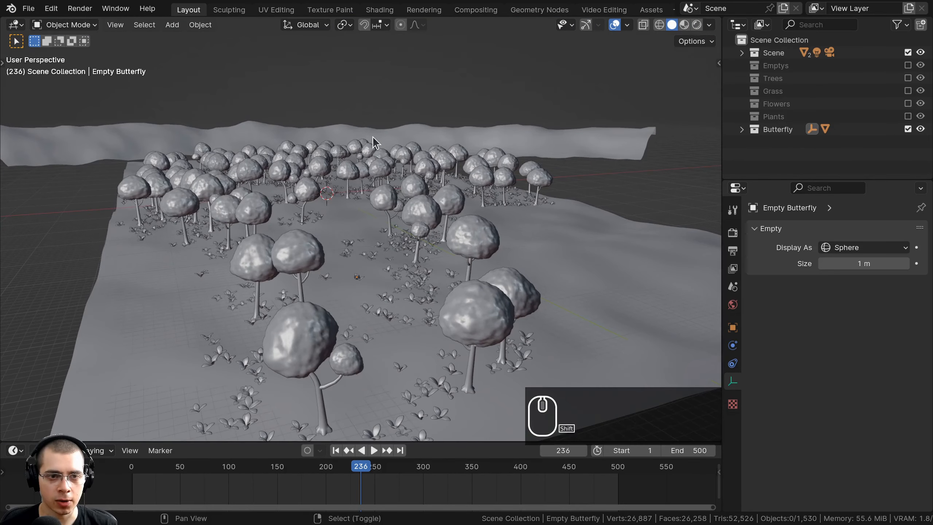
# Step: Add a cube mesh to the forest scene
pyautogui.hotkey('shift', 'a')
pyautogui.moveTo(330, 157)
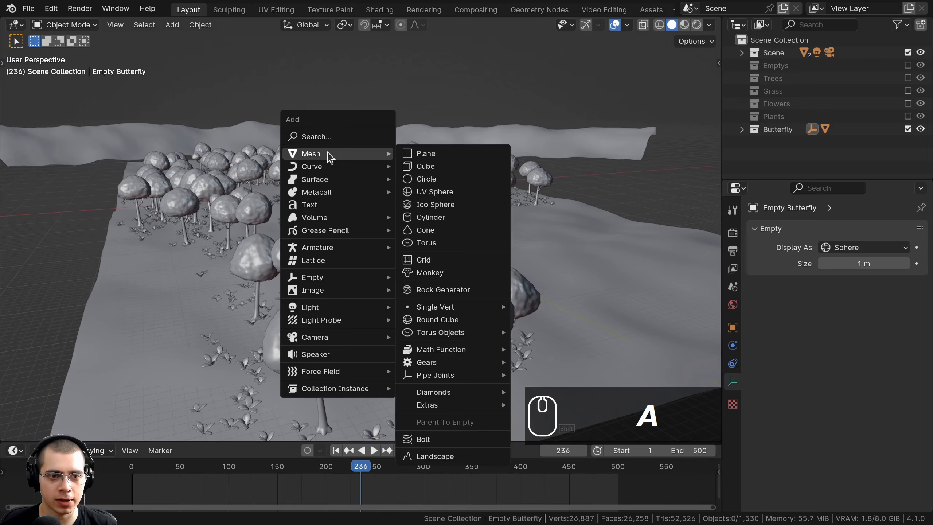
pyautogui.click(411, 166)
pyautogui.moveTo(402, 170); pyautogui.dragTo(360, 209, button='middle')
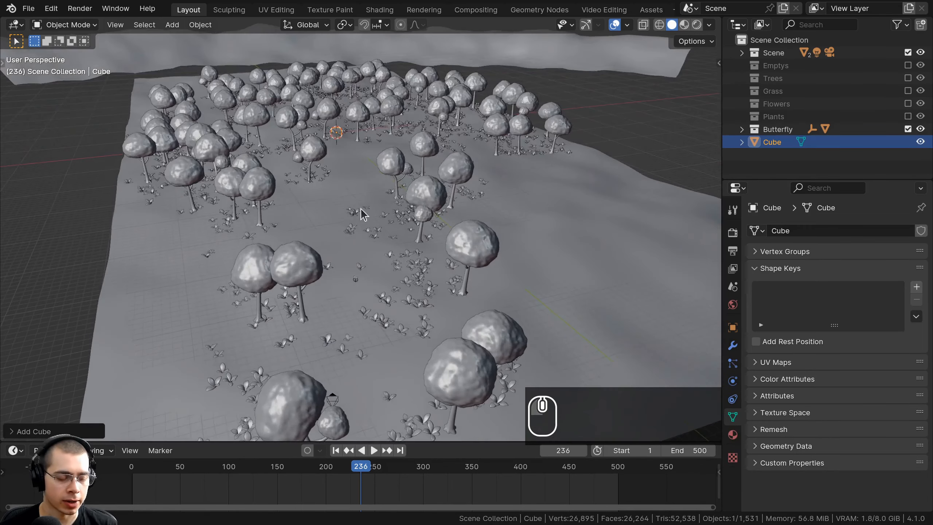
# Step: Edit the cube's mesh and scale it up uniformly until it is large enough to enclose the forest
pyautogui.press('Tab')
pyautogui.keyDown('shift'); pyautogui.scroll(-4, 360, 209); pyautogui.keyUp('shift')
pyautogui.press('s')
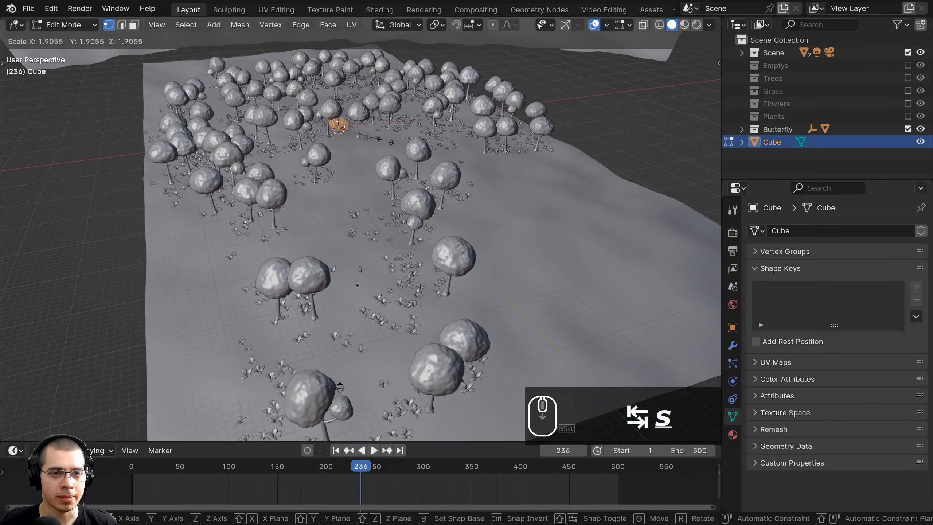
pyautogui.click(562, 143)
pyautogui.scroll(-4, 460, 145)
pyautogui.press('s')
pyautogui.click(601, 157)
# Step: Resize the cube's mesh along the X and Z axes and shift it vertically around the forest
pyautogui.moveTo(480, 170)
pyautogui.mouseDown(button='middle')
pyautogui.moveTo(471, 172)
pyautogui.moveTo(483, 152)
pyautogui.mouseUp(button='middle')
pyautogui.press('s')
pyautogui.press('x')
pyautogui.click(476, 172)
pyautogui.press('g')
pyautogui.press('z')
pyautogui.press('s')
pyautogui.press('z')
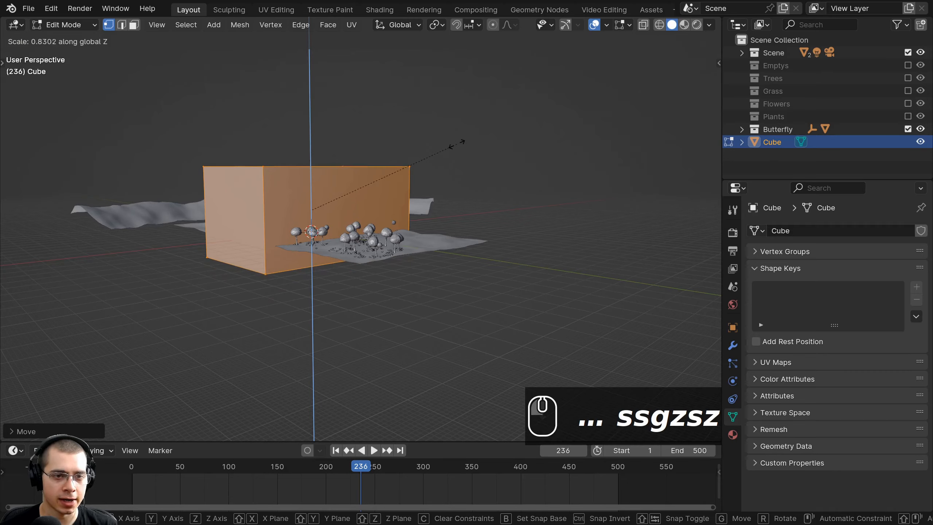
pyautogui.click(438, 190)
# Step: Stretch the box along the length of the forest ground, reposition it and rescale it to cover the terrain
pyautogui.moveTo(437, 193); pyautogui.dragTo(467, 216, button='middle')
pyautogui.press('s')
pyautogui.middleClick(515, 217)
pyautogui.click(137, 219)
pyautogui.scroll(-3, 413, 202)
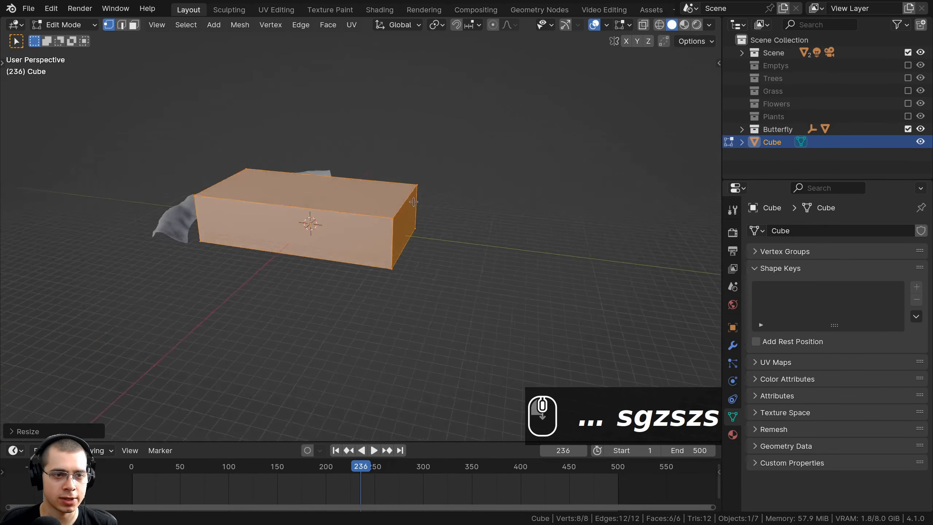
pyautogui.moveTo(414, 201); pyautogui.dragTo(416, 217, button='middle')
pyautogui.press('g')
pyautogui.click(391, 206)
pyautogui.press('s')
pyautogui.click(443, 202)
# Step: Widen the box along the X axis and shift it to line up with the terrain
pyautogui.moveTo(459, 196); pyautogui.dragTo(422, 212, button='middle')
pyautogui.press('s')
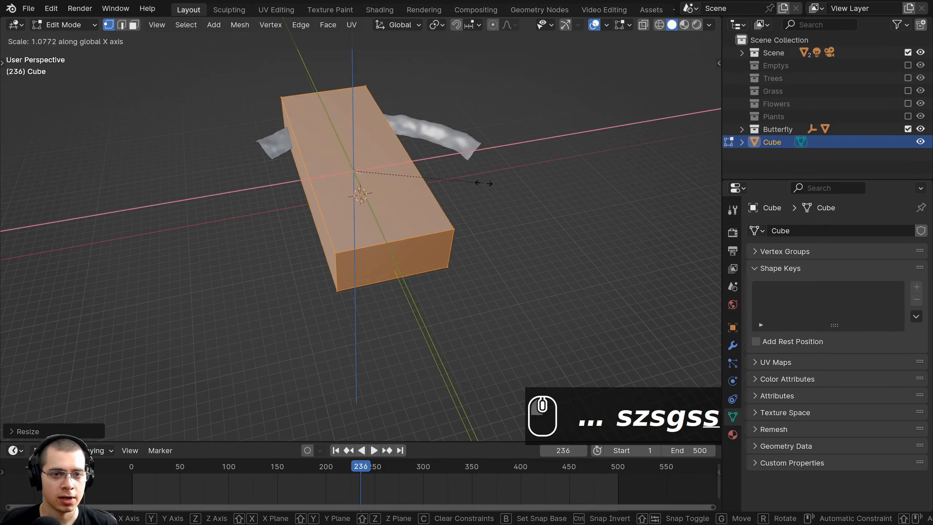
pyautogui.click(505, 185)
pyautogui.press('g')
pyautogui.middleClick(470, 173)
pyautogui.click(471, 171)
# Step: Scale the box along a single axis and move it so that it encloses more of the ground
pyautogui.moveTo(470, 171); pyautogui.dragTo(529, 183, button='middle')
pyautogui.press('s')
pyautogui.middleClick(556, 213)
pyautogui.click(548, 215)
pyautogui.press('g')
pyautogui.middleClick(547, 215)
pyautogui.click(555, 216)
# Step: Adjust the box's height along the Z axis and shift its position along one axis
pyautogui.press('s')
pyautogui.press('z')
pyautogui.click(533, 173)
pyautogui.press('g')
pyautogui.middleClick(526, 185)
pyautogui.click(522, 186)
# Step: Fine-tune the box's horizontal size and its Z height around the scene, and return to Object Mode
pyautogui.moveTo(443, 239); pyautogui.dragTo(458, 163, button='middle')
pyautogui.press('s')
pyautogui.middleClick(498, 261)
pyautogui.click(504, 257)
pyautogui.press('s')
pyautogui.press('z')
pyautogui.click(571, 171)
pyautogui.press('Tab')
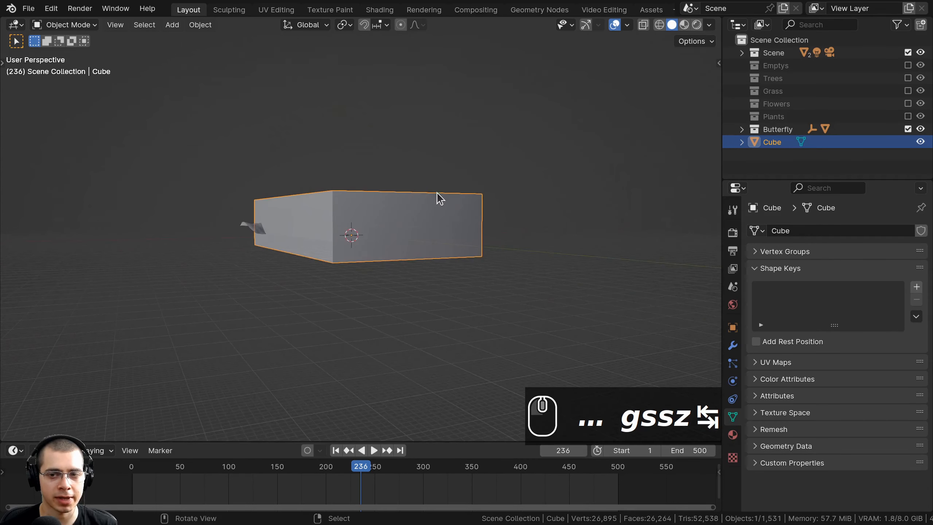
# Step: Put the cube into the Scene collection and rename it Fog
pyautogui.moveTo(440, 198); pyautogui.dragTo(415, 257, button='middle')
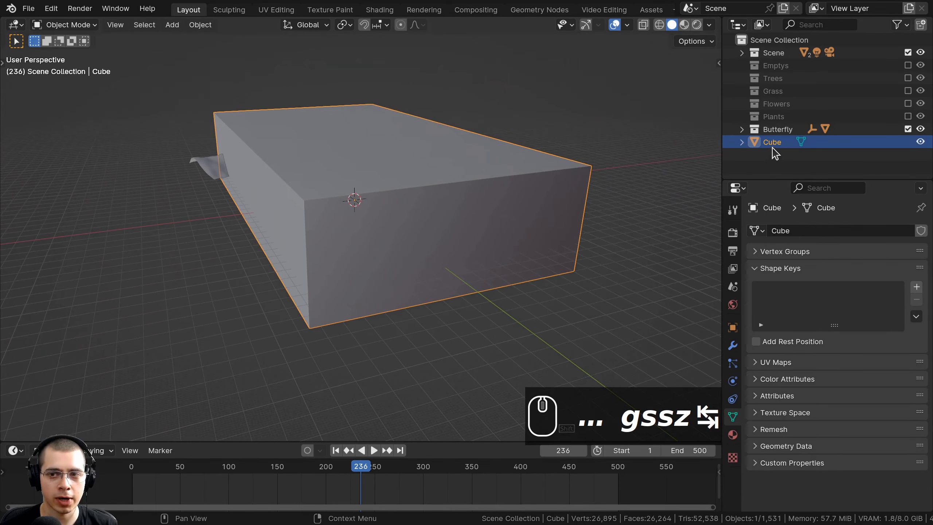
pyautogui.moveTo(777, 147); pyautogui.dragTo(774, 56)
pyautogui.click(742, 53)
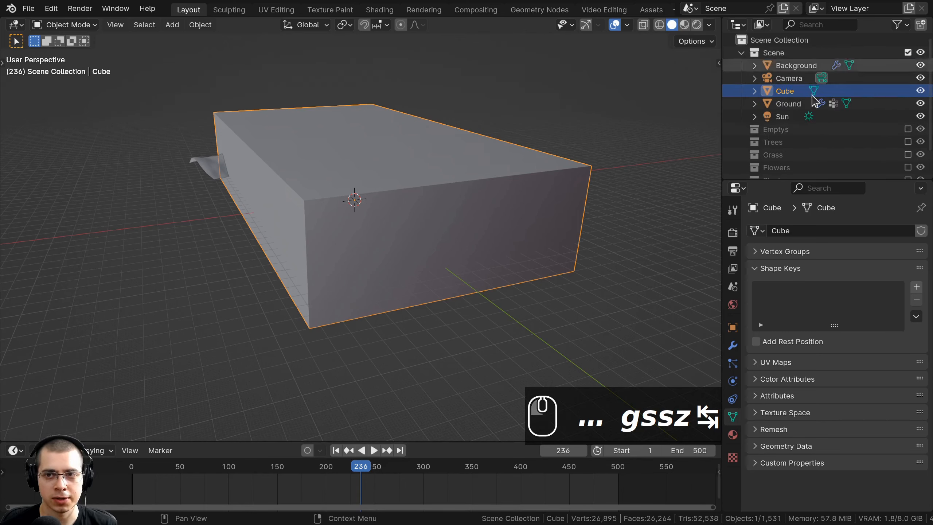
pyautogui.doubleClick(789, 90)
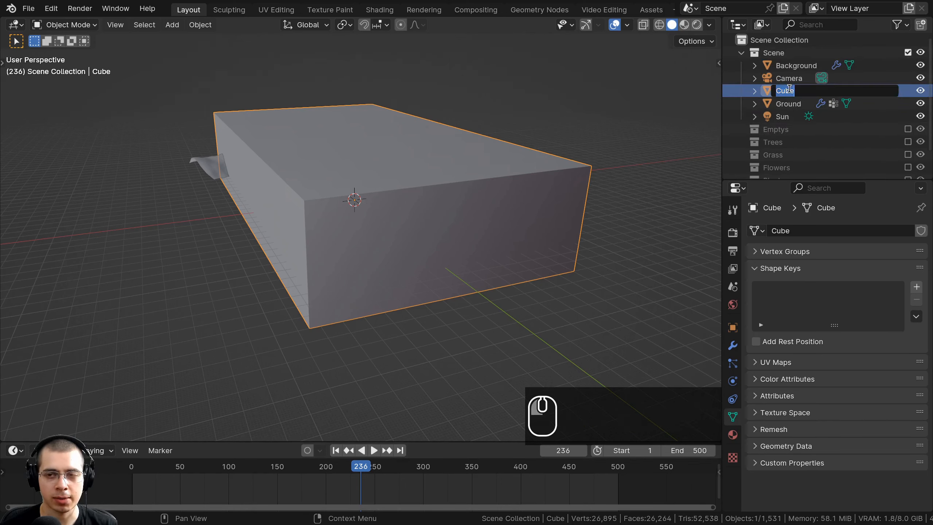
pyautogui.write('Fog')
pyautogui.press('Return')
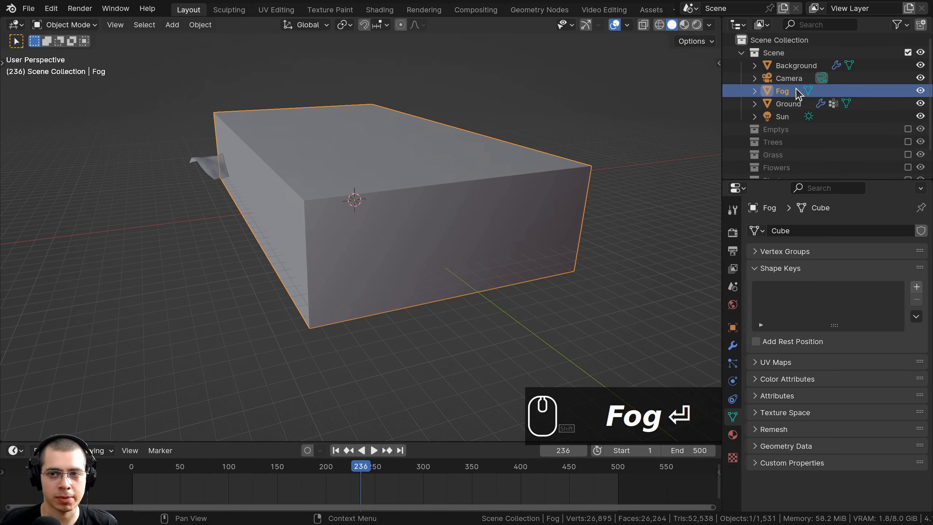
# Step: Switch to the Shading workspace and create a new material named Fog for the Fog box
pyautogui.moveTo(293, 151); pyautogui.dragTo(294, 189, button='middle')
pyautogui.scroll(6, 397, 229)
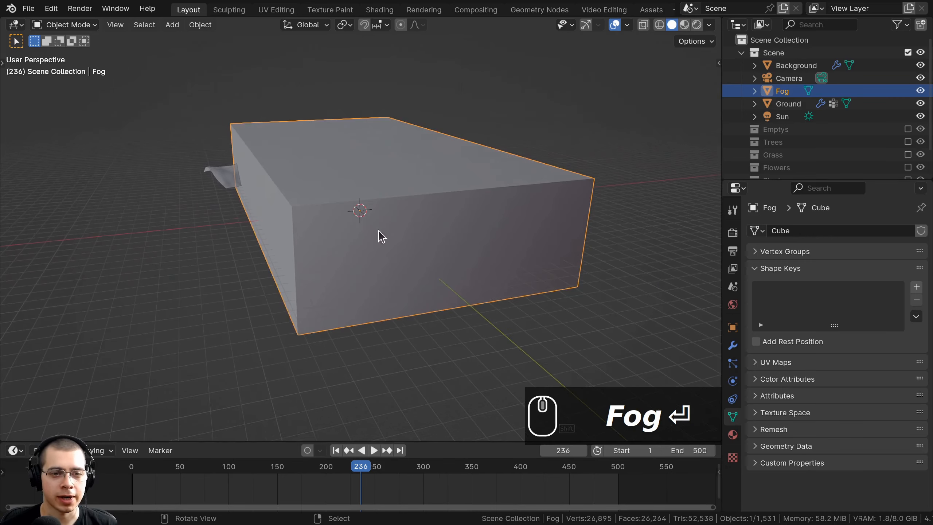
pyautogui.click(379, 11)
pyautogui.scroll(-6, 263, 232)
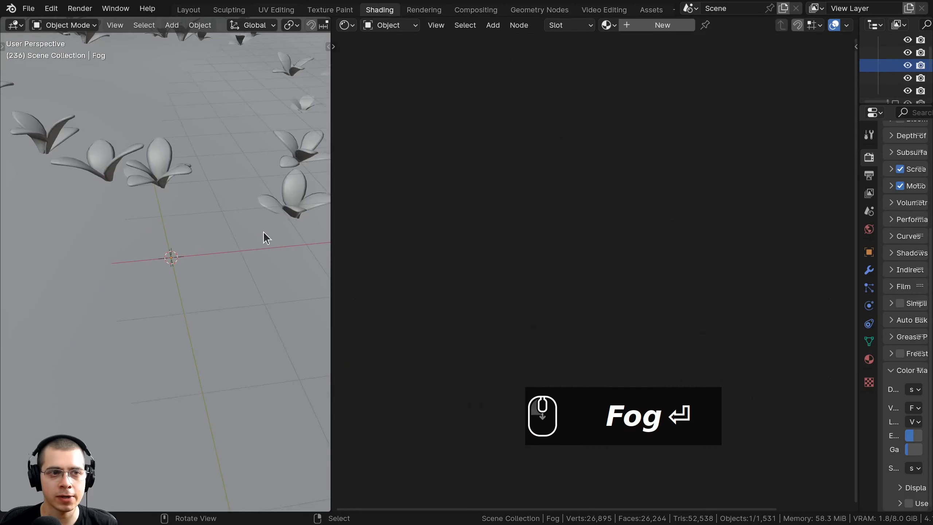
pyautogui.click(665, 26)
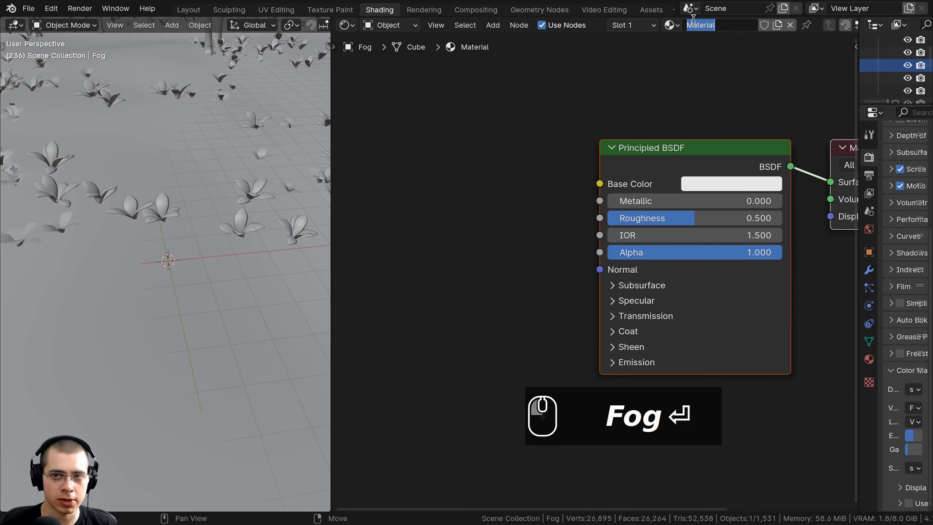
pyautogui.write('Fog')
pyautogui.press('Return')
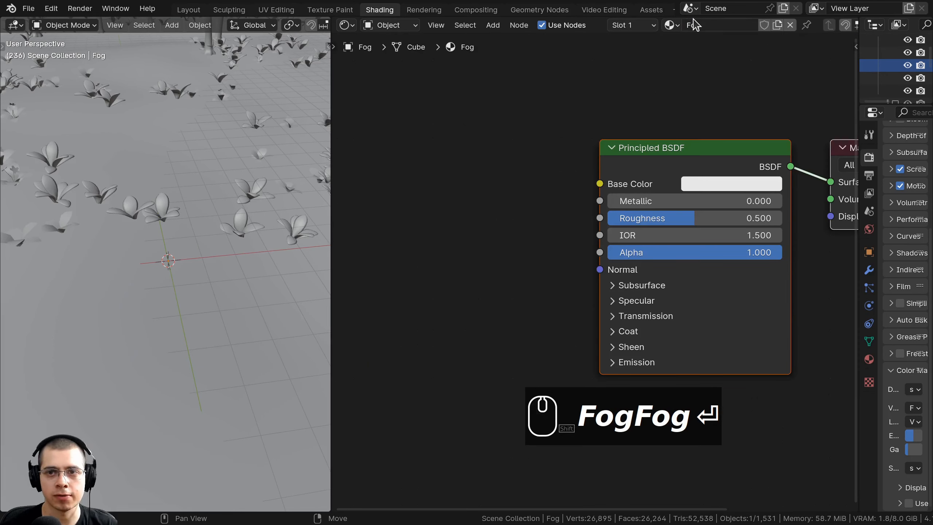
# Step: Delete the Principled BSDF node from the Fog material
pyautogui.scroll(-1, 669, 181)
pyautogui.press('a')
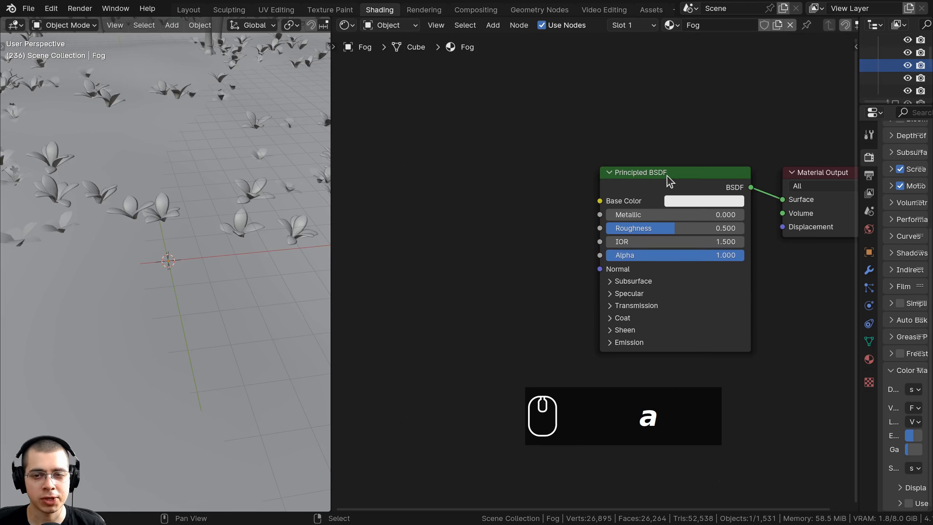
pyautogui.click(669, 181)
pyautogui.press('x')
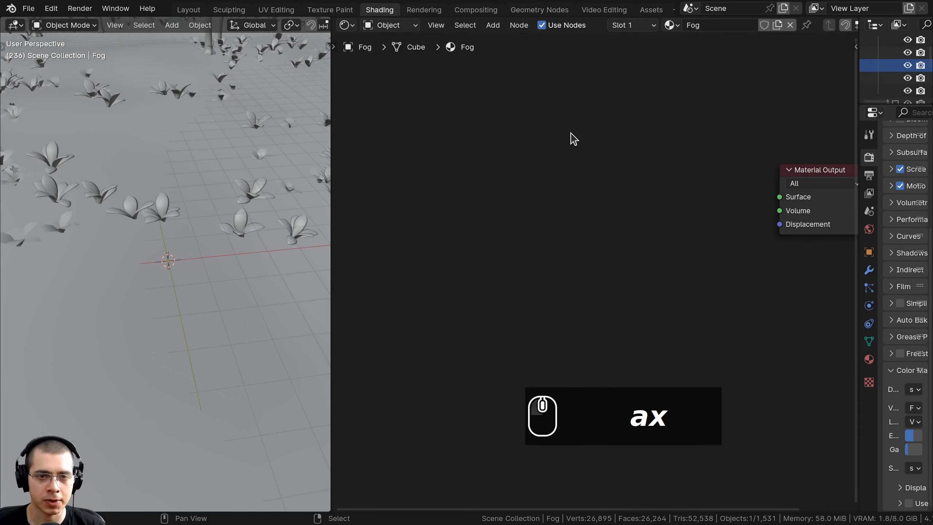
# Step: Add a Principled Volume node and place it beside the Material Output node
pyautogui.scroll(1, 546, 98)
pyautogui.hotkey('shift', 'a')
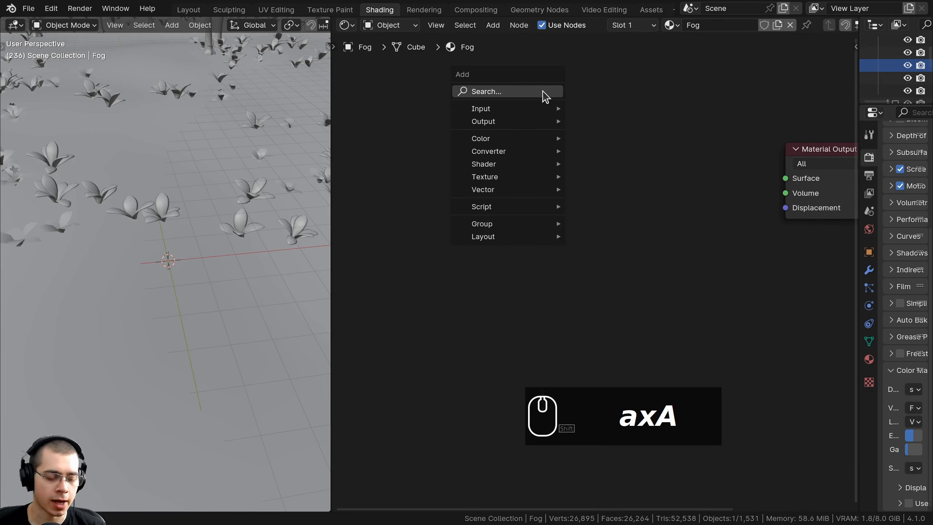
pyautogui.write('vol')
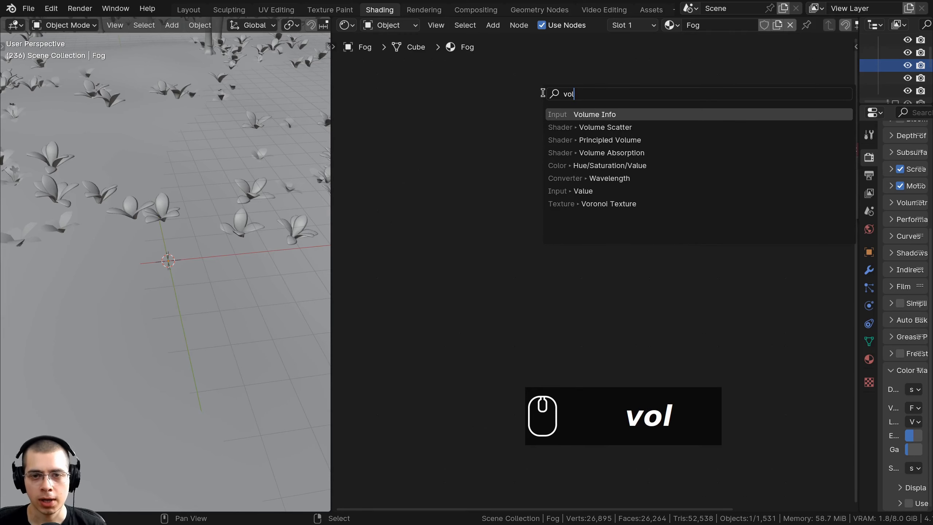
pyautogui.click(579, 140)
pyautogui.click(581, 110)
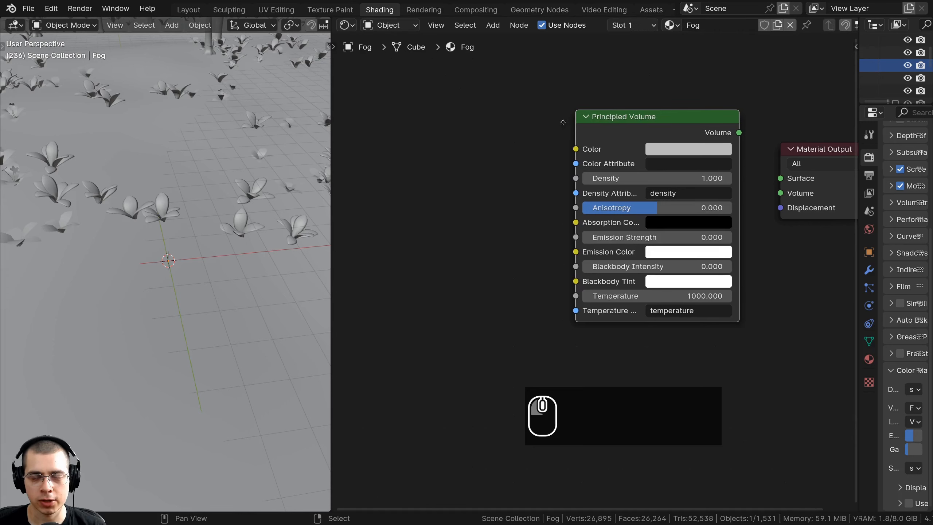
# Step: Connect the Principled Volume node to the Material Output's Volume input and move the node closer to the output
pyautogui.moveTo(629, 121); pyautogui.dragTo(507, 134, button='middle')
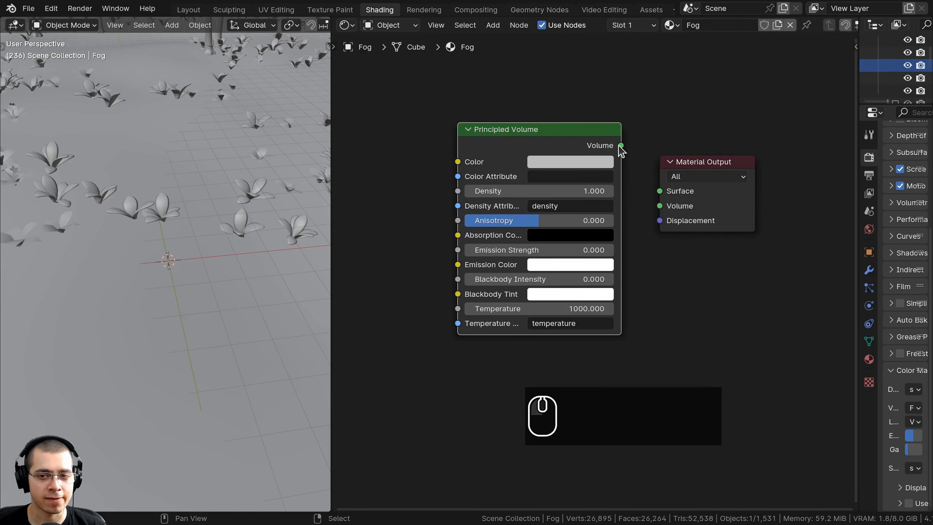
pyautogui.moveTo(621, 146); pyautogui.dragTo(643, 191)
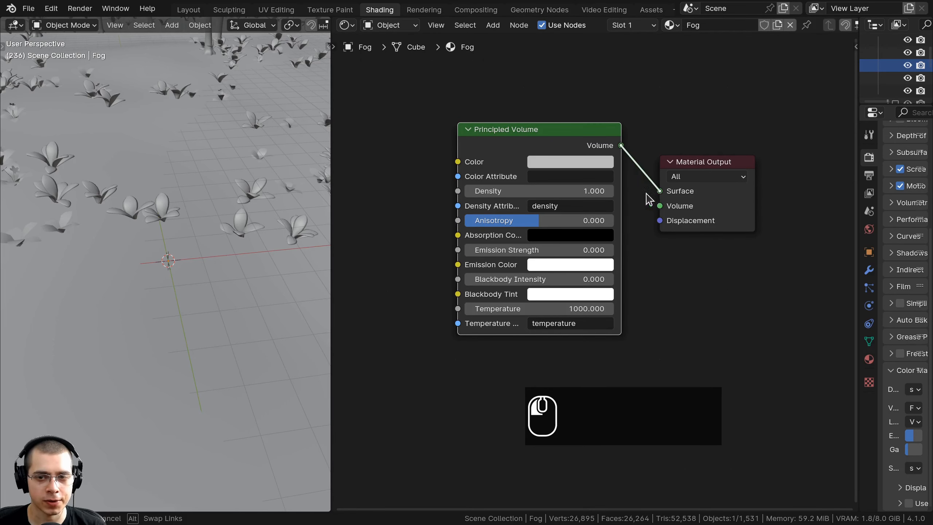
pyautogui.moveTo(660, 206); pyautogui.dragTo(659, 207)
pyautogui.moveTo(596, 142); pyautogui.dragTo(625, 151)
# Step: Switch the viewport to rendered shading and examine the forest inside the fog box from far and near
pyautogui.scroll(-4, 238, 271)
pyautogui.press('z')
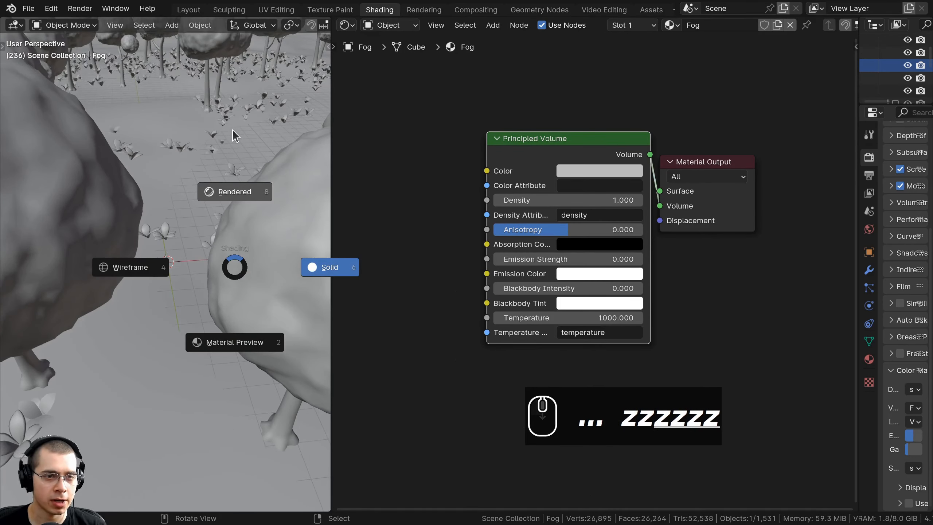
pyautogui.scroll(-8, 247, 206)
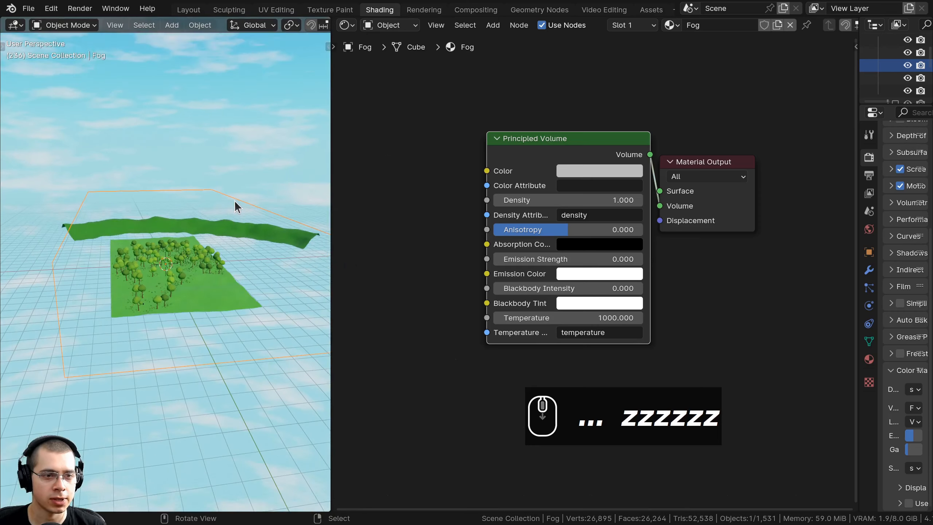
pyautogui.press('a')
pyautogui.scroll(5, 257, 228)
pyautogui.scroll(4, 253, 238)
pyautogui.moveTo(248, 233); pyautogui.dragTo(220, 268, button='middle')
pyautogui.scroll(4, 219, 286)
pyautogui.scroll(-4, 221, 248)
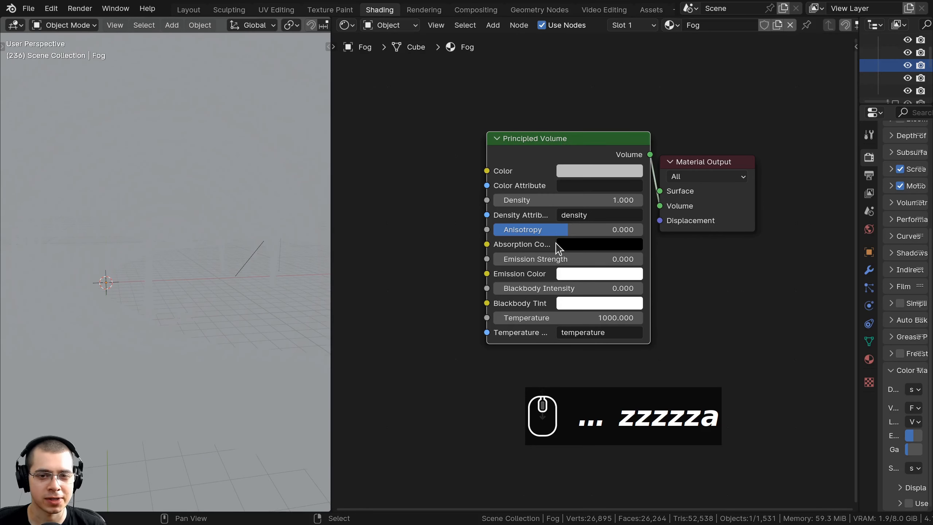
# Step: Set the Principled Volume density to 0.010 and check the fog over the forest from several distances
pyautogui.keyDown('shift'); pyautogui.moveTo(588, 201); pyautogui.dragTo(569, 200); pyautogui.keyUp('shift')
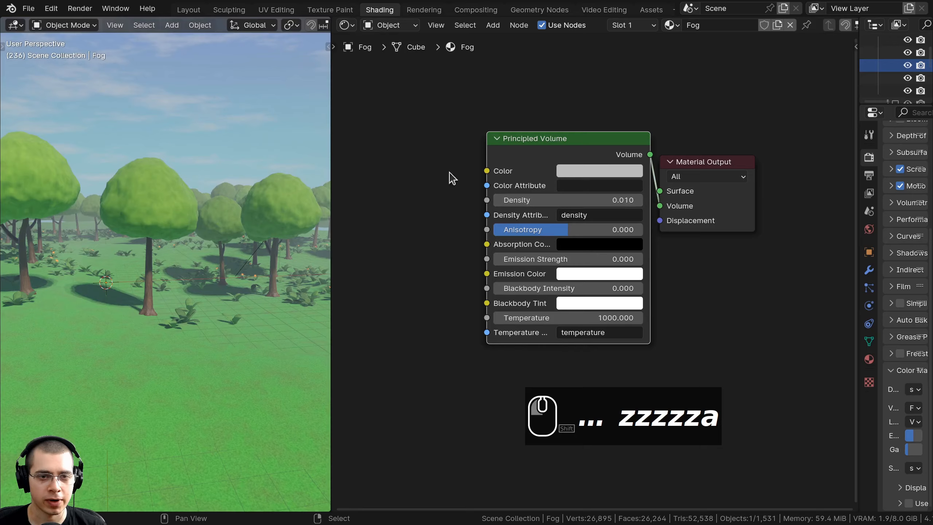
pyautogui.scroll(-4, 309, 230)
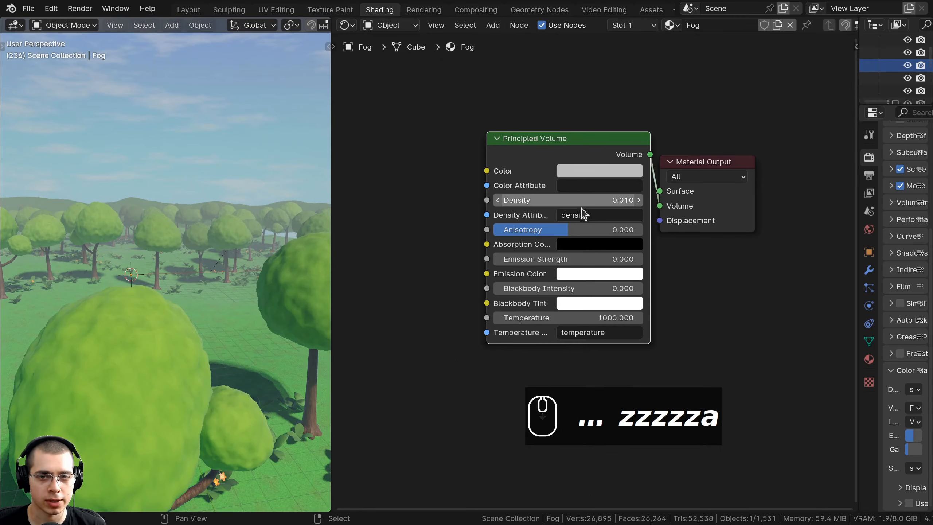
pyautogui.scroll(-8, 225, 265)
pyautogui.keyDown('shift'); pyautogui.scroll(-3, 241, 310); pyautogui.keyUp('shift')
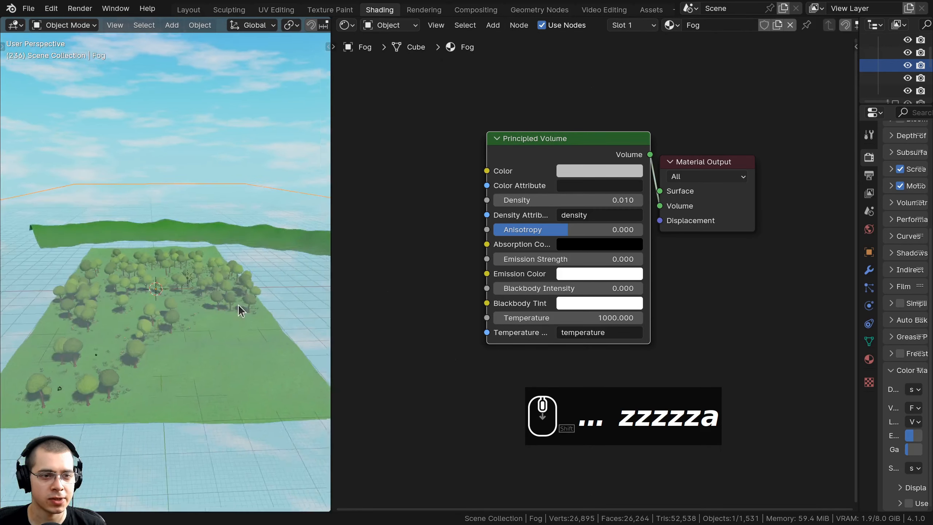
pyautogui.scroll(10, 240, 310)
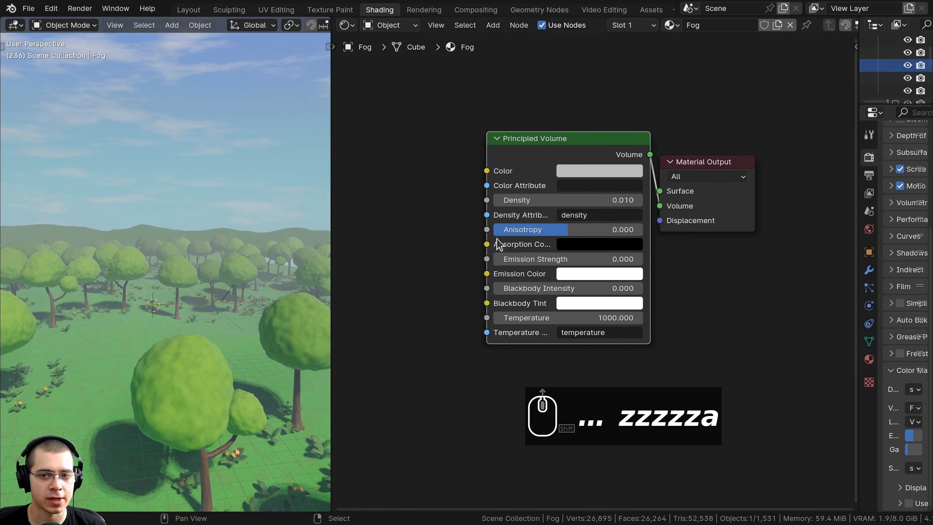
pyautogui.scroll(5, 215, 255)
pyautogui.scroll(1, 547, 177)
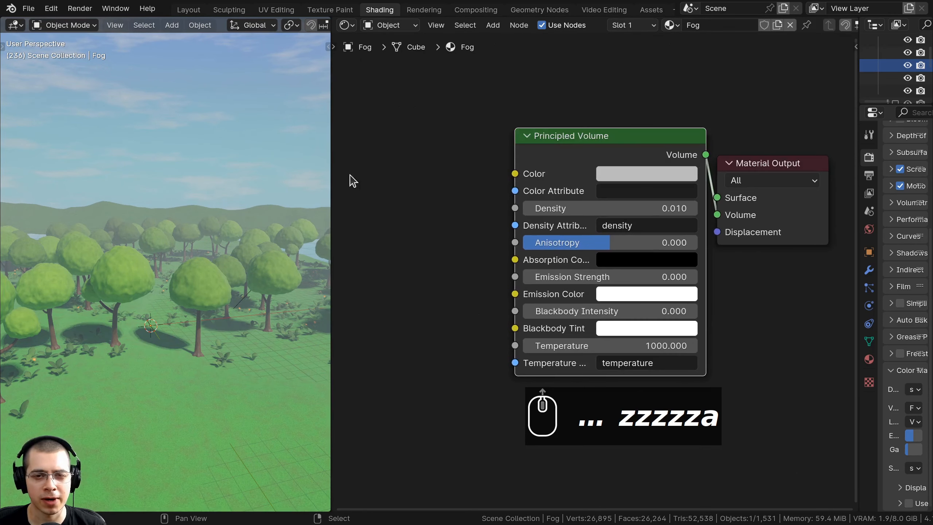
# Step: Widen the 3D viewport and set the Principled Volume density to 0.002
pyautogui.moveTo(332, 164); pyautogui.dragTo(427, 169)
pyautogui.keyDown('shift'); pyautogui.moveTo(333, 183); pyautogui.dragTo(173, 189, button='middle'); pyautogui.keyUp('shift')
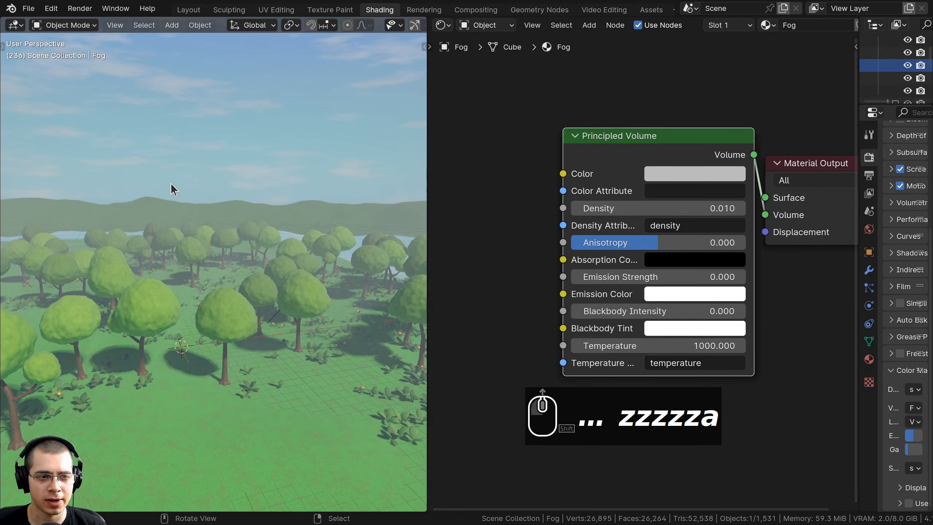
pyautogui.keyDown('shift'); pyautogui.moveTo(321, 206); pyautogui.dragTo(362, 203, button='middle'); pyautogui.keyUp('shift')
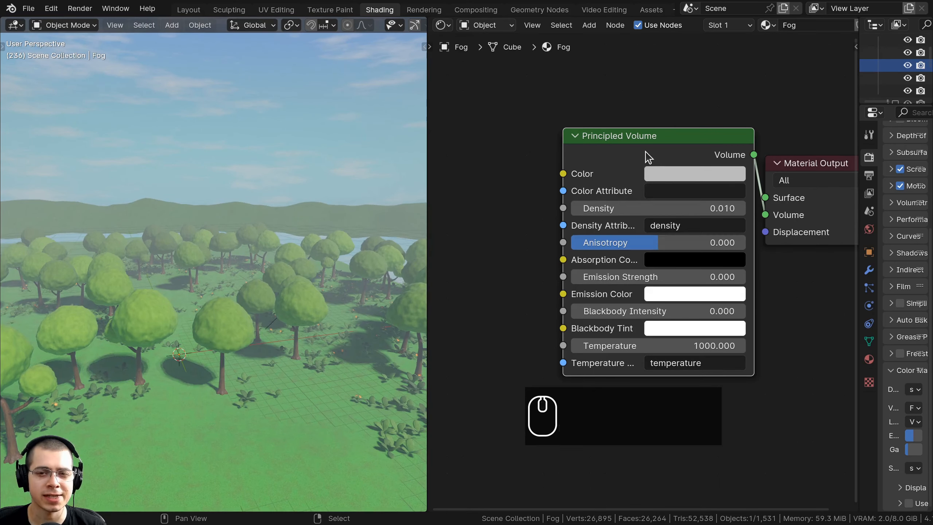
pyautogui.moveTo(649, 158); pyautogui.dragTo(637, 159)
pyautogui.click(635, 207)
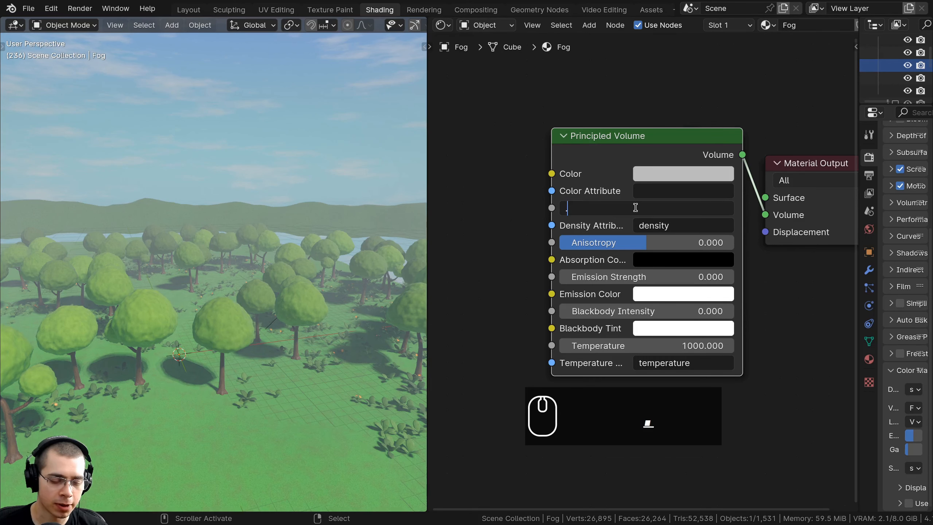
pyautogui.write('.002')
pyautogui.press('Return')
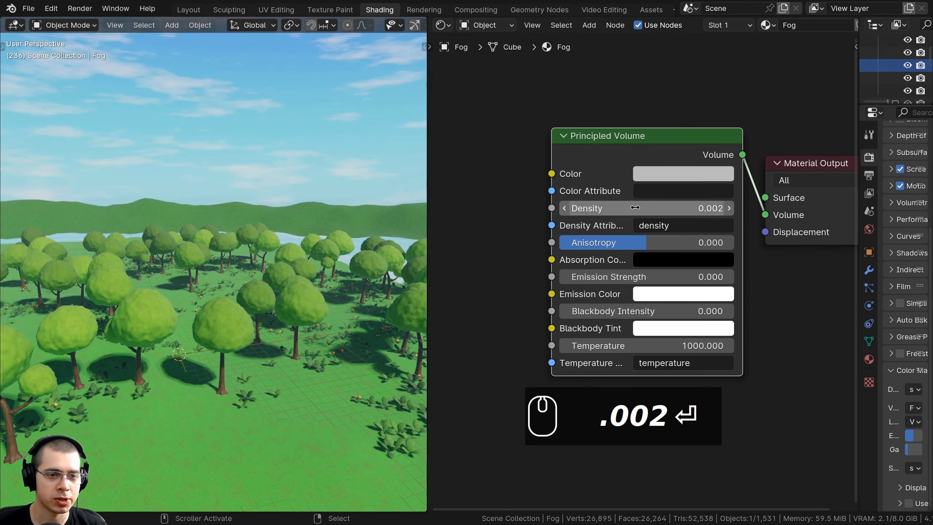
# Step: Set the Principled Volume color to the blue 3686FF and display its hex code
pyautogui.scroll(-5, 298, 123)
pyautogui.click(684, 173)
pyautogui.moveTo(710, 265); pyautogui.dragTo(751, 213)
pyautogui.moveTo(794, 228); pyautogui.dragTo(794, 215)
pyautogui.hotkey('ctrl', 'v')
pyautogui.moveTo(682, 161); pyautogui.dragTo(671, 117, button='middle')
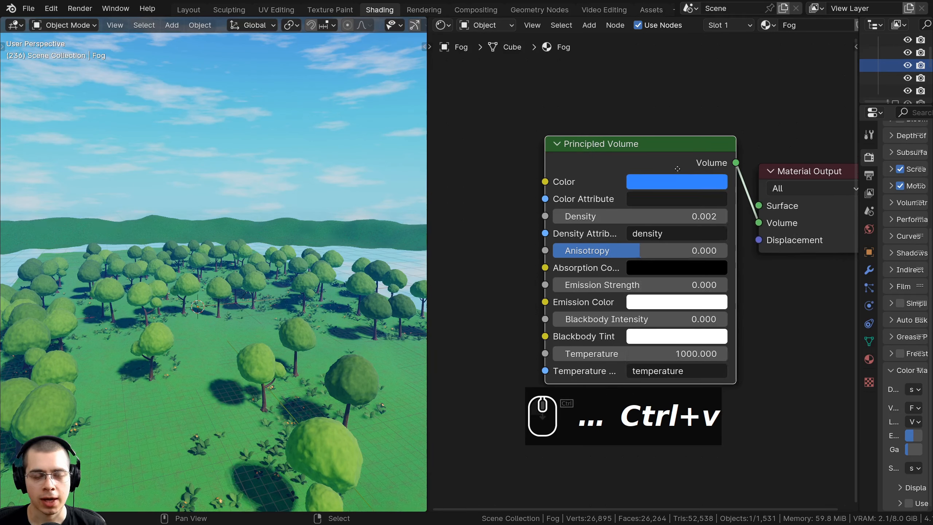
pyautogui.click(674, 131)
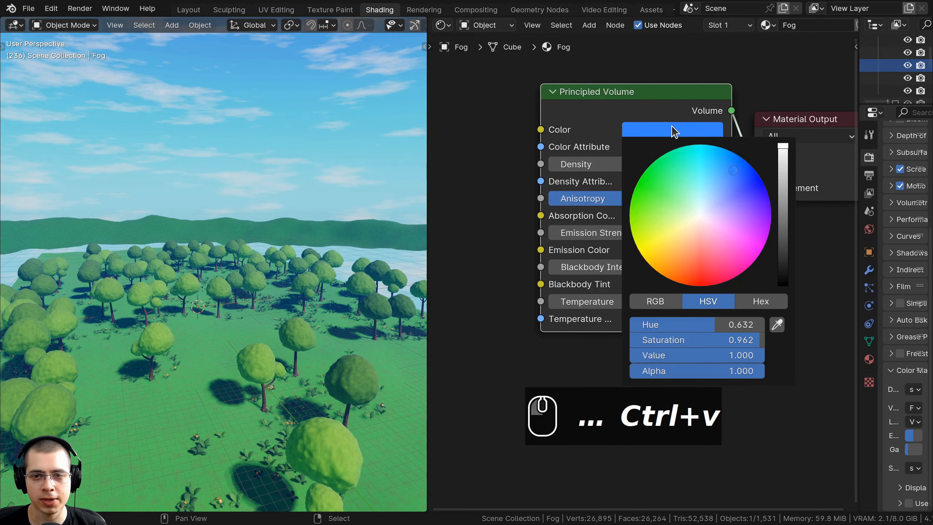
pyautogui.click(761, 303)
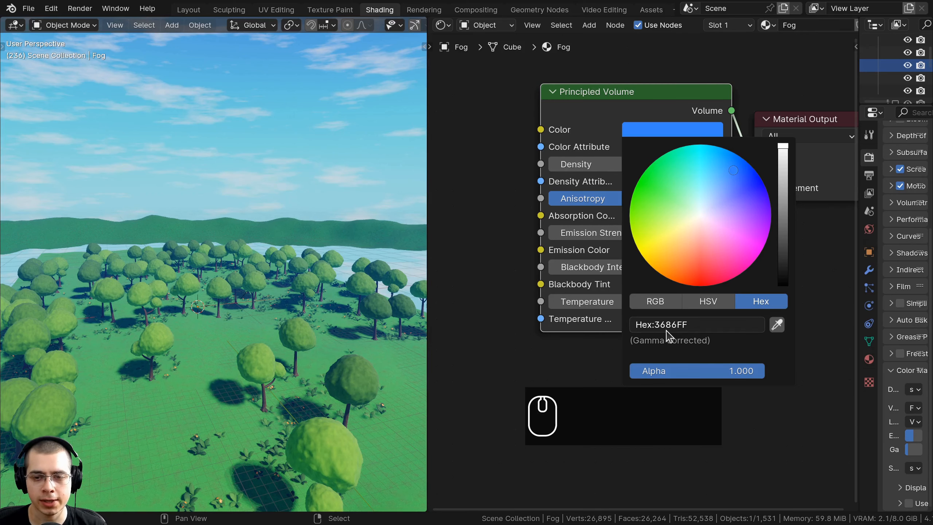
# Step: Look through the scene camera in a wider 3D viewport and examine the blue fog among the distant trees
pyautogui.scroll(-8, 254, 279)
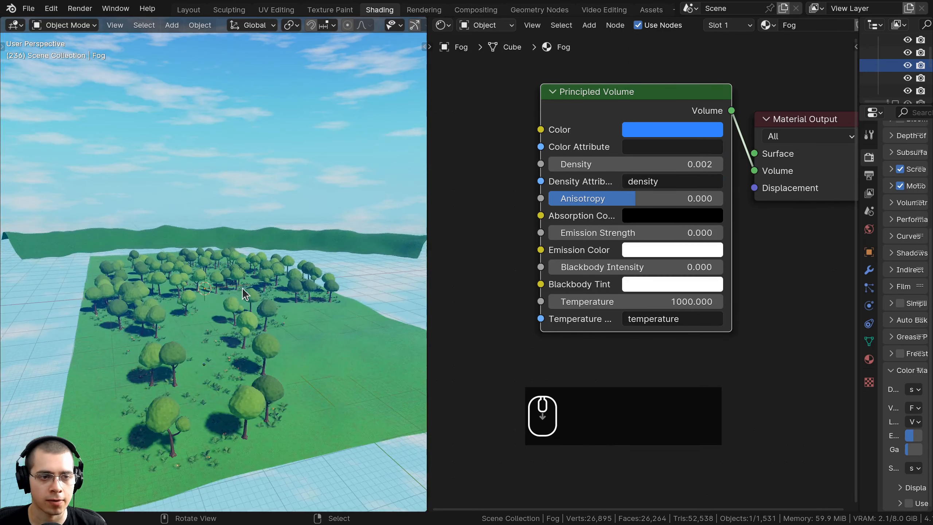
pyautogui.press('KP_0')
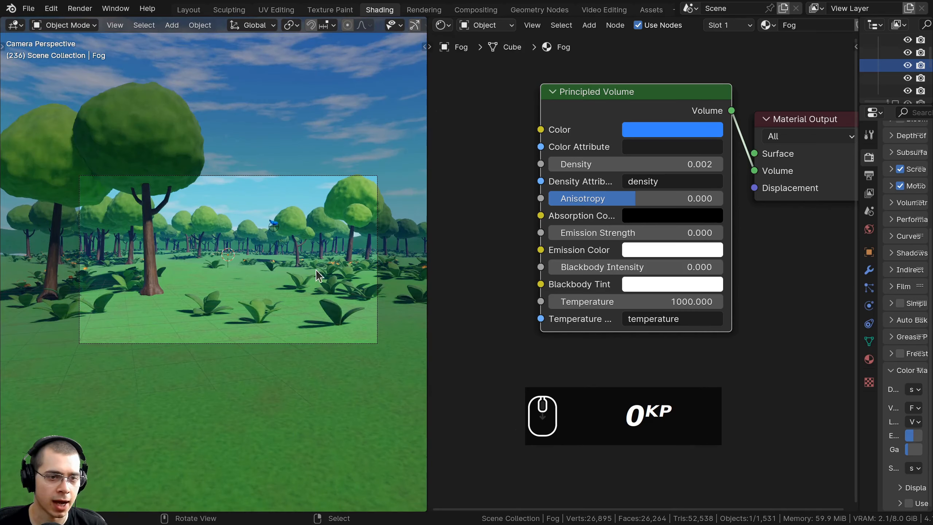
pyautogui.keyDown('shift'); pyautogui.moveTo(319, 241); pyautogui.dragTo(284, 267, button='middle'); pyautogui.keyUp('shift')
pyautogui.scroll(4, 257, 279)
pyautogui.keyDown('shift'); pyautogui.moveTo(223, 295); pyautogui.dragTo(194, 303, button='middle'); pyautogui.keyUp('shift')
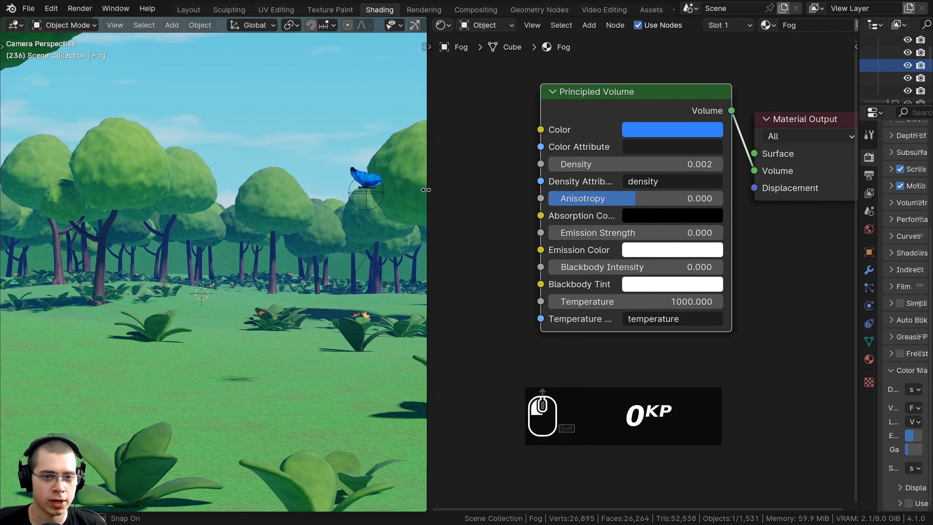
pyautogui.moveTo(426, 200); pyautogui.dragTo(588, 206)
pyautogui.scroll(5, 413, 233)
pyautogui.keyDown('shift'); pyautogui.moveTo(261, 181); pyautogui.dragTo(252, 84, button='middle'); pyautogui.keyUp('shift')
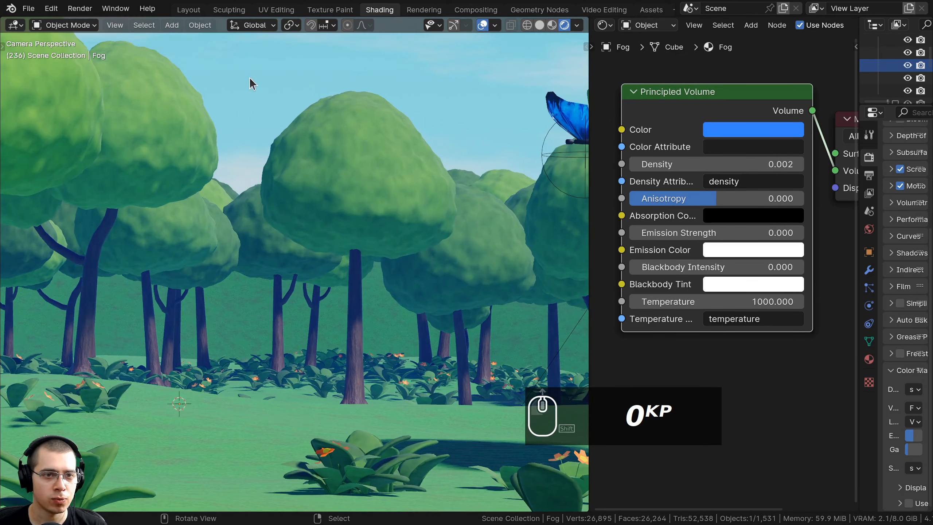
pyautogui.keyDown('shift'); pyautogui.moveTo(225, 257); pyautogui.dragTo(236, 195, button='middle'); pyautogui.keyUp('shift')
pyautogui.scroll(-5, 333, 252)
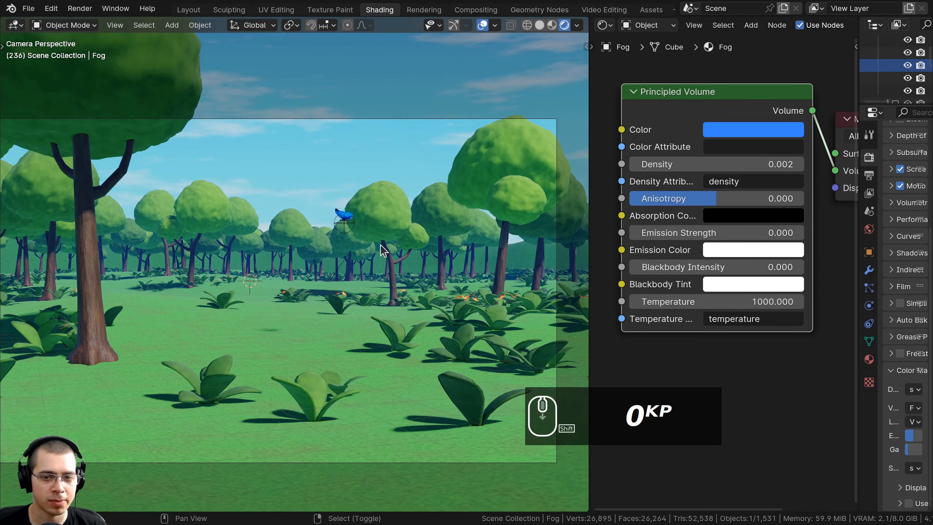
pyautogui.keyDown('shift'); pyautogui.moveTo(381, 245); pyautogui.dragTo(382, 244, button='middle'); pyautogui.keyUp('shift')
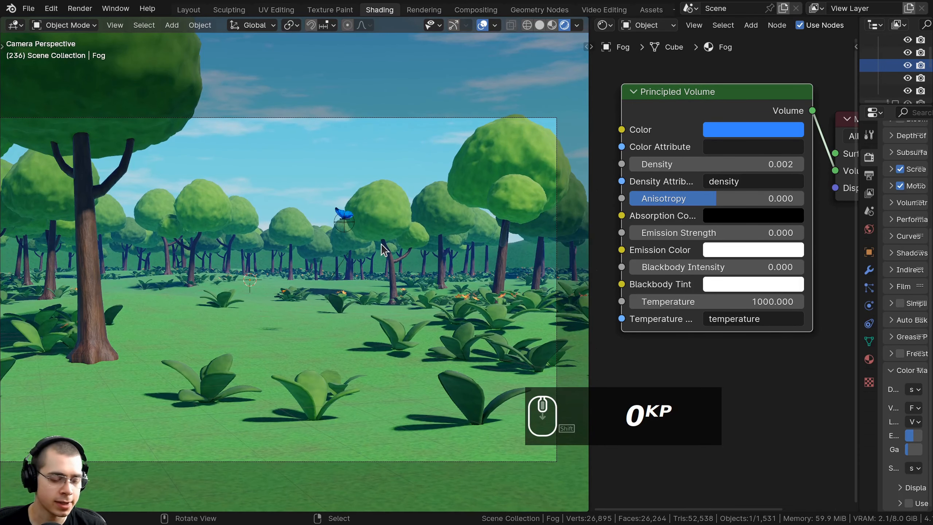
# Step: Hide and unhide the Fog box repeatedly to compare the forest with and without fog, leaving the box shown
pyautogui.press('h')
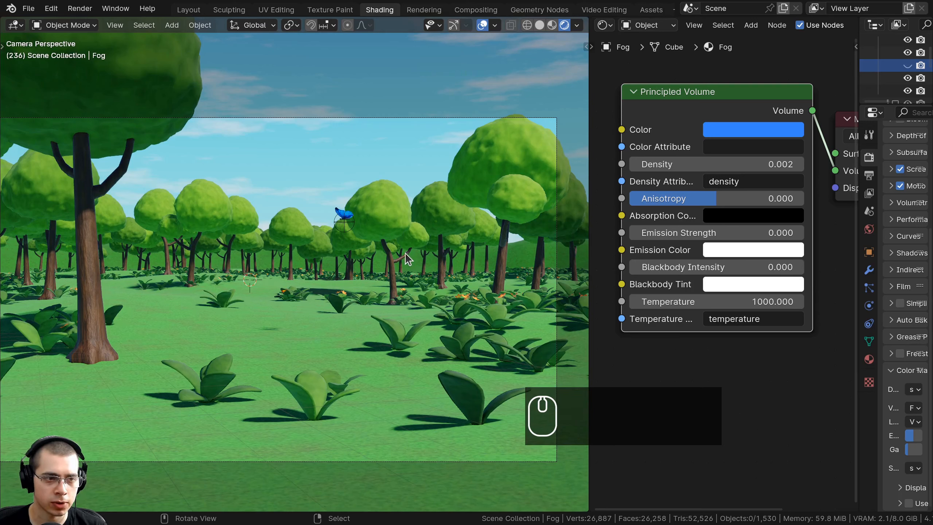
pyautogui.hotkey('alt', 'h')
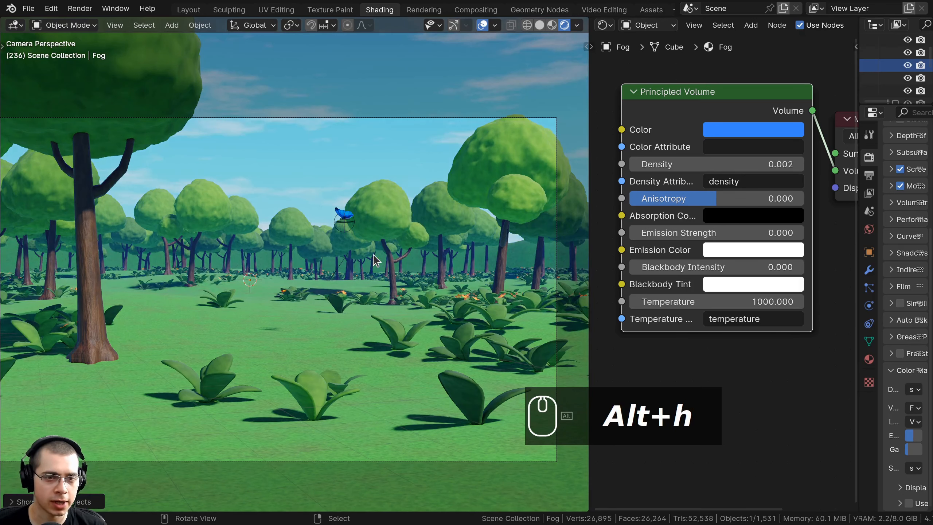
pyautogui.press('h')
pyautogui.hotkey('alt', 'h')
pyautogui.press('h')
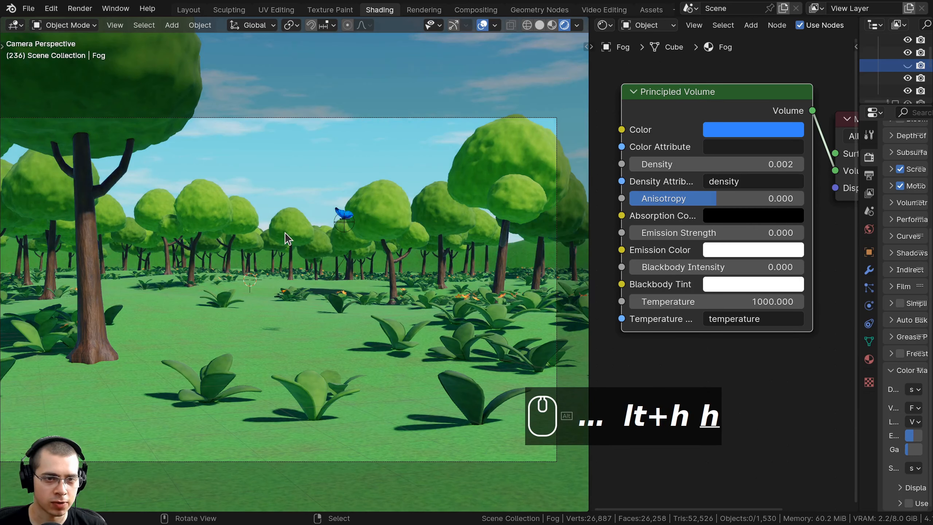
pyautogui.hotkey('alt', 'h')
pyautogui.press('h')
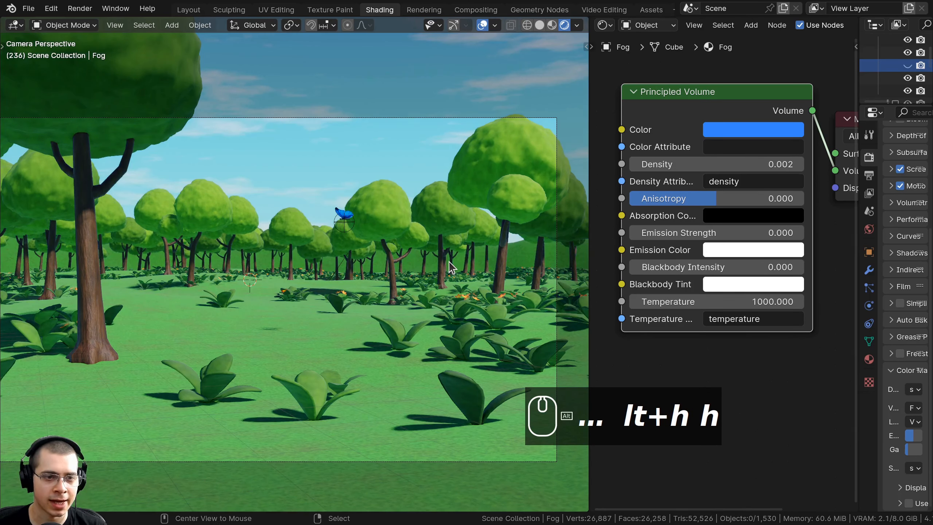
pyautogui.hotkey('alt', 'h')
pyautogui.press('h')
pyautogui.hotkey('alt', 'h')
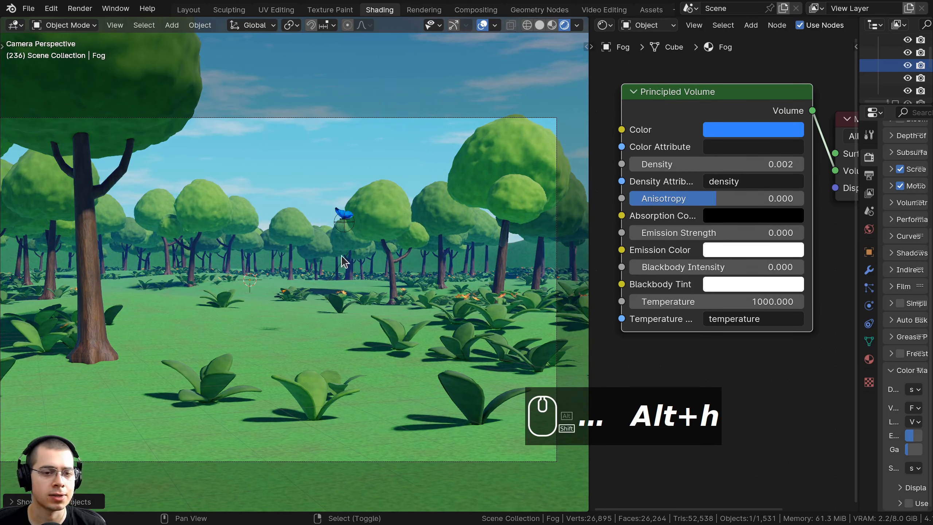
# Step: Deselect all objects in the scene
pyautogui.hotkey('alt', 'a')
pyautogui.keyDown('shift'); pyautogui.scroll(-1, 334, 260); pyautogui.keyUp('shift')
pyautogui.scroll(-1, 333, 255)
pyautogui.press('a')
pyautogui.press('a')
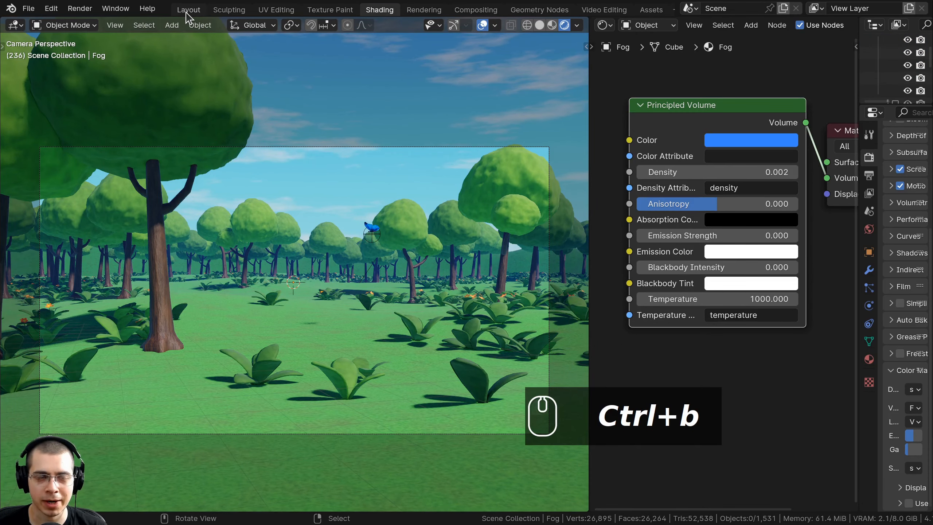
# Step: Switch to the Layout workspace and select the camera while looking through its view
pyautogui.click(188, 10)
pyautogui.scroll(-5, 489, 172)
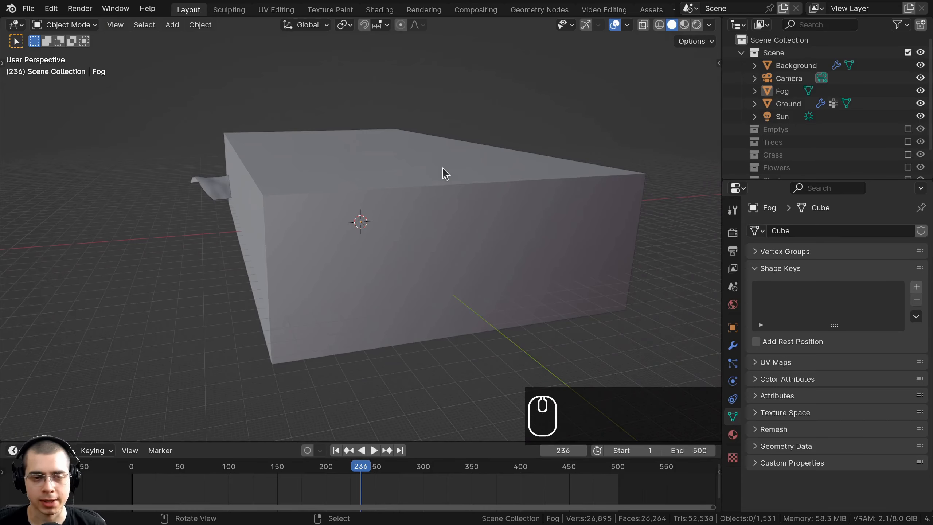
pyautogui.press('KP_0')
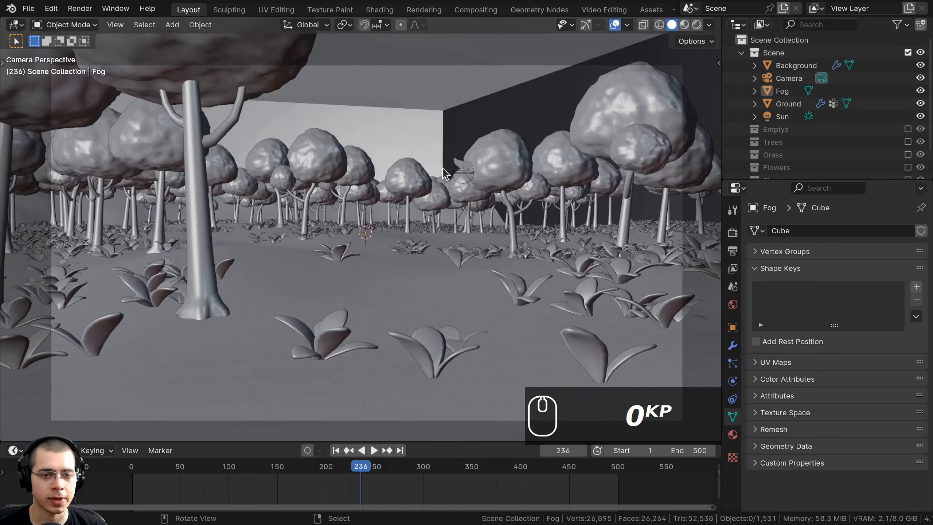
pyautogui.click(400, 66)
pyautogui.scroll(-1, 446, 167)
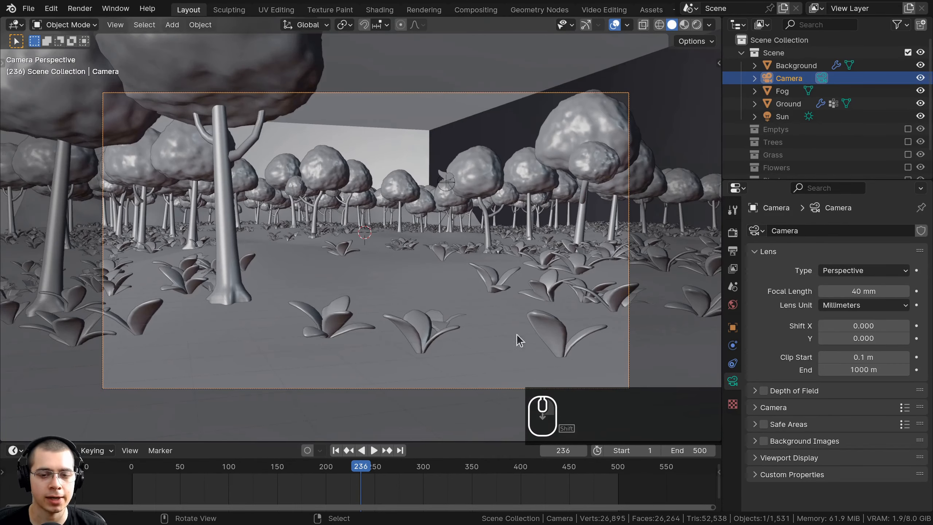
# Step: Move the playhead to frame 0 while looking through the scene camera
pyautogui.moveTo(361, 466); pyautogui.dragTo(131, 466)
pyautogui.keyDown('shift'); pyautogui.moveTo(437, 272); pyautogui.dragTo(443, 271, button='middle'); pyautogui.keyUp('shift')
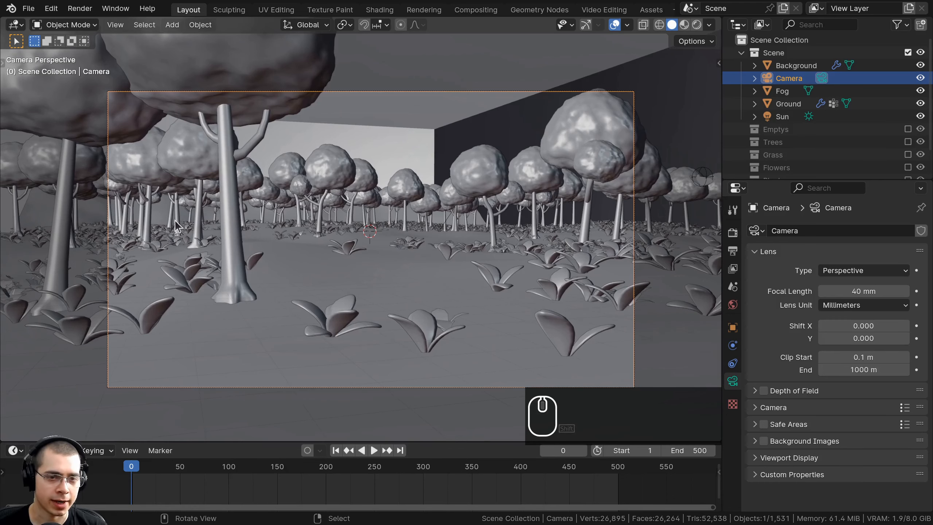
pyautogui.scroll(-3, 431, 219)
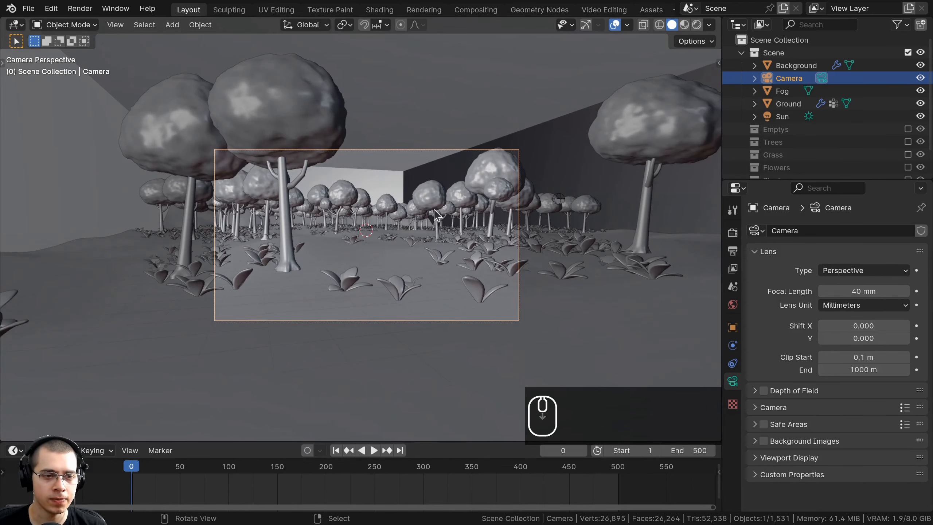
pyautogui.scroll(2, 421, 203)
pyautogui.scroll(2, 422, 203)
pyautogui.press('k')
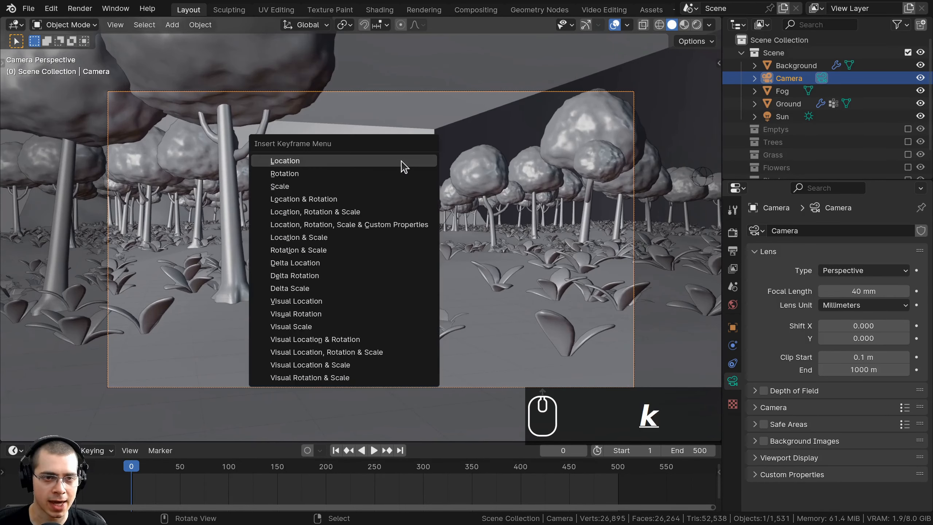
pyautogui.click(402, 163)
pyautogui.press('k')
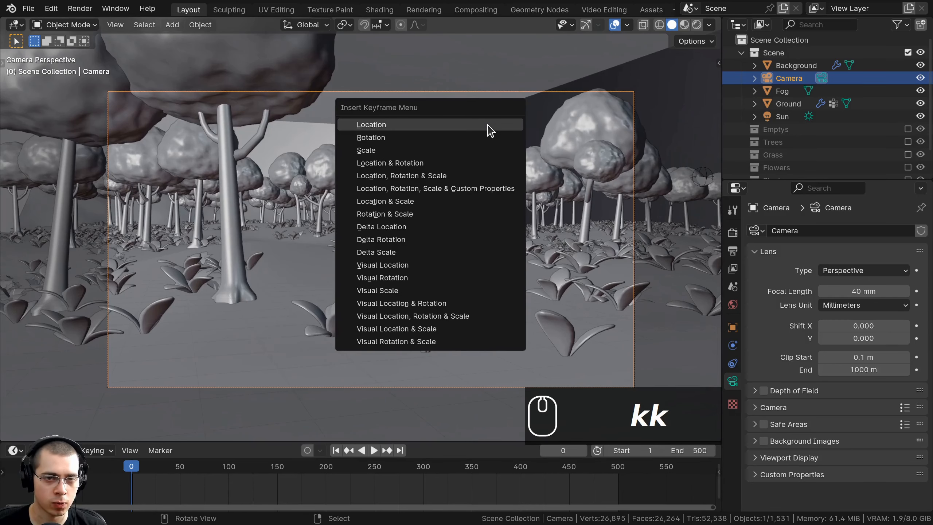
pyautogui.click(452, 139)
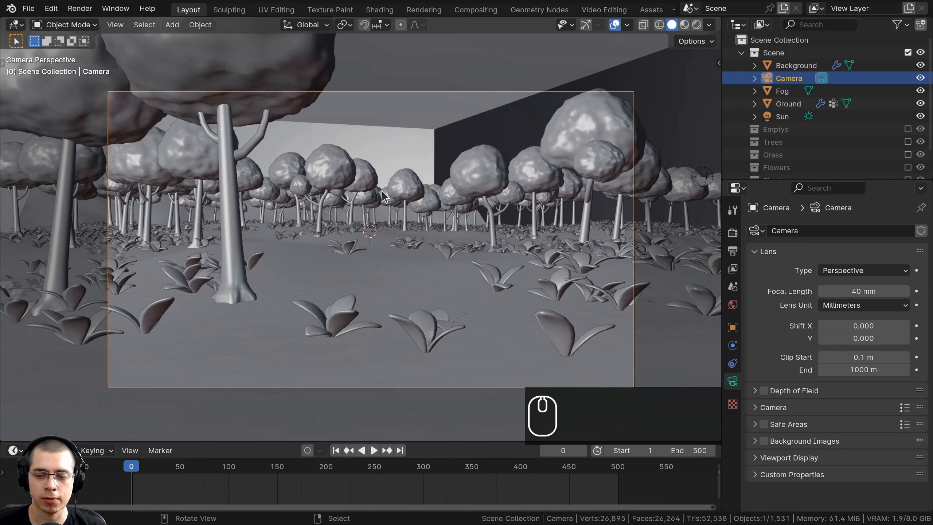
# Step: Insert a Location, Rotation & Scale keyframe for the camera at frame 0 and turn on Auto Keying
pyautogui.press('k')
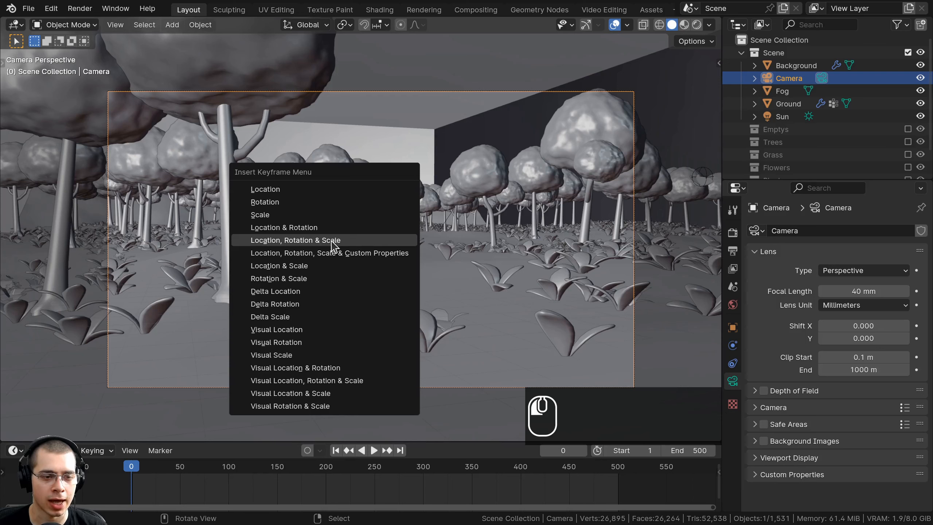
pyautogui.click(322, 241)
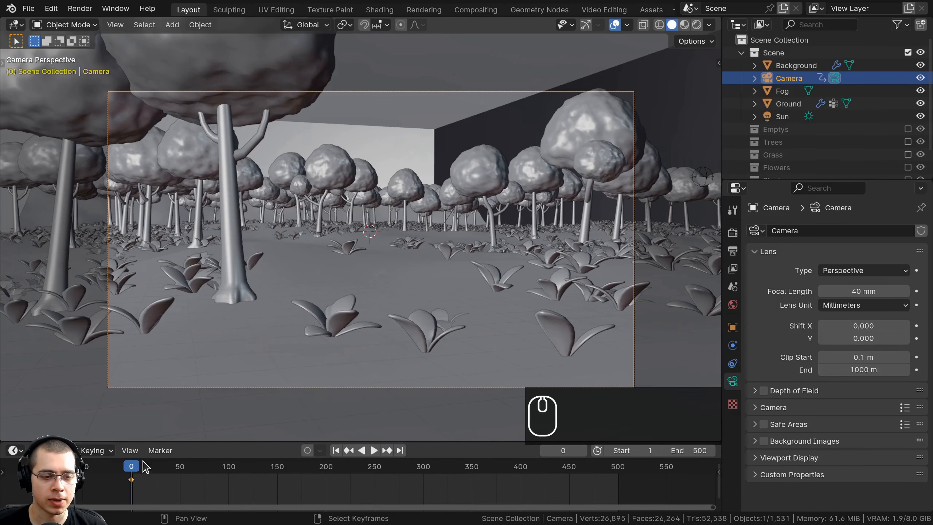
pyautogui.moveTo(161, 442); pyautogui.dragTo(162, 424)
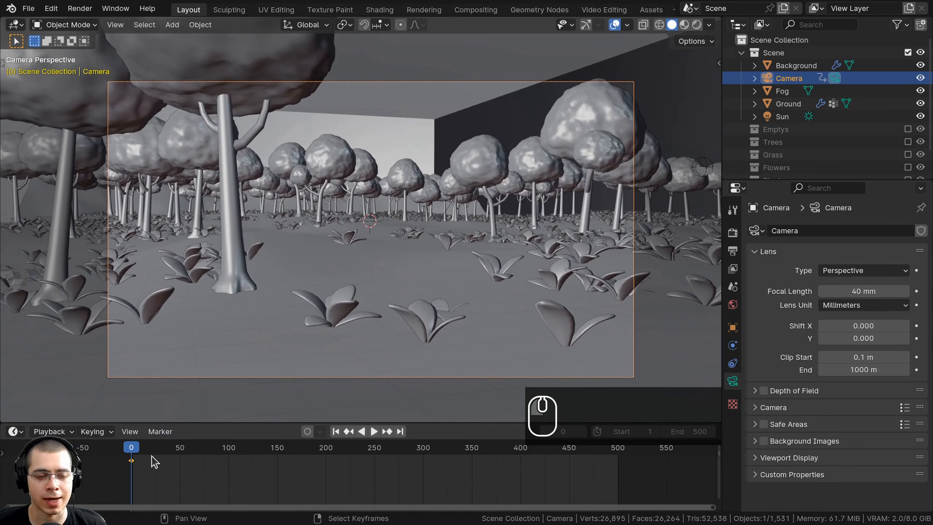
pyautogui.click(308, 432)
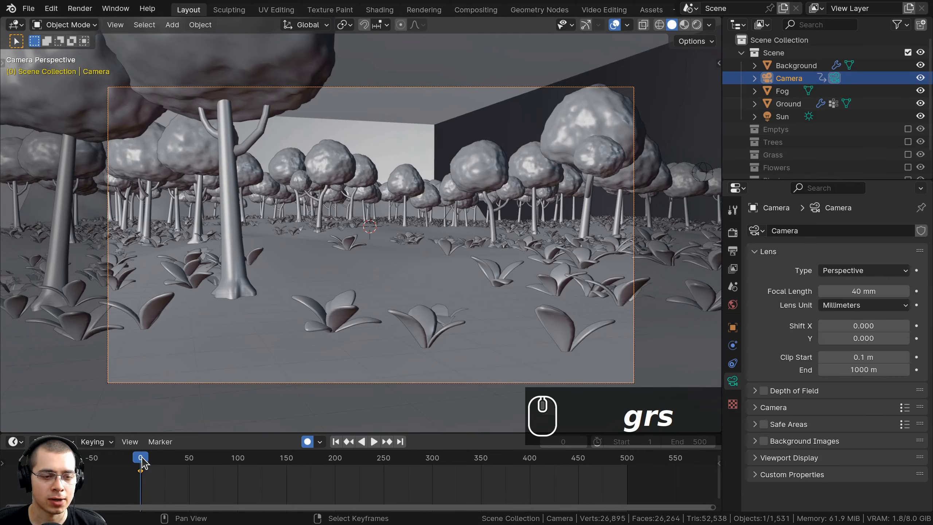
# Step: Go to frame 502 and move the camera forward about 34 m along its local Z axis
pyautogui.moveTo(142, 458); pyautogui.dragTo(631, 464)
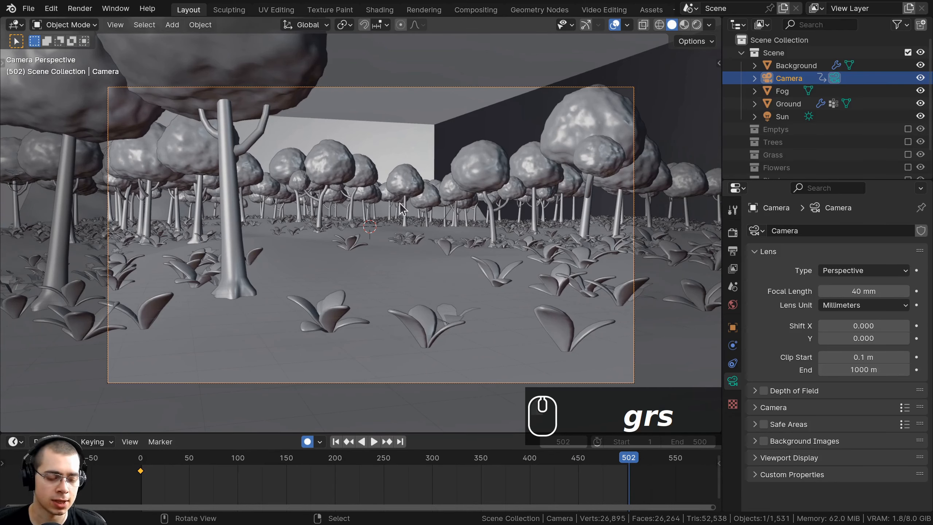
pyautogui.press('g')
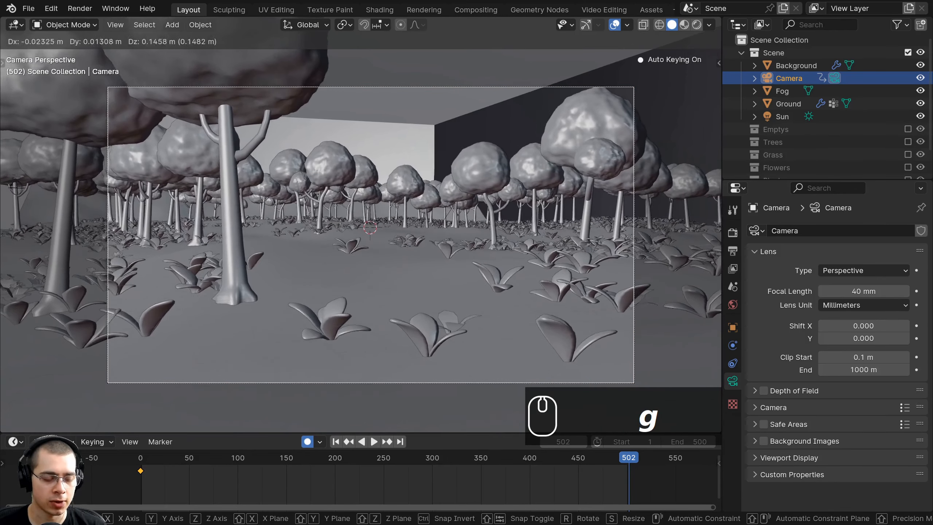
pyautogui.press('z')
pyautogui.press('z')
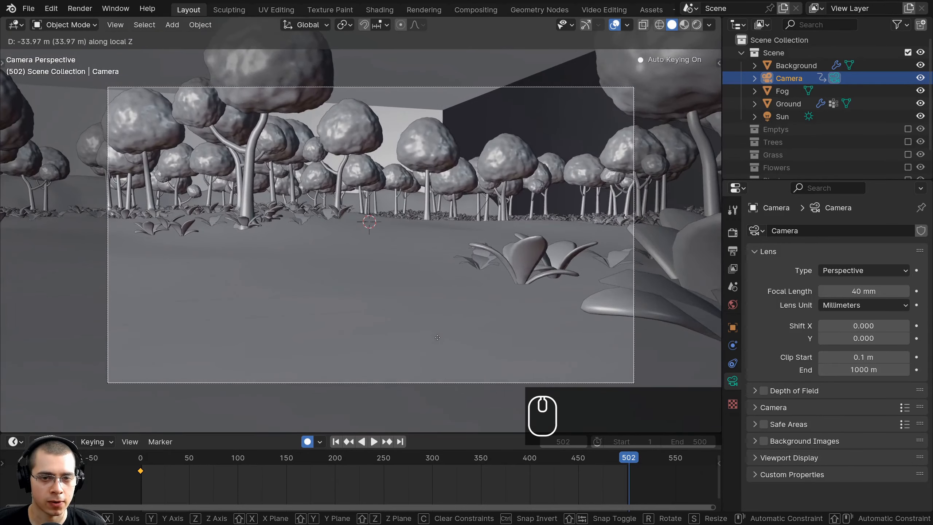
pyautogui.click(437, 336)
# Step: Refine the camera's end position at frame 502 by raising it along global Z and pulling it back along its local Z axis
pyautogui.press('g')
pyautogui.press('z')
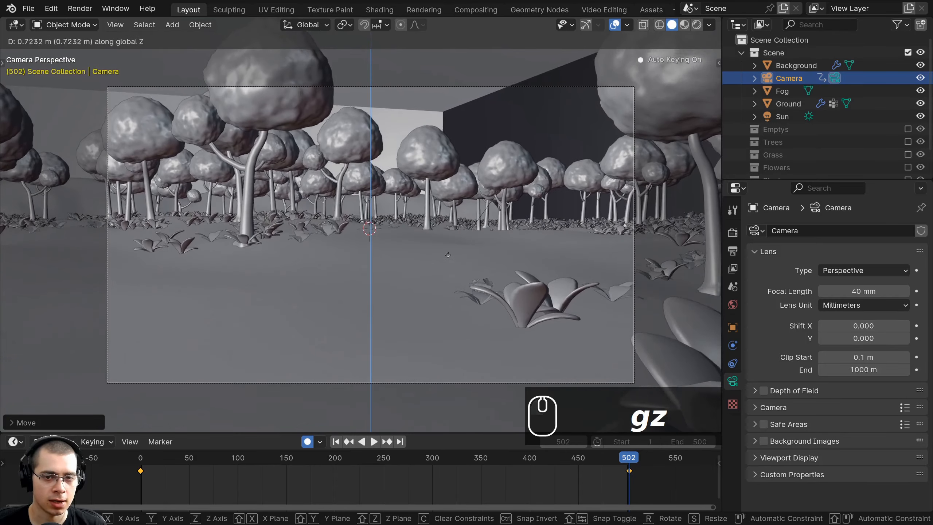
pyautogui.click(456, 173)
pyautogui.press('g')
pyautogui.press('z')
pyautogui.press('z')
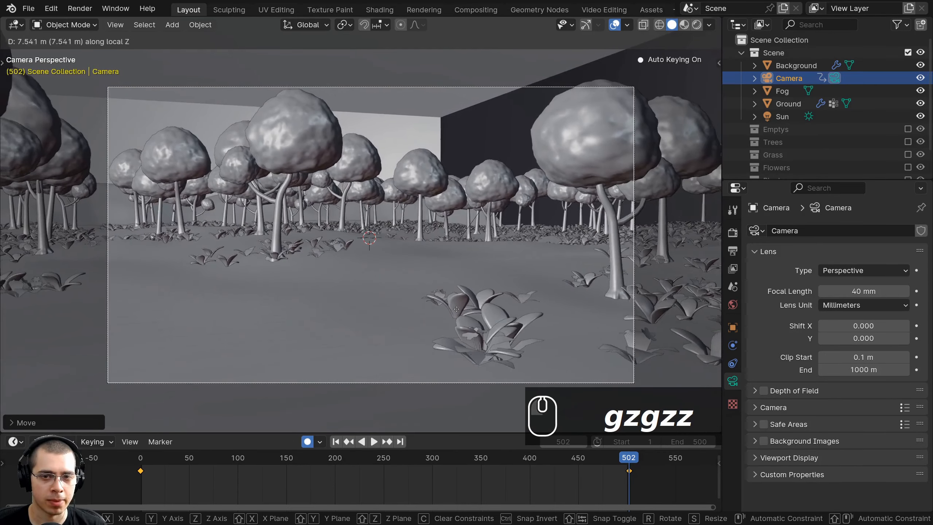
pyautogui.click(454, 339)
pyautogui.press('g')
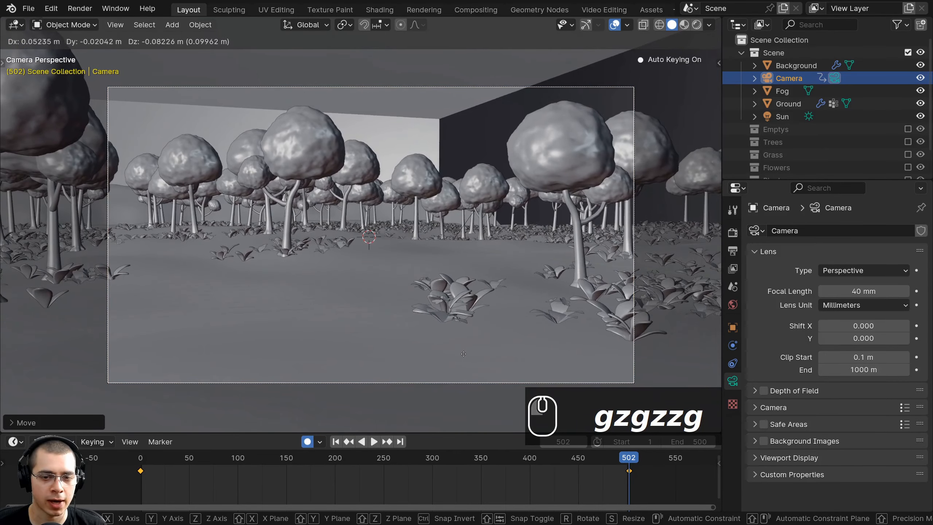
pyautogui.click(457, 340)
# Step: Play the camera animation from the start and scrub through it to check the forward movement, stopping at frame 271
pyautogui.moveTo(629, 458); pyautogui.dragTo(142, 460)
pyautogui.press('space')
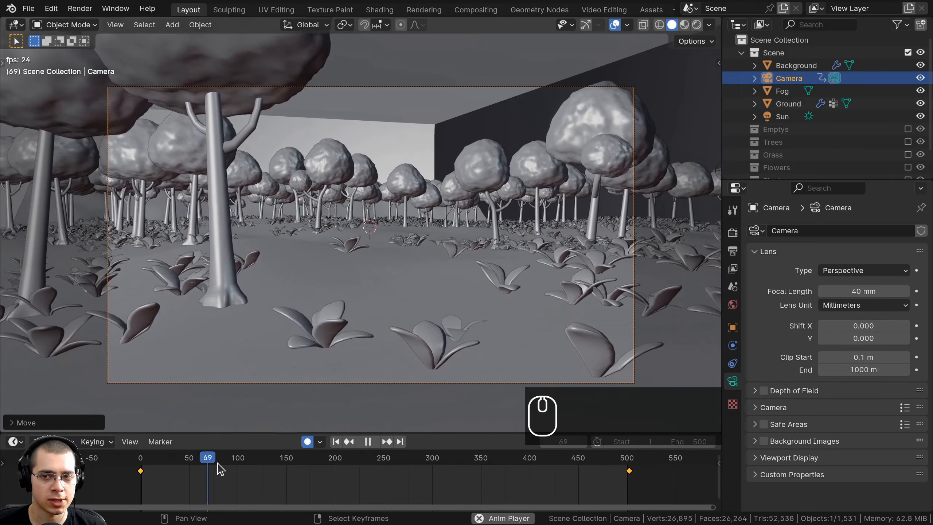
pyautogui.moveTo(219, 463); pyautogui.dragTo(340, 464)
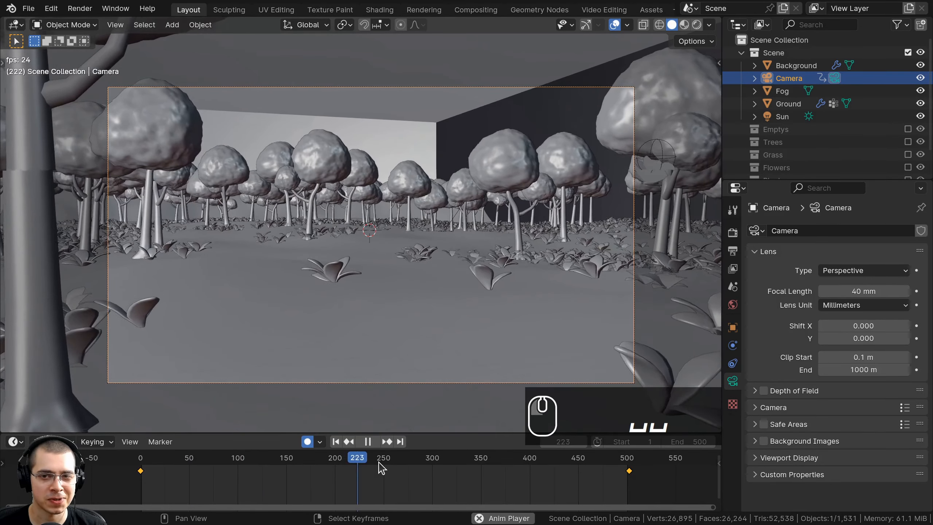
pyautogui.press('space')
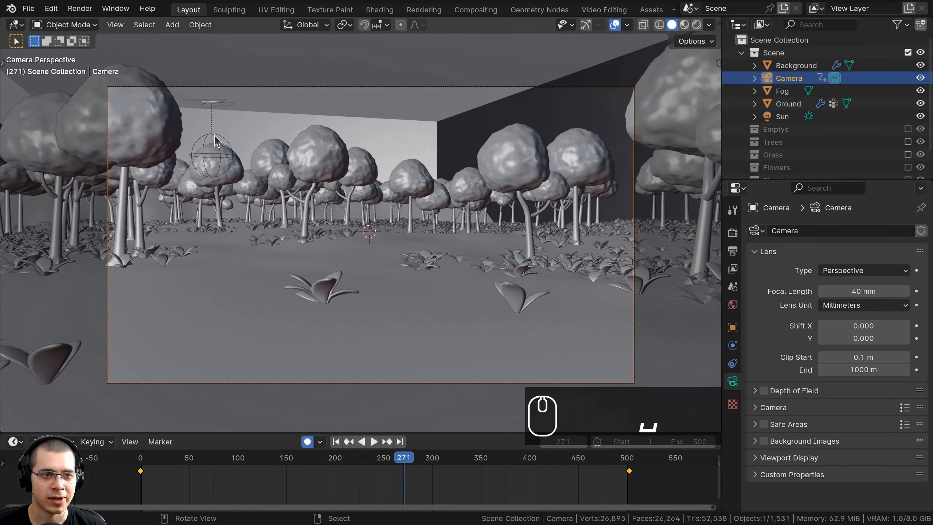
# Step: Select the butterfly's sphere empty in the camera view and go to its keyframe at frame 183
pyautogui.click(211, 134)
pyautogui.scroll(2, 375, 470)
pyautogui.moveTo(404, 458); pyautogui.dragTo(304, 466)
pyautogui.scroll(2, 363, 474)
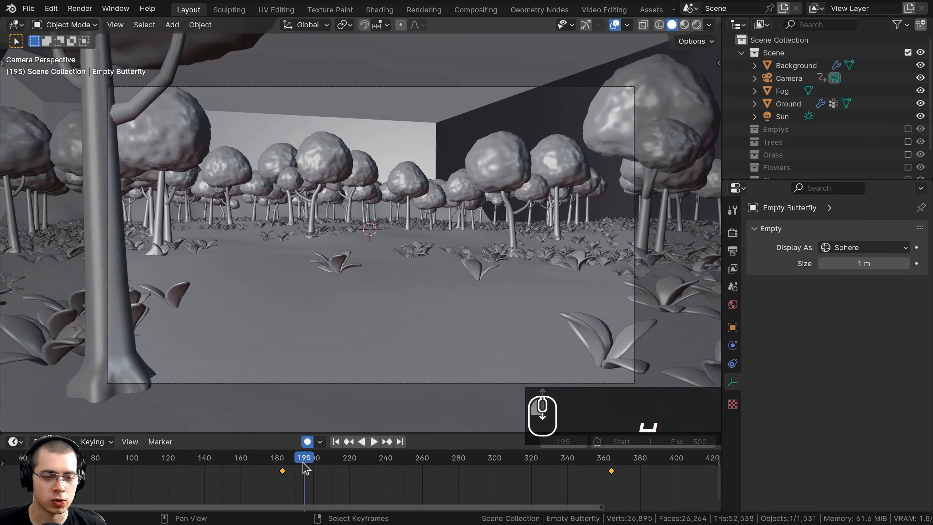
pyautogui.scroll(4, 304, 468)
pyautogui.moveTo(509, 463); pyautogui.dragTo(476, 465)
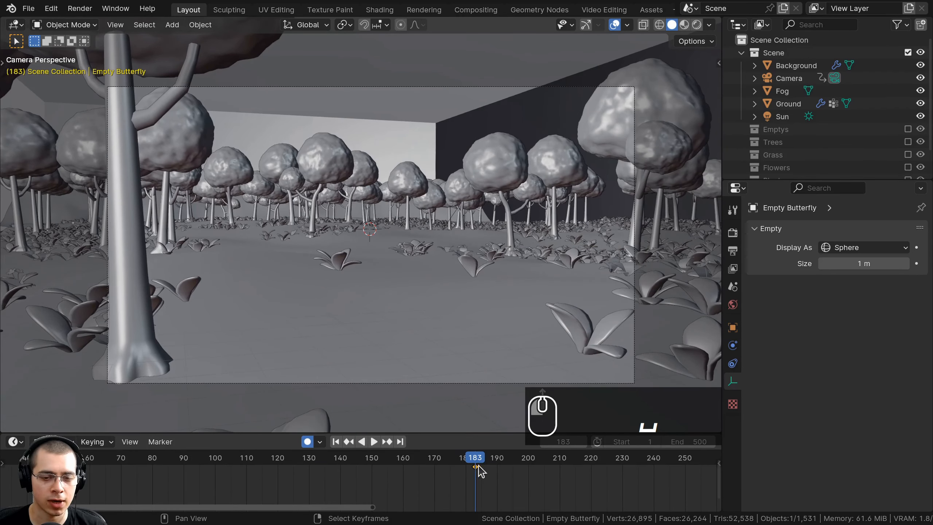
# Step: Centre the view on the butterfly empty and reposition it beside the trees at frame 183
pyautogui.moveTo(480, 467); pyautogui.dragTo(455, 467, button='middle')
pyautogui.press('KP_Decimal')
pyautogui.press('g')
pyautogui.click(433, 207)
pyautogui.moveTo(434, 207)
pyautogui.mouseDown(button='middle')
pyautogui.moveTo(414, 210)
pyautogui.moveTo(434, 209)
pyautogui.mouseUp(button='middle')
pyautogui.press('g')
pyautogui.click(443, 209)
pyautogui.press('g')
pyautogui.click(437, 209)
# Step: Go to the butterfly empty's keyframe at frame 364
pyautogui.scroll(-4, 317, 476)
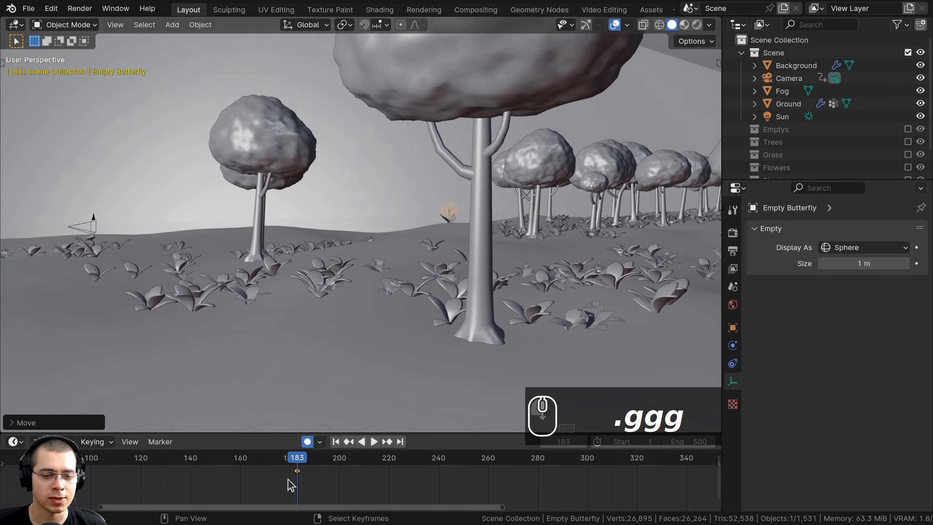
pyautogui.scroll(-2, 317, 476)
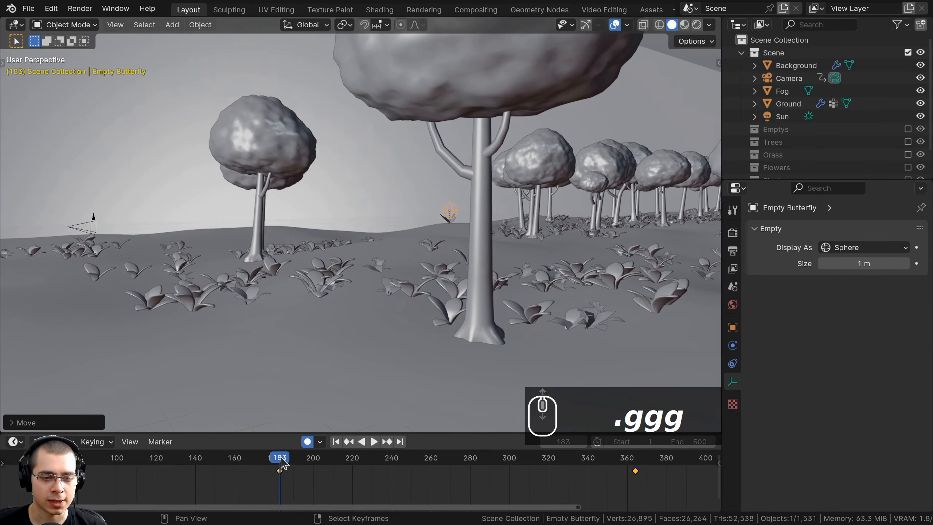
pyautogui.moveTo(281, 459); pyautogui.dragTo(636, 461)
pyautogui.scroll(5, 633, 470)
pyautogui.moveTo(633, 471); pyautogui.dragTo(370, 470, button='middle')
pyautogui.scroll(-5, 344, 189)
# Step: Move the butterfly empty about 6.1 m across the forest ground, viewed from above, at frame 364
pyautogui.moveTo(345, 195); pyautogui.dragTo(334, 281, button='middle')
pyautogui.moveTo(364, 143); pyautogui.dragTo(370, 181, button='middle')
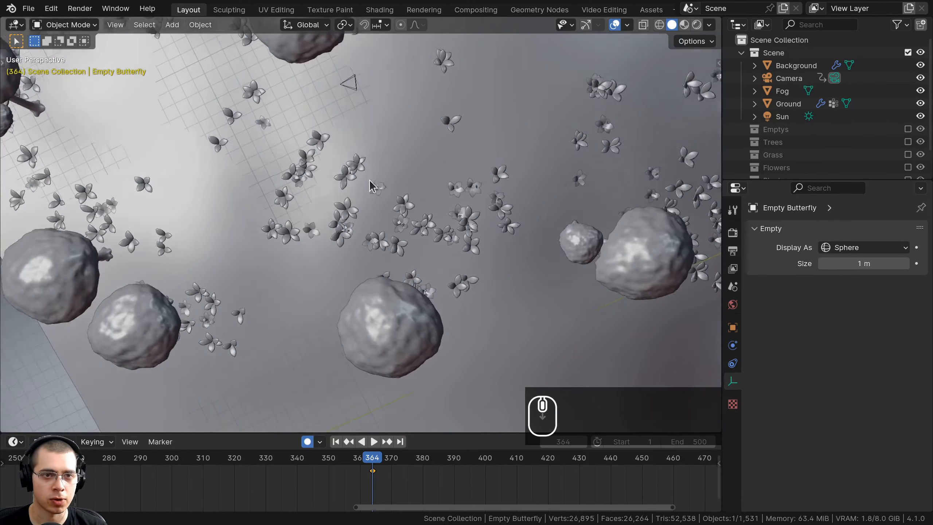
pyautogui.scroll(4, 368, 170)
pyautogui.scroll(-4, 372, 140)
pyautogui.keyDown('shift'); pyautogui.moveTo(372, 141); pyautogui.dragTo(372, 189, button='middle'); pyautogui.keyUp('shift')
pyautogui.keyDown('shift'); pyautogui.moveTo(358, 90); pyautogui.dragTo(359, 136, button='middle'); pyautogui.keyUp('shift')
pyautogui.press('g')
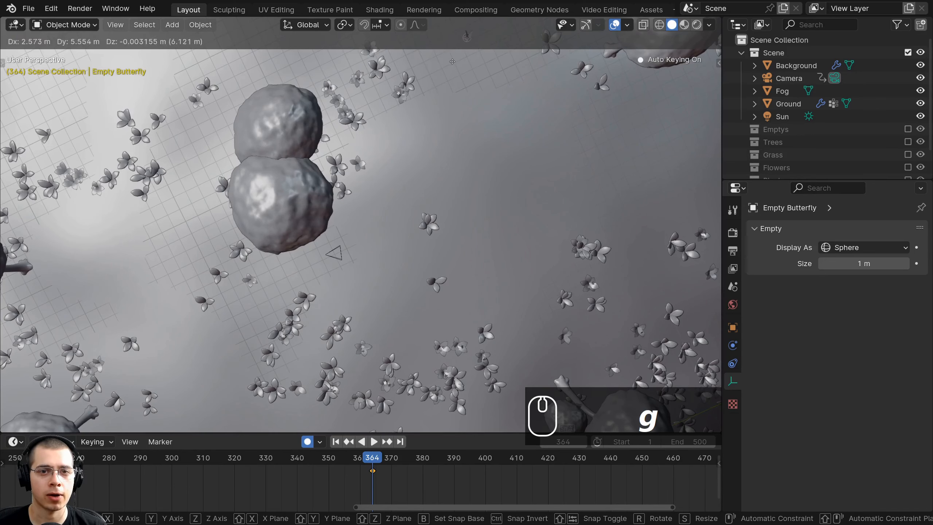
pyautogui.click(453, 62)
# Step: Select the Fog box and hide it to uncover the trees and flowers below
pyautogui.scroll(-5, 476, 113)
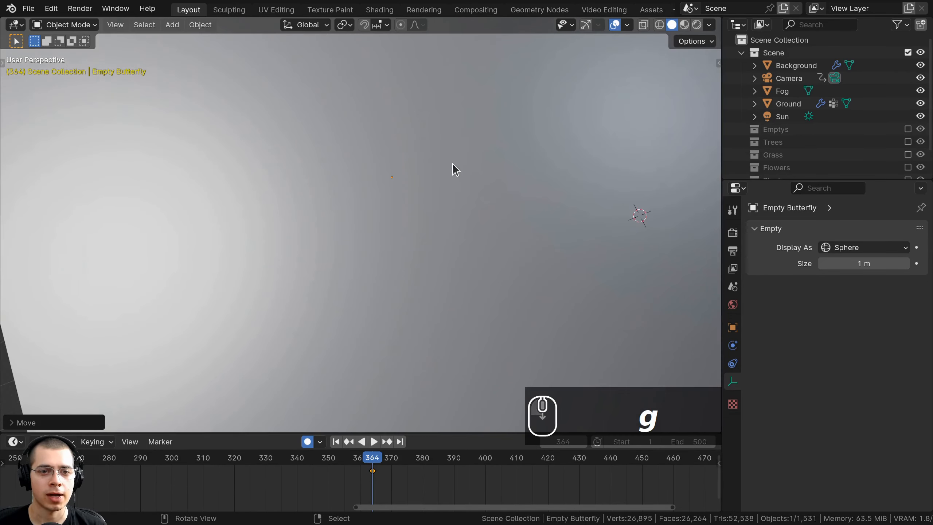
pyautogui.moveTo(452, 163); pyautogui.dragTo(458, 137, button='middle')
pyautogui.click(457, 137)
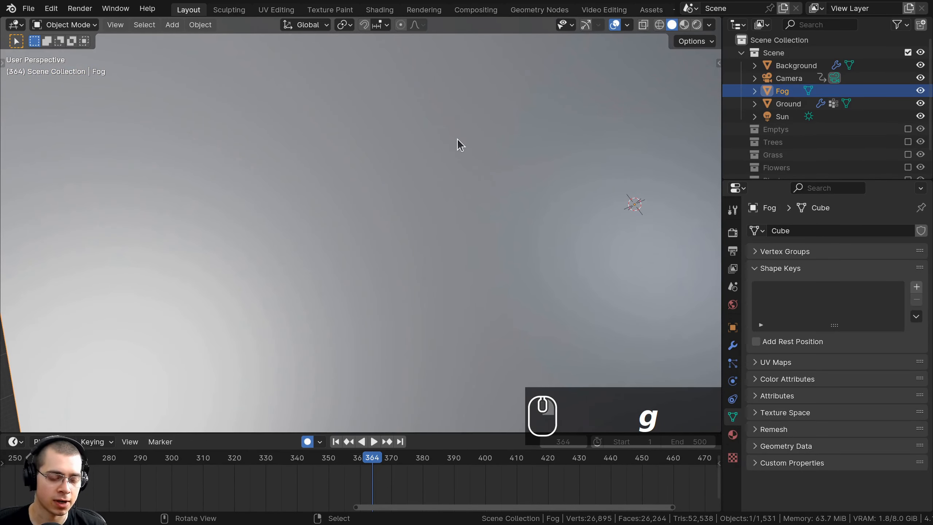
pyautogui.press('h')
pyautogui.scroll(6, 437, 161)
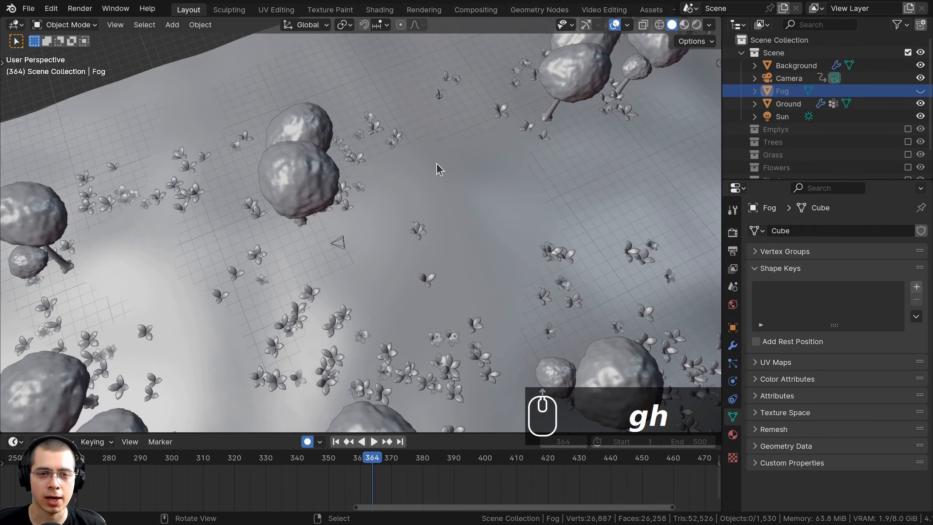
pyautogui.keyDown('shift'); pyautogui.moveTo(433, 165); pyautogui.dragTo(431, 166, button='middle'); pyautogui.keyUp('shift')
pyautogui.scroll(-4, 373, 351)
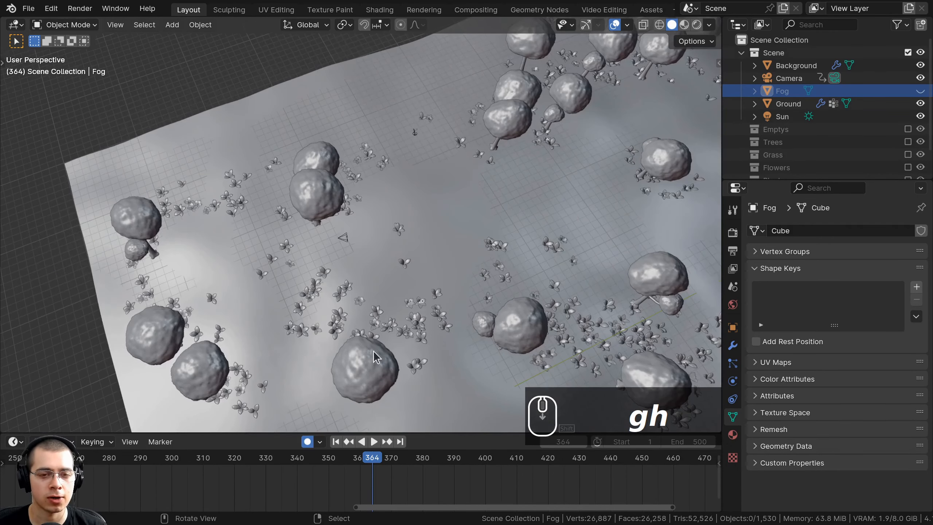
# Step: Go to frame 239 and show the scene through the camera in Rendered shading
pyautogui.scroll(-5, 404, 478)
pyautogui.moveTo(431, 464); pyautogui.dragTo(273, 460)
pyautogui.press('KP_0')
pyautogui.press('z')
pyautogui.scroll(-2, 404, 298)
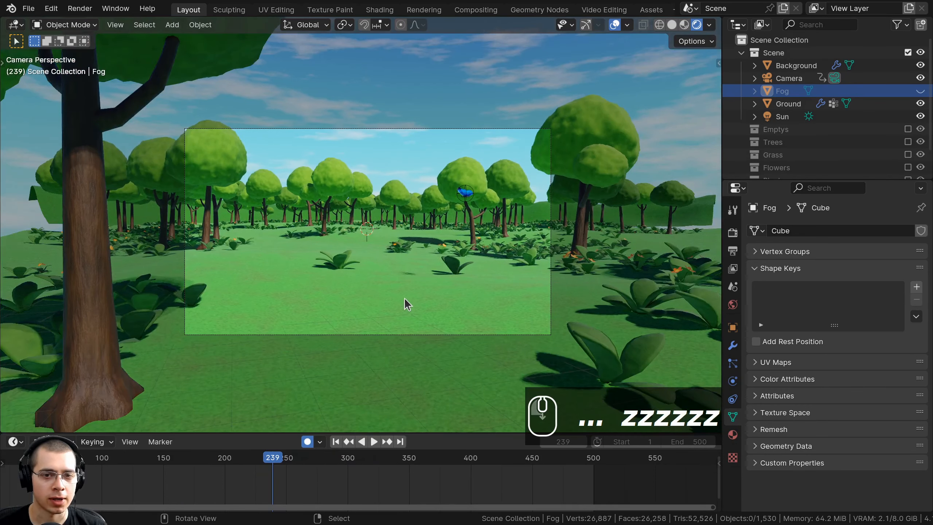
# Step: Select the camera during playback and scrub between its two keyframes to review the camera and butterfly motion
pyautogui.press('space')
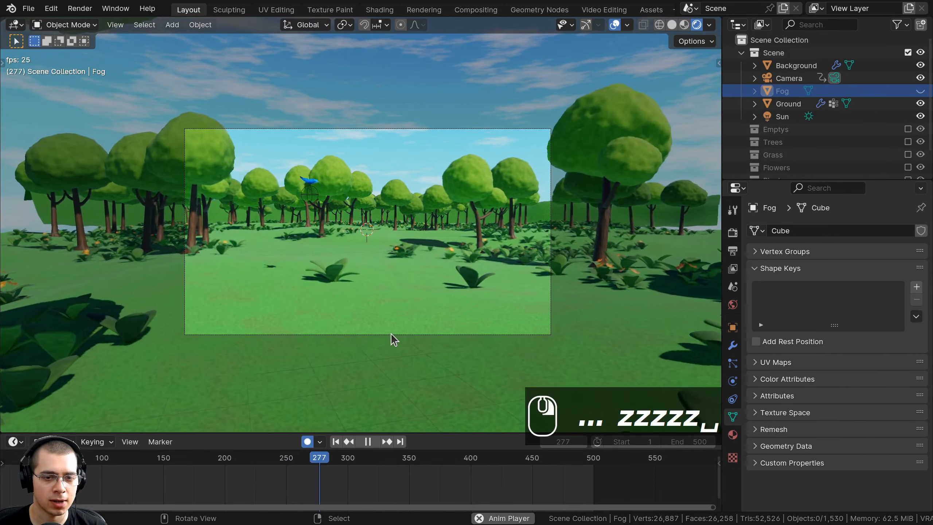
pyautogui.click(391, 335)
pyautogui.scroll(-5, 313, 486)
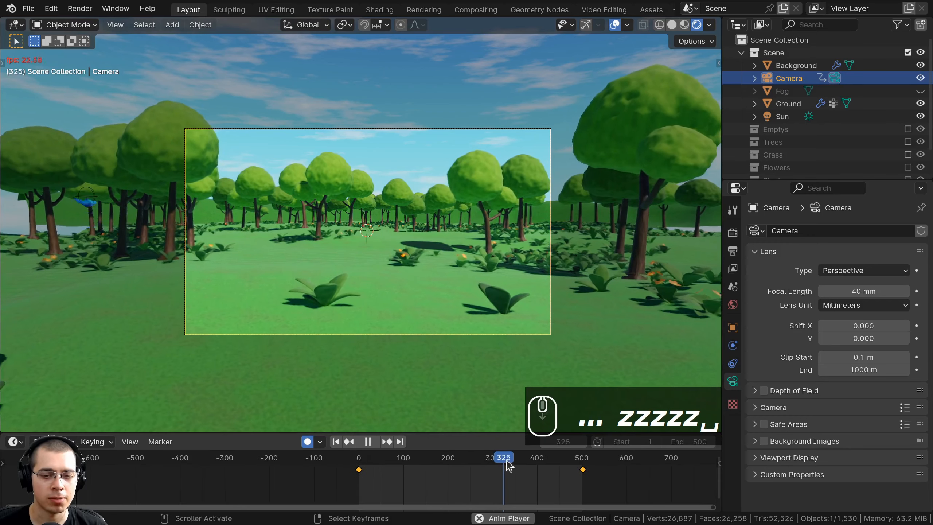
pyautogui.moveTo(509, 462); pyautogui.dragTo(581, 471)
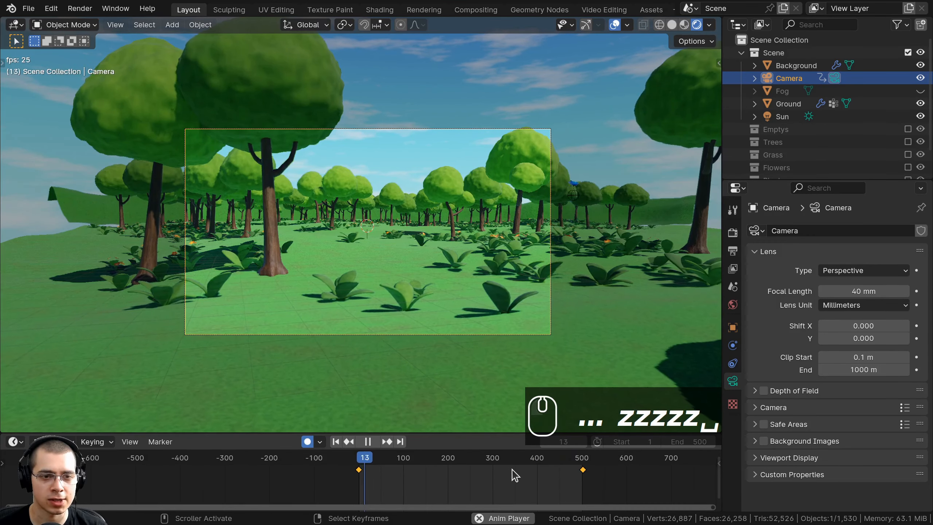
pyautogui.click(426, 463)
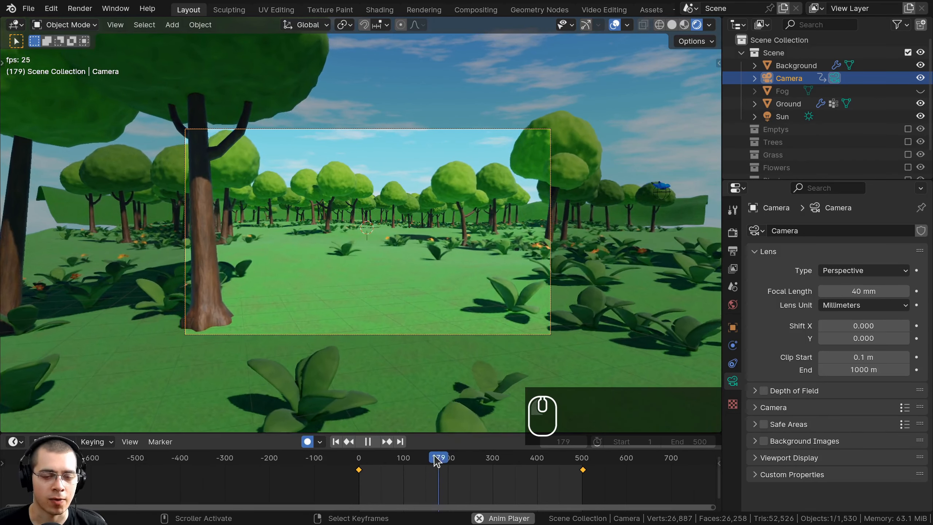
pyautogui.press('space')
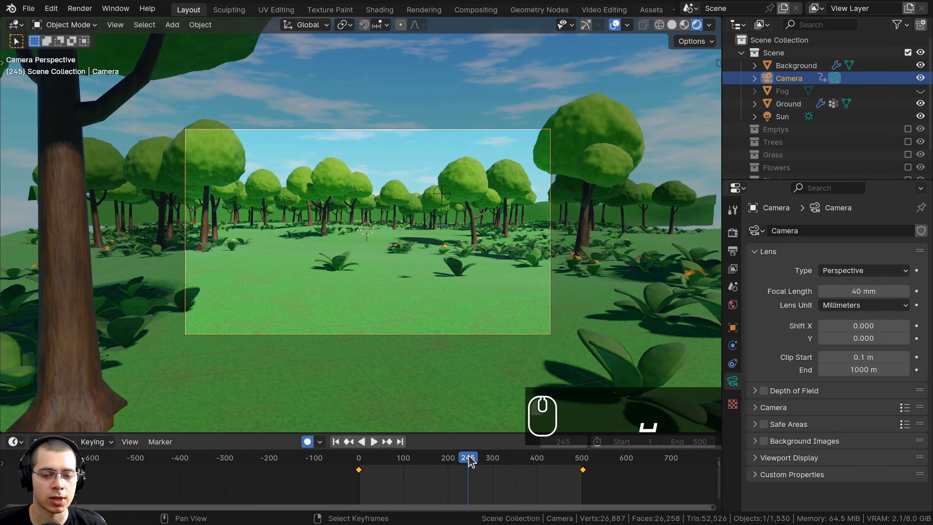
pyautogui.moveTo(469, 462); pyautogui.dragTo(432, 462)
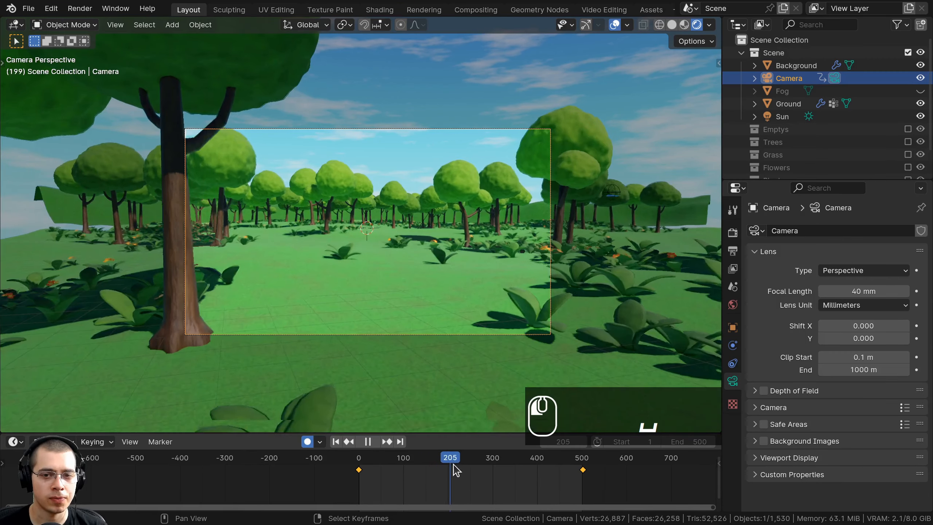
# Step: Rotate the camera freely with trackball rotation at frame 150 to key a new viewing angle
pyautogui.press('space')
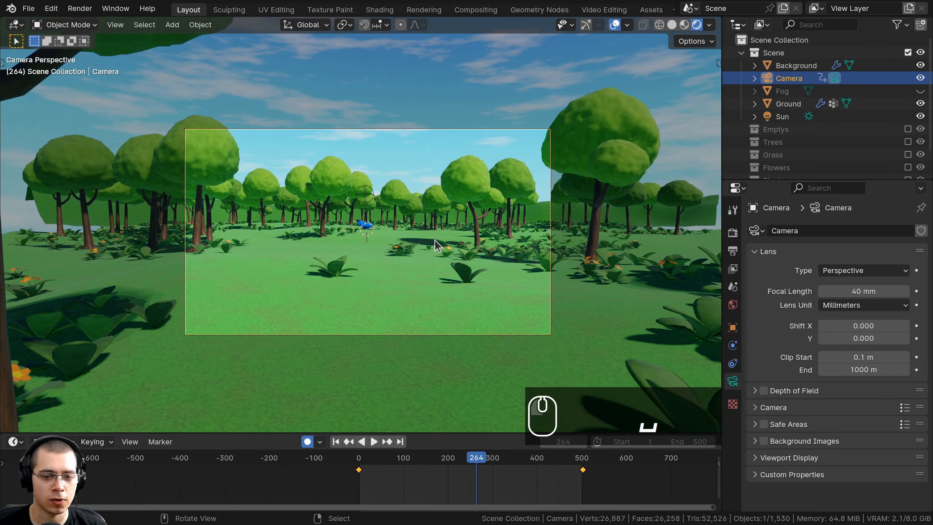
pyautogui.moveTo(475, 459); pyautogui.dragTo(426, 465)
pyautogui.press('space')
pyautogui.press('r')
pyautogui.press('r')
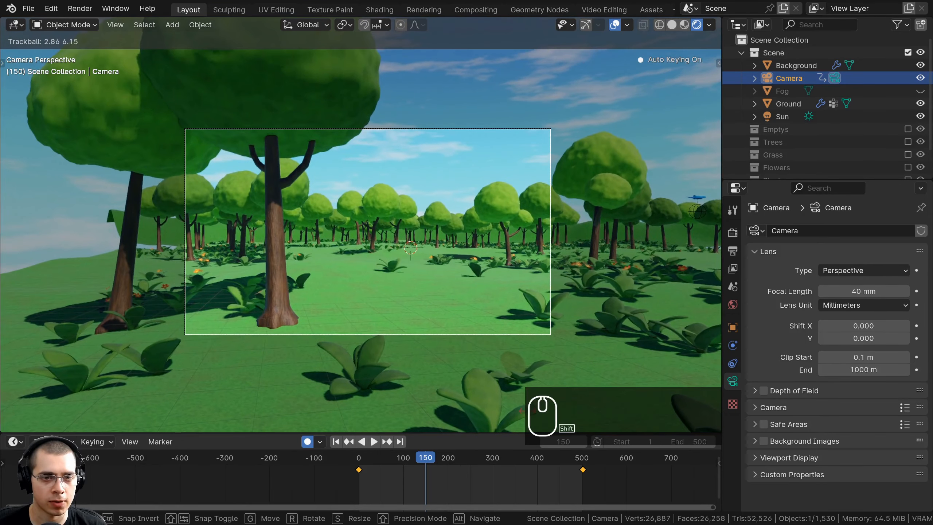
pyautogui.click(503, 419)
# Step: Key another camera angle at frame 300 by rotating the camera with trackball rotation
pyautogui.press('space')
pyautogui.moveTo(426, 463); pyautogui.dragTo(493, 470)
pyautogui.press('space')
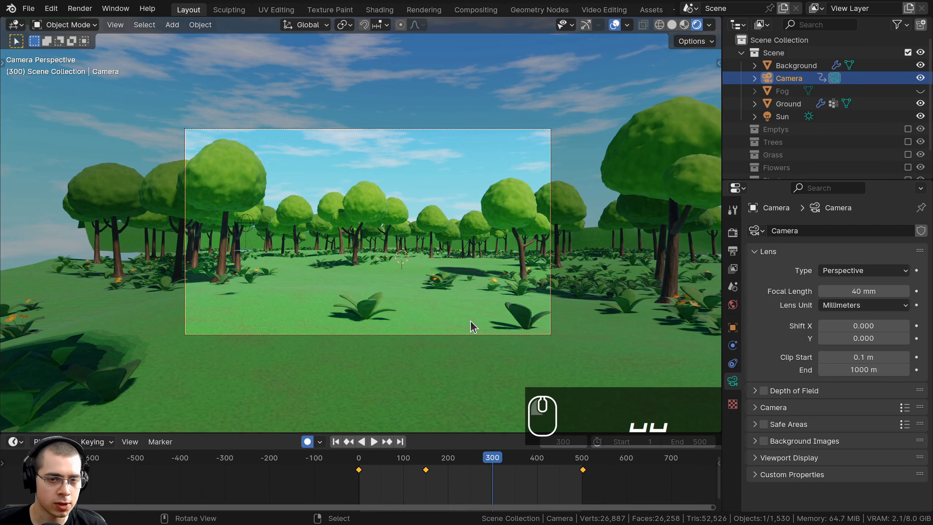
pyautogui.press('r')
pyautogui.click(471, 320)
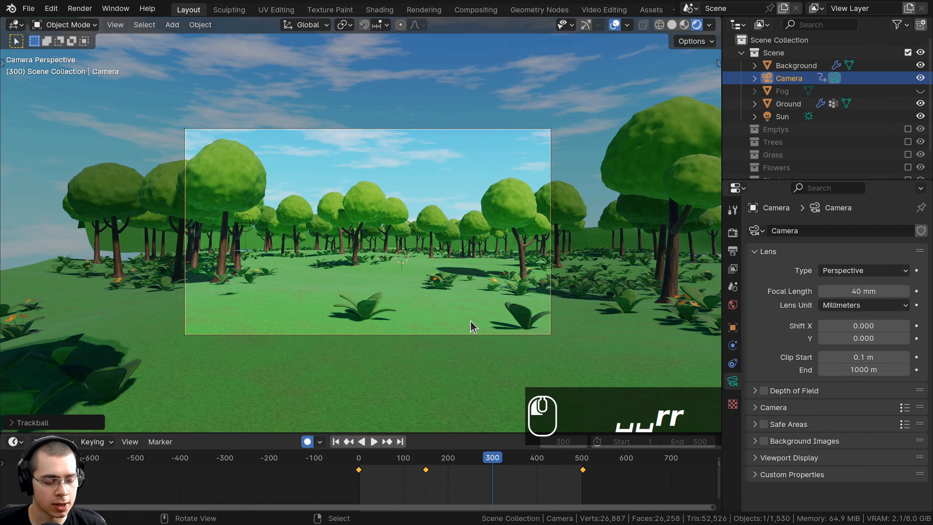
pyautogui.press('r')
pyautogui.press('r')
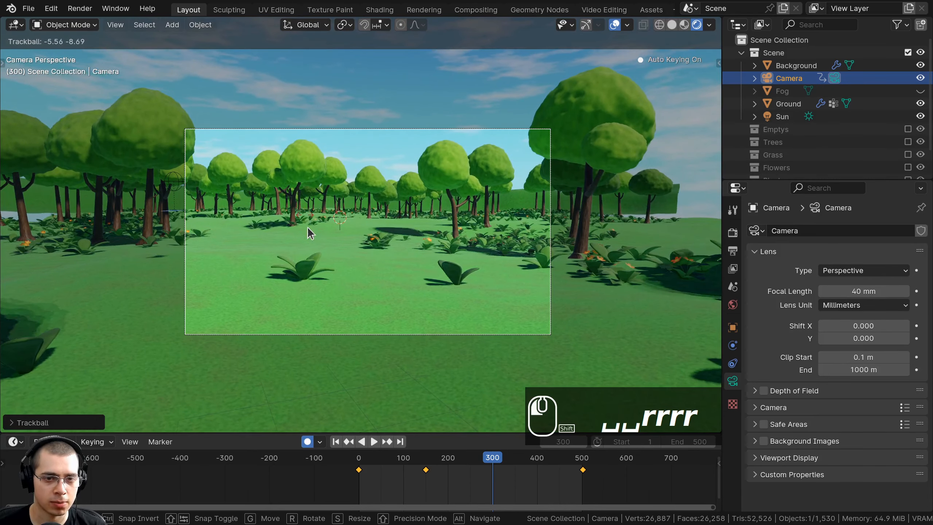
pyautogui.click(333, 229)
# Step: Play the animation from near the start up to frame 487 to review the camera motion
pyautogui.moveTo(497, 462); pyautogui.dragTo(370, 485)
pyautogui.press('space')
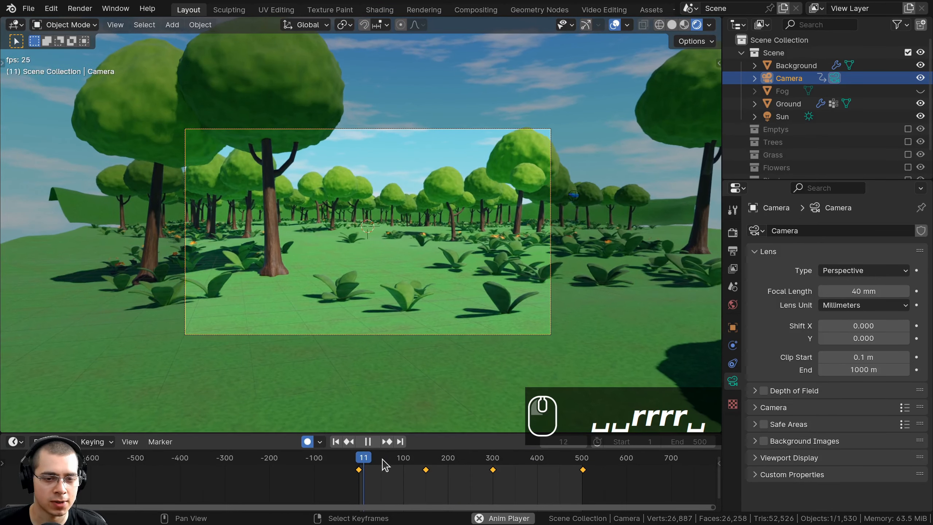
pyautogui.scroll(3, 429, 482)
pyautogui.scroll(2, 427, 482)
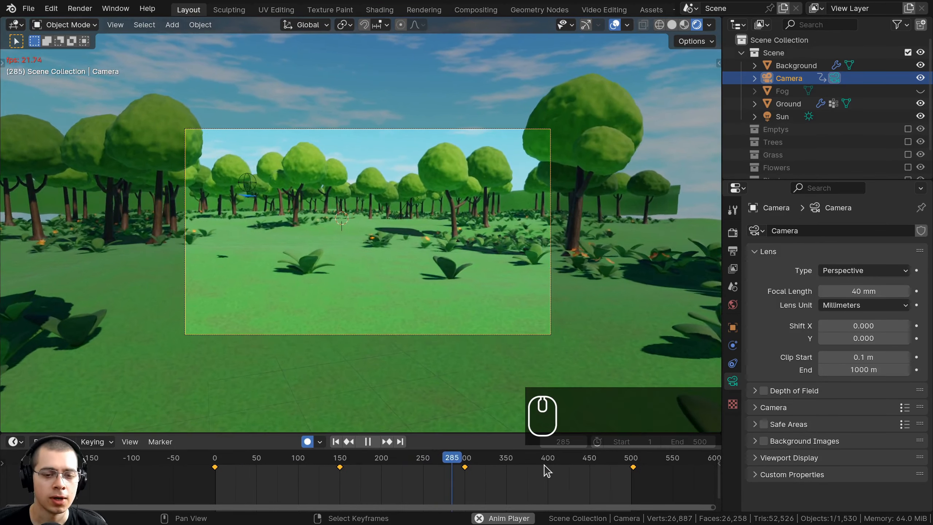
pyautogui.press('space')
pyautogui.scroll(2, 403, 154)
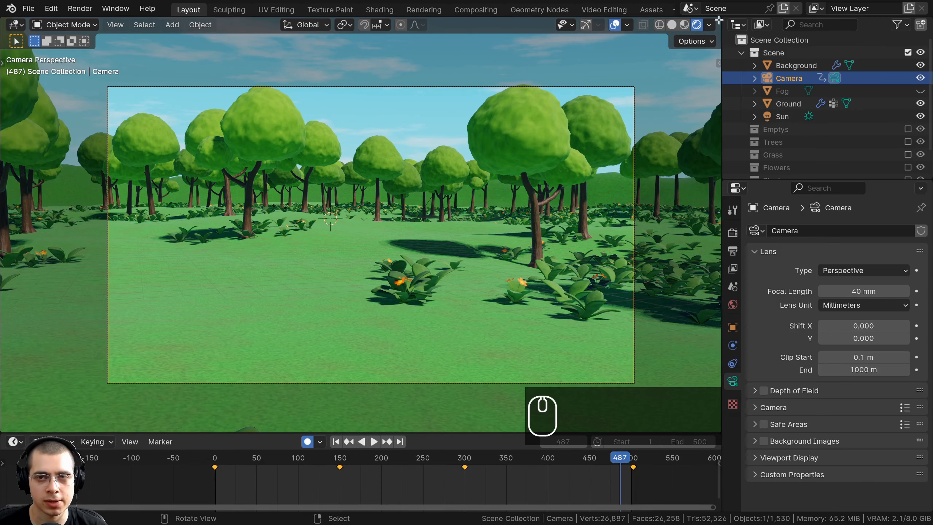
# Step: Split the 3D viewport, turn the new area into a Graph Editor, and enlarge its curve area by hiding the channel list and sidebar
pyautogui.moveTo(693, 18); pyautogui.dragTo(356, 28)
pyautogui.click(360, 25)
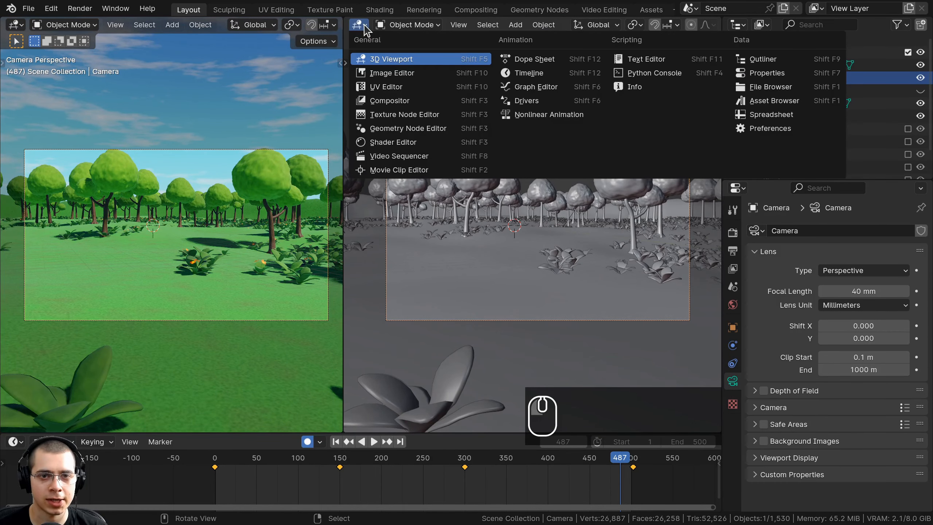
pyautogui.click(536, 87)
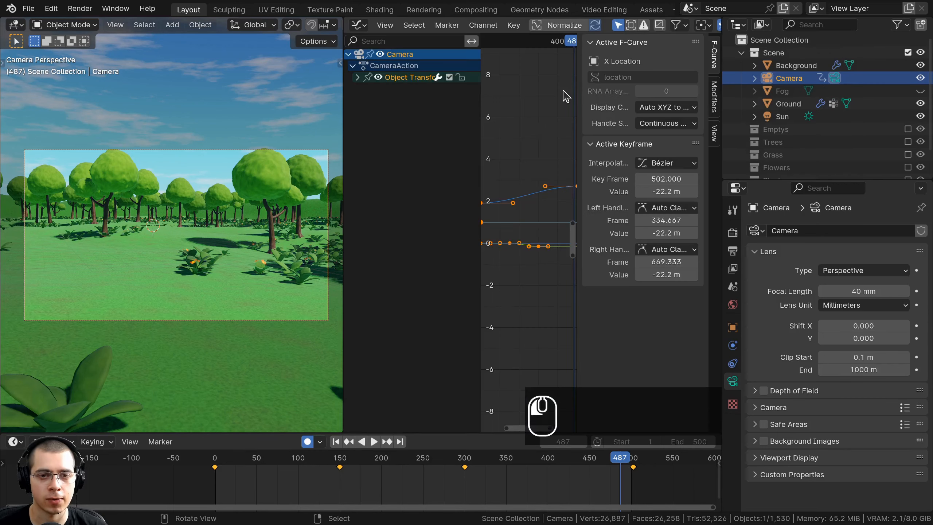
pyautogui.moveTo(576, 195); pyautogui.dragTo(832, 188)
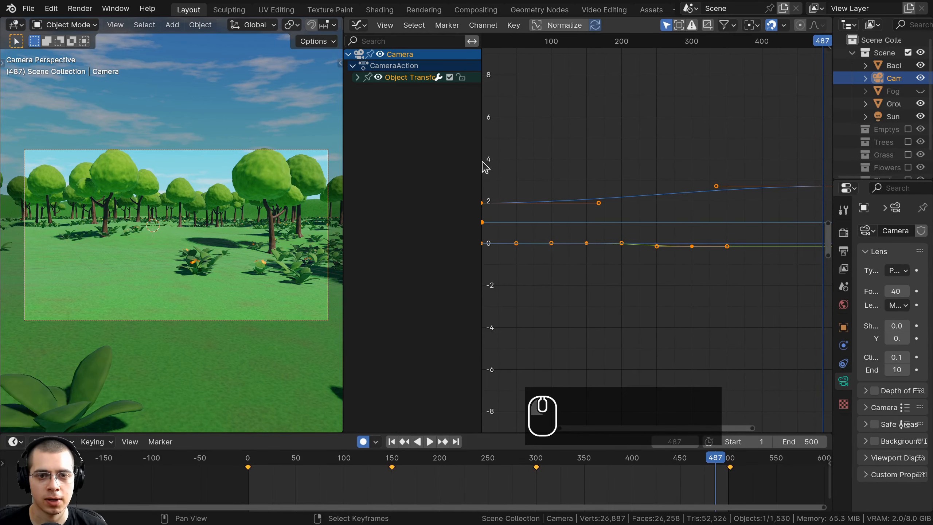
pyautogui.moveTo(483, 162); pyautogui.dragTo(354, 159)
# Step: Examine the camera's animation curves in the Graph Editor while scrubbing and playing the animation
pyautogui.press('a')
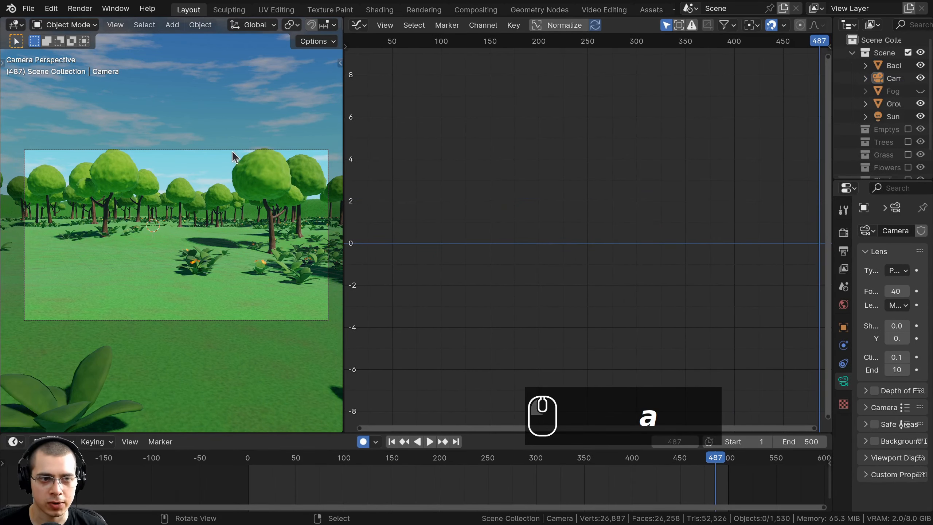
pyautogui.scroll(-3, 578, 210)
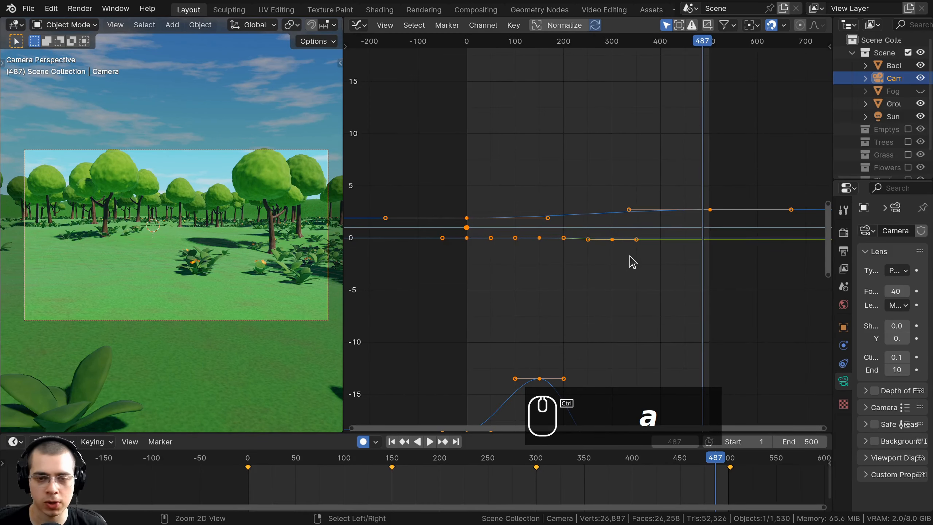
pyautogui.keyDown('ctrl'); pyautogui.moveTo(624, 287); pyautogui.dragTo(595, 215, button='middle'); pyautogui.keyUp('ctrl')
pyautogui.moveTo(459, 472); pyautogui.dragTo(333, 475)
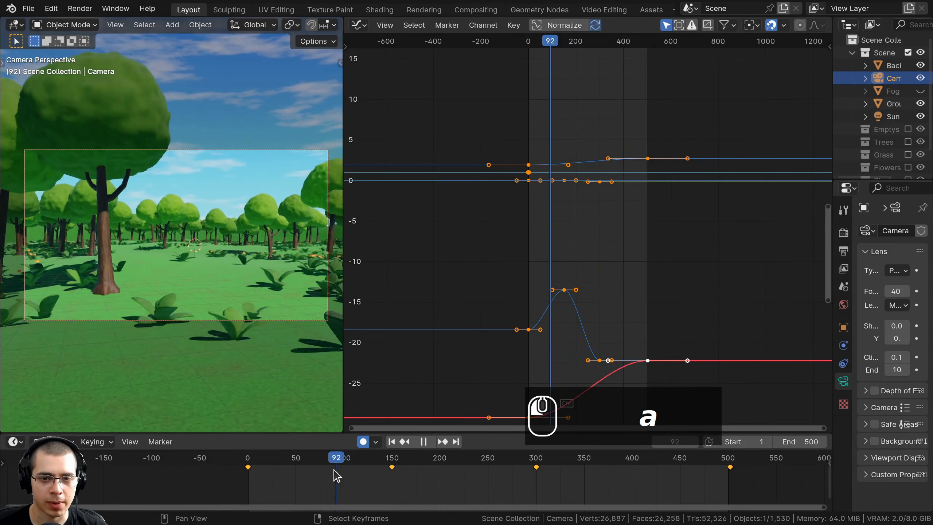
pyautogui.press('space')
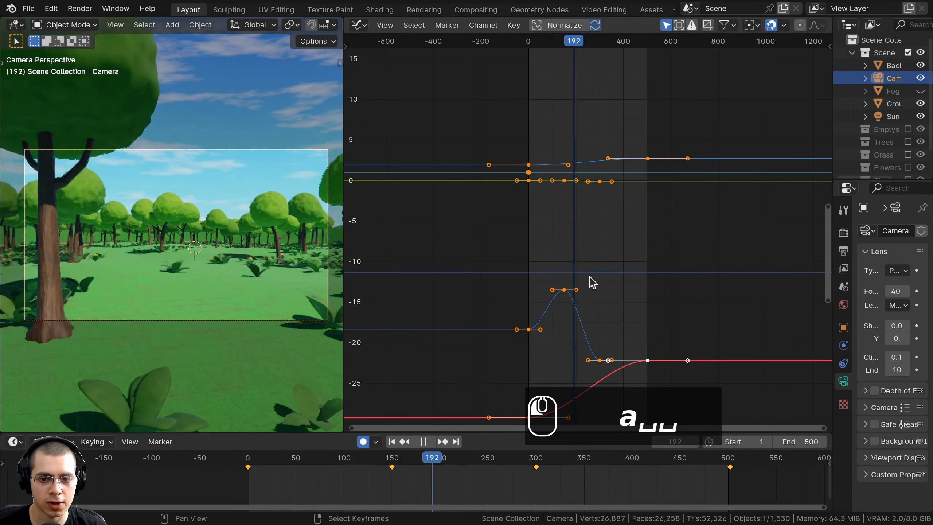
pyautogui.scroll(3, 579, 296)
pyautogui.scroll(2, 579, 296)
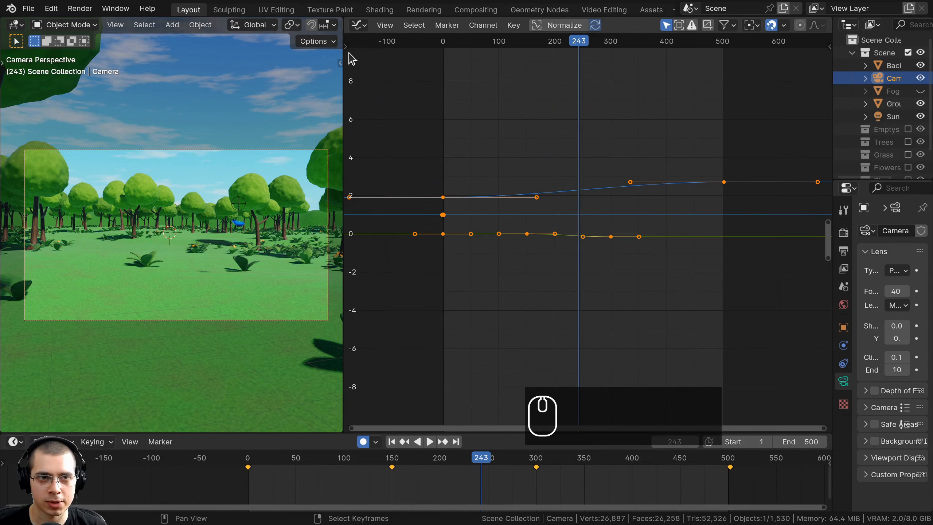
# Step: Expand the camera's Object Transforms channels and examine the Z Location curve at frame 132
pyautogui.moveTo(347, 48); pyautogui.dragTo(529, 49)
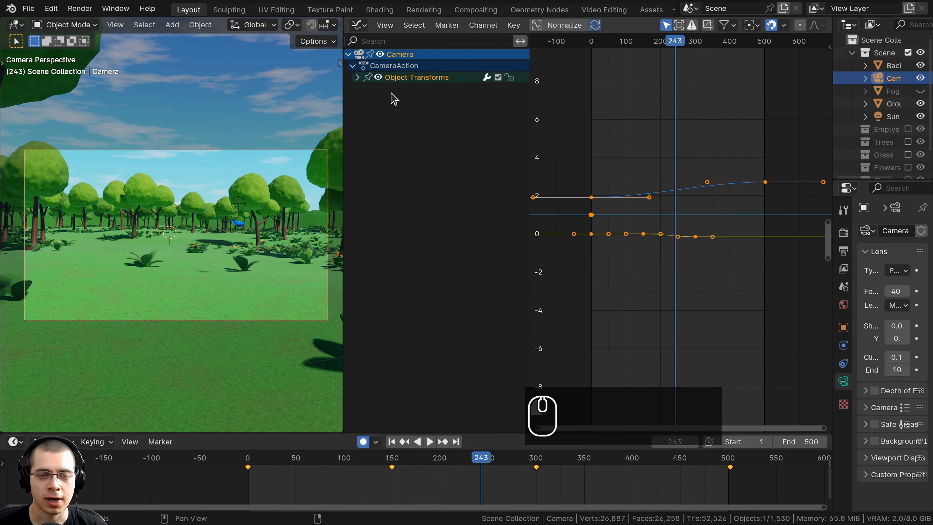
pyautogui.click(358, 78)
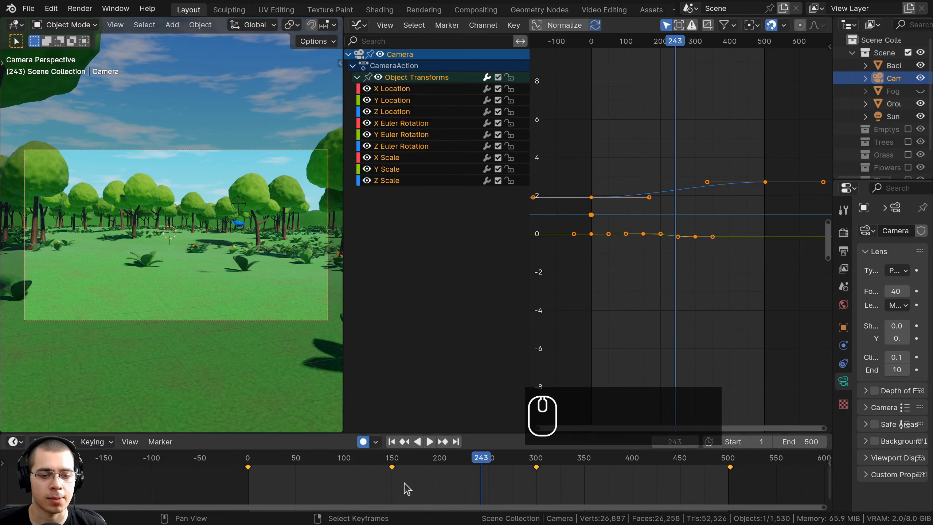
pyautogui.moveTo(404, 478); pyautogui.dragTo(381, 479)
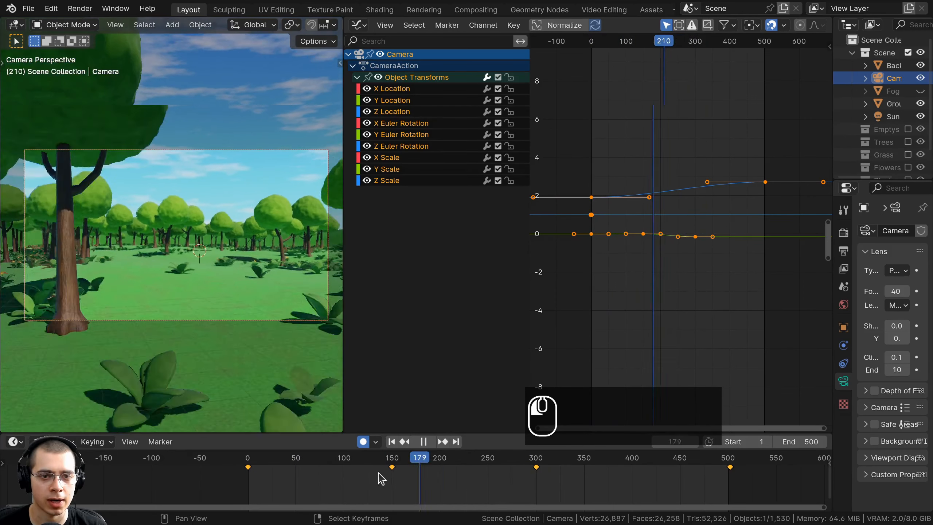
pyautogui.press('Escape')
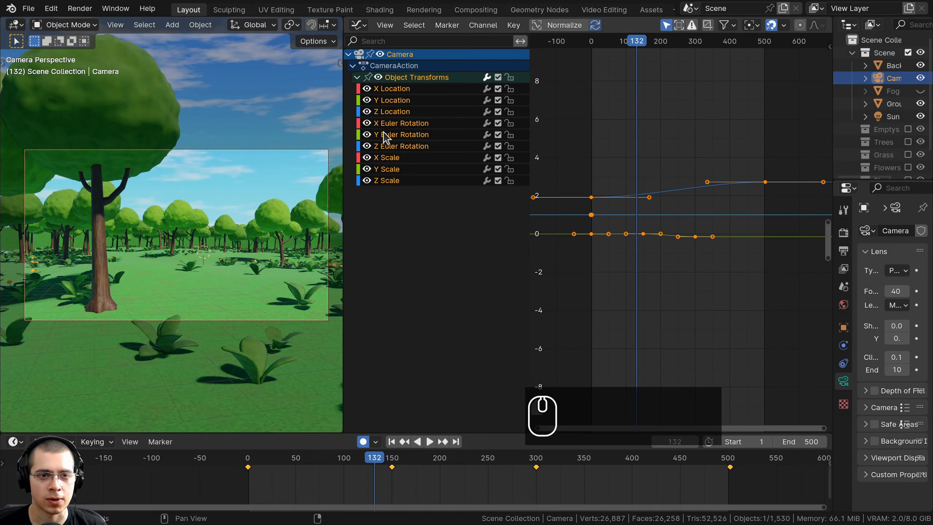
pyautogui.click(402, 104)
pyautogui.keyDown('ctrl'); pyautogui.moveTo(709, 199); pyautogui.dragTo(655, 247, button='middle'); pyautogui.keyUp('ctrl')
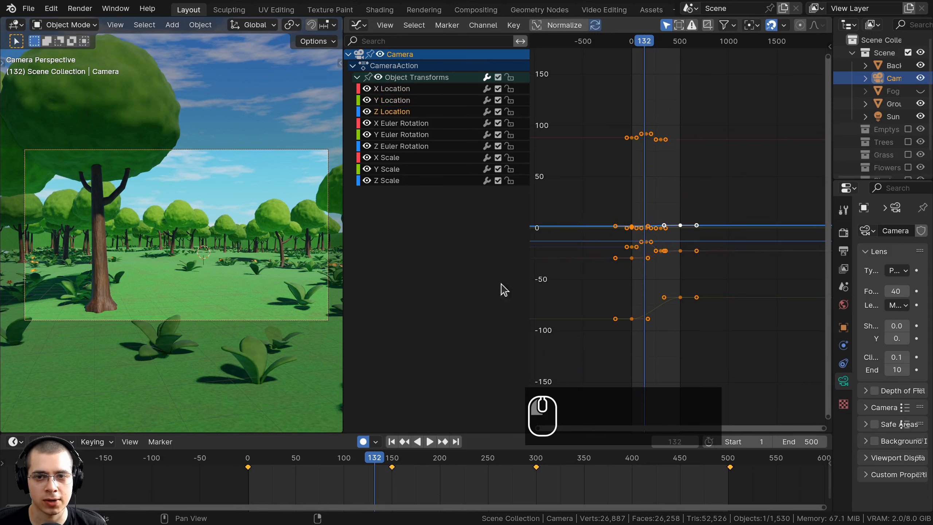
pyautogui.keyDown('ctrl'); pyautogui.moveTo(626, 302); pyautogui.dragTo(643, 139, button='middle'); pyautogui.keyUp('ctrl')
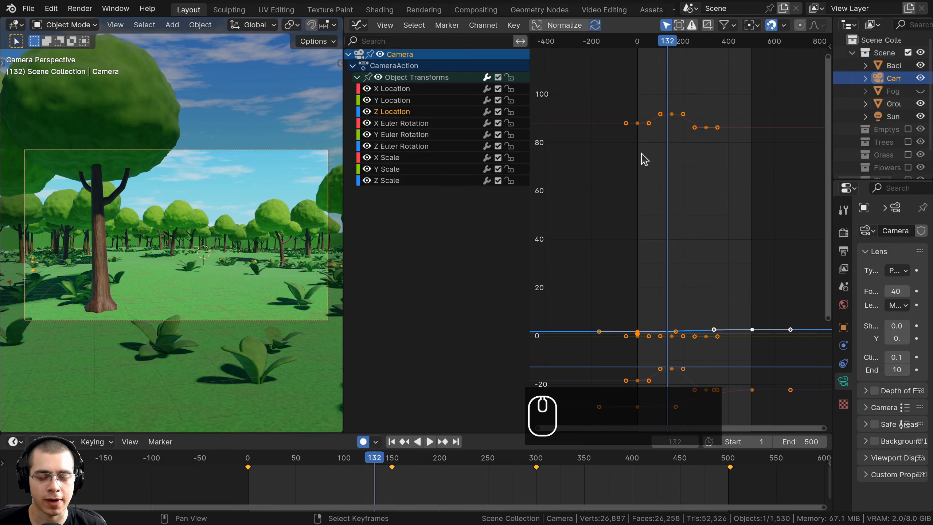
pyautogui.moveTo(637, 158); pyautogui.dragTo(627, 125, button='middle')
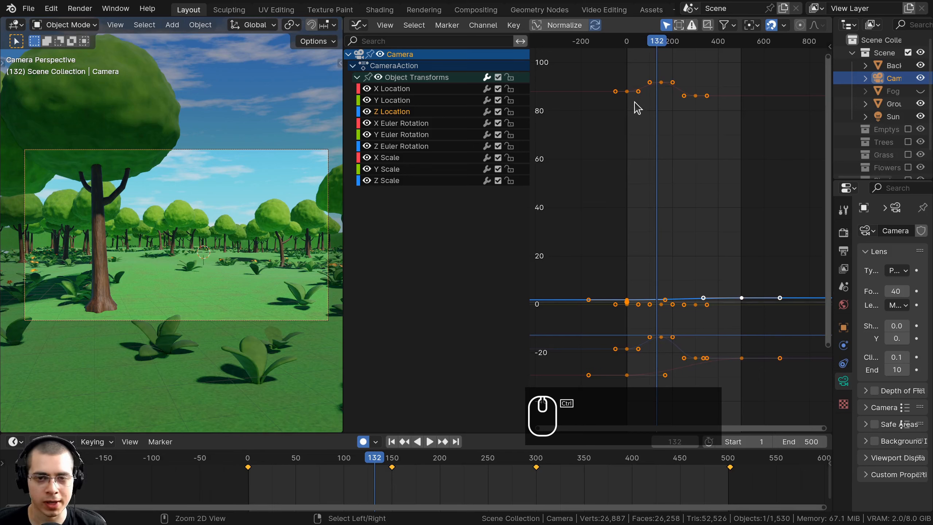
pyautogui.keyDown('ctrl'); pyautogui.moveTo(637, 108); pyautogui.dragTo(529, 207, button='middle'); pyautogui.keyUp('ctrl')
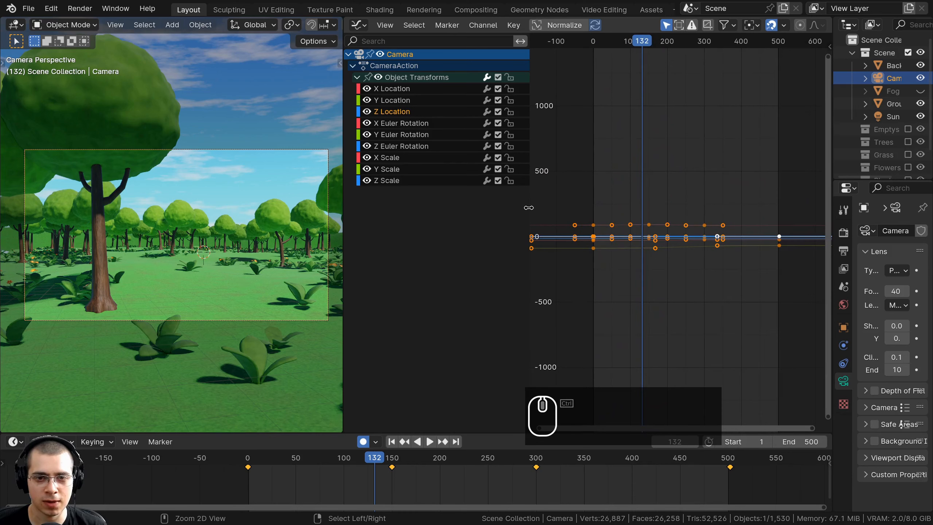
# Step: Hide the channel list, box-select the camera keyframes at frame 0, and scale their handles along X to almost zero length
pyautogui.moveTo(529, 208); pyautogui.dragTo(352, 207)
pyautogui.scroll(4, 495, 204)
pyautogui.moveTo(503, 200); pyautogui.dragTo(566, 196, button='middle')
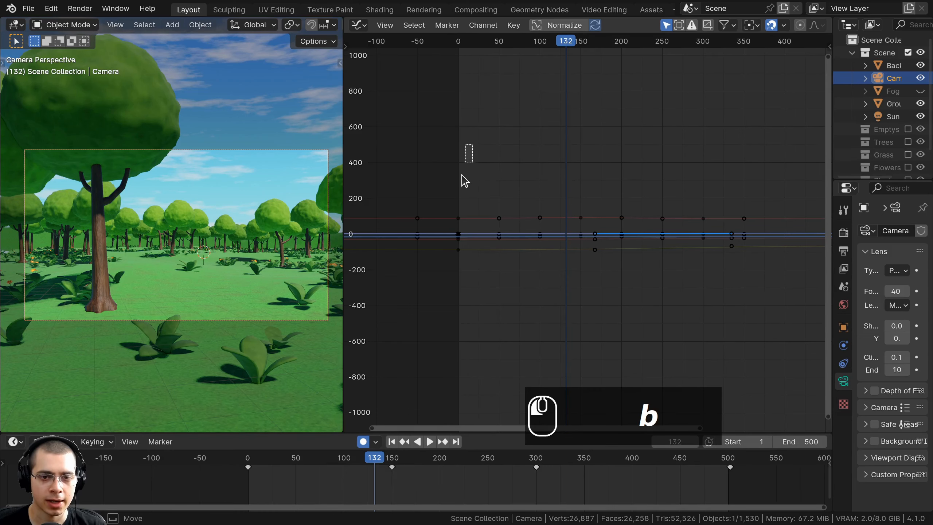
pyautogui.moveTo(419, 321); pyautogui.dragTo(418, 319)
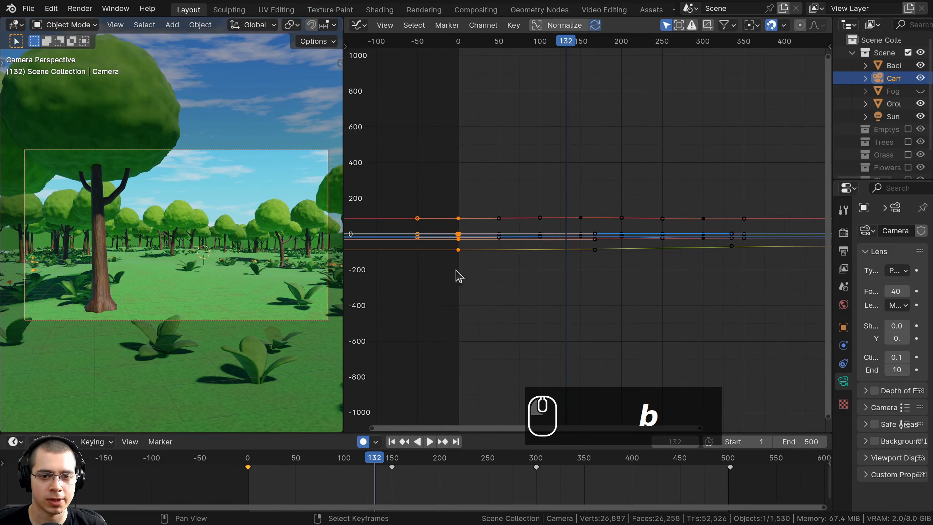
pyautogui.press('s')
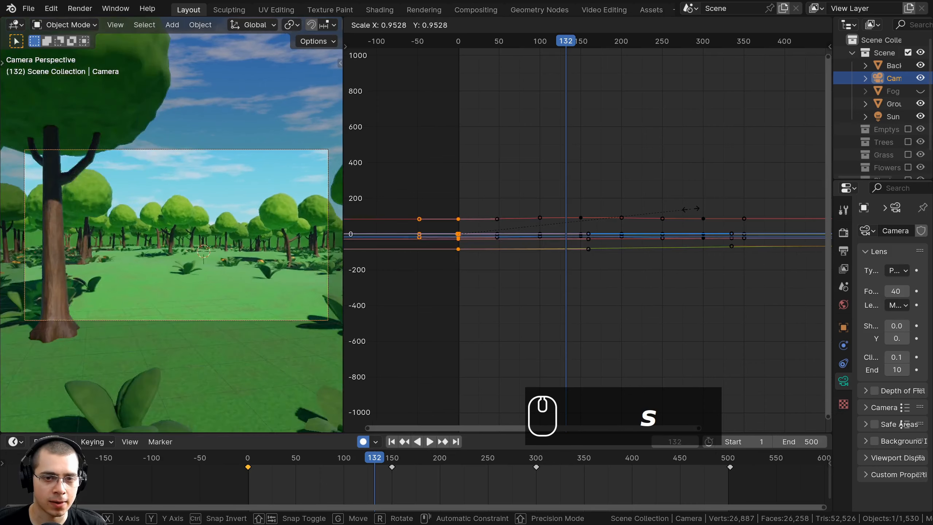
pyautogui.press('x')
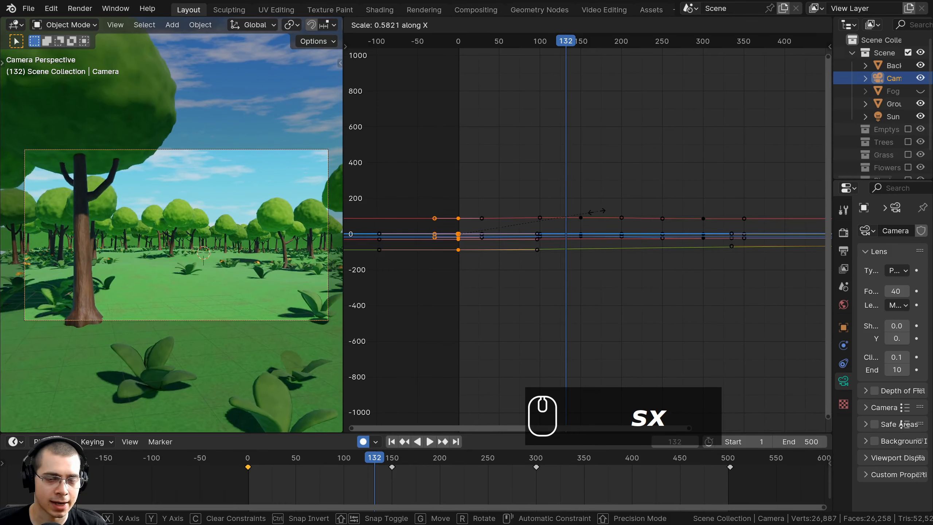
pyautogui.click(471, 235)
# Step: Move the selected camera keyframes along the X axis to about frame -7
pyautogui.press('g')
pyautogui.rightClick(475, 237)
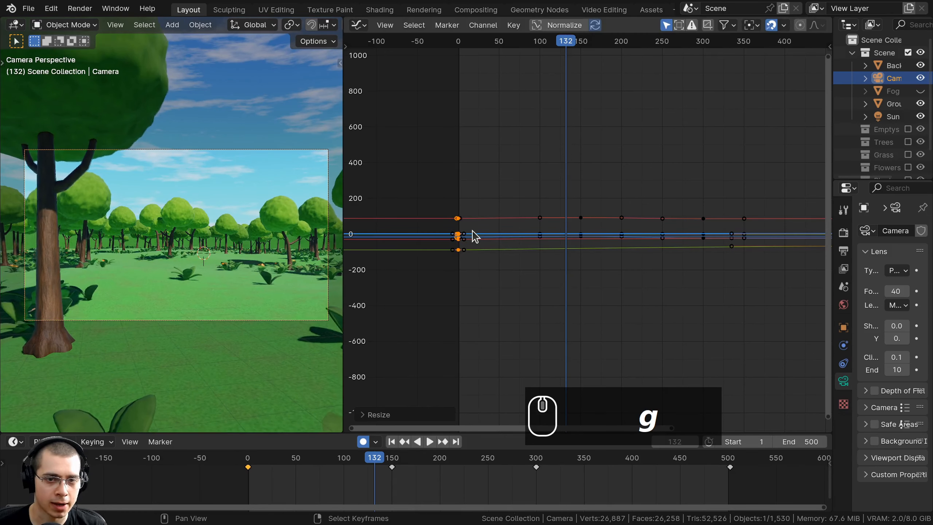
pyautogui.press('g')
pyautogui.press('x')
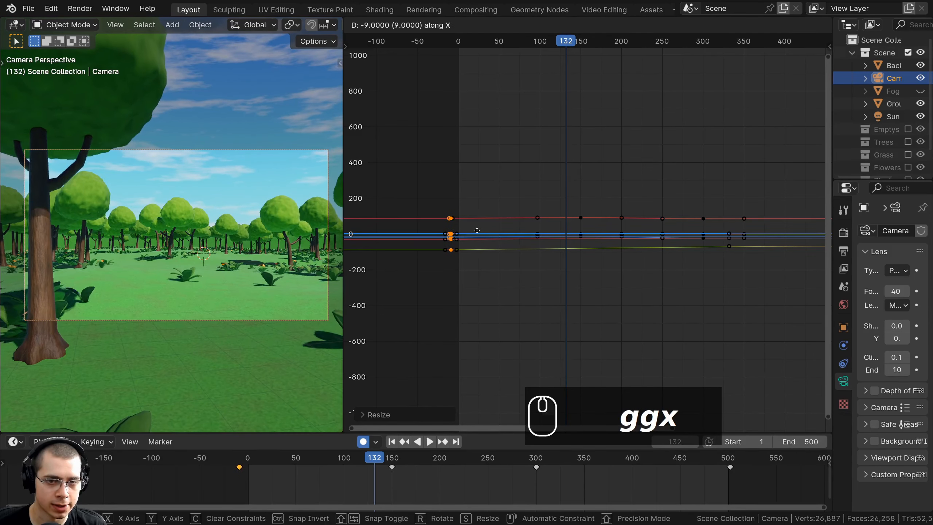
pyautogui.click(477, 230)
# Step: Play the animation from the beginning to check how the camera motion starts, stopping at frame 12
pyautogui.click(210, 458)
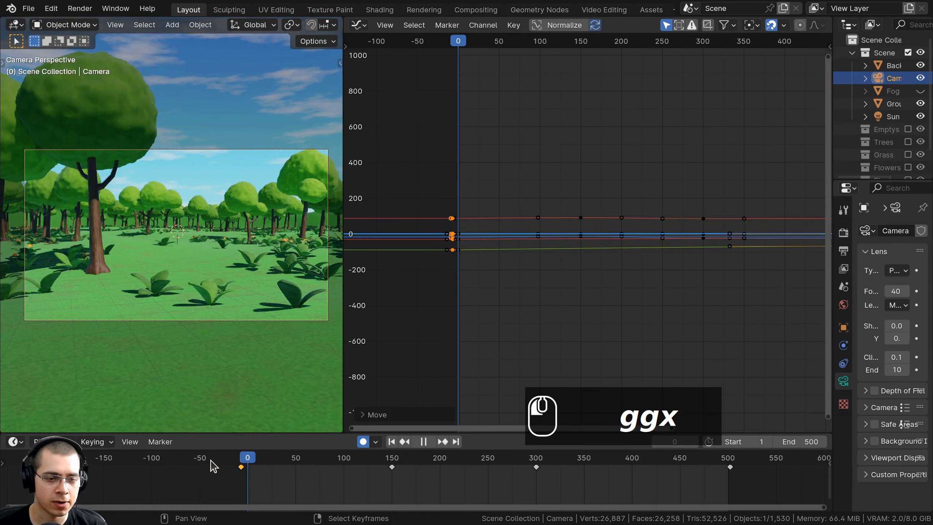
pyautogui.press('space')
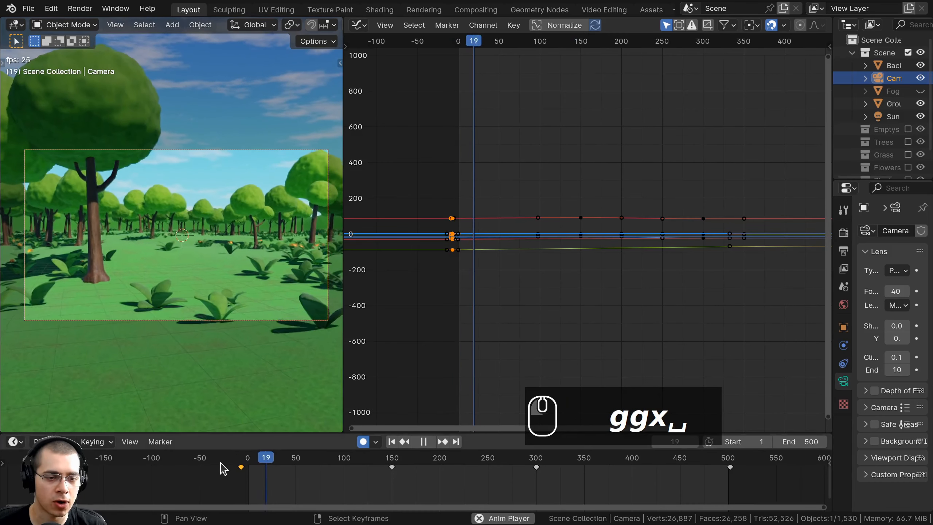
pyautogui.click(227, 458)
pyautogui.press('space')
# Step: Lengthen the handles of the selected camera keyframes near frame -7 by scaling them about 34 times along the X axis
pyautogui.scroll(6, 421, 232)
pyautogui.scroll(1, 620, 239)
pyautogui.moveTo(423, 233); pyautogui.dragTo(610, 174, button='middle')
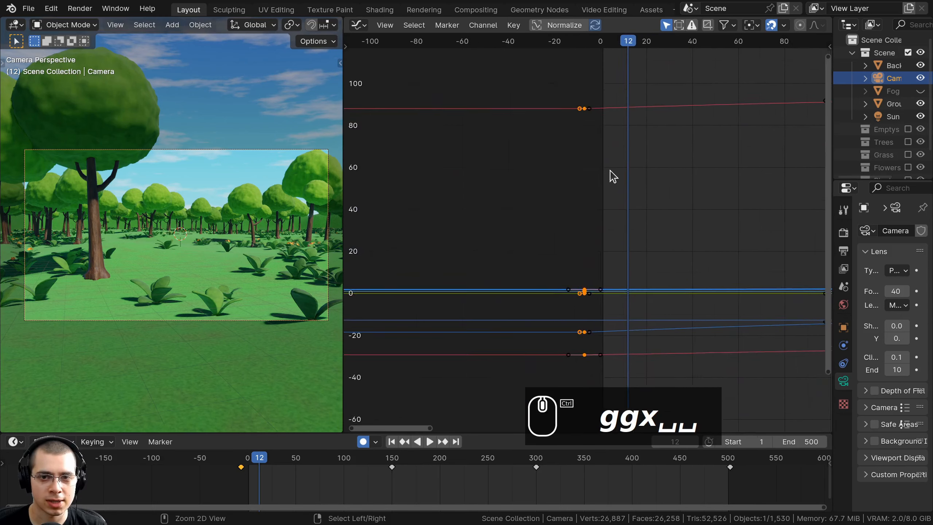
pyautogui.moveTo(602, 127); pyautogui.dragTo(573, 189, button='middle')
pyautogui.press('s')
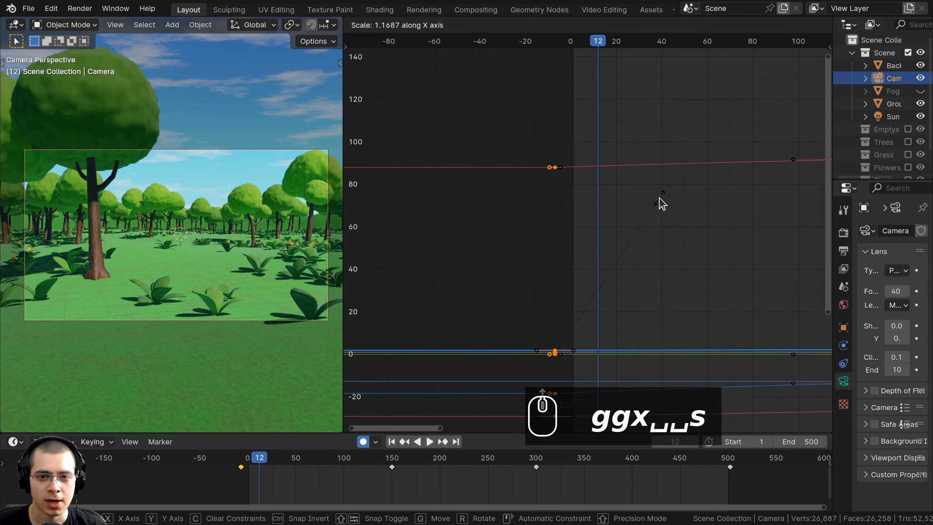
pyautogui.rightClick(639, 212)
pyautogui.scroll(-5, 588, 233)
pyautogui.press('s')
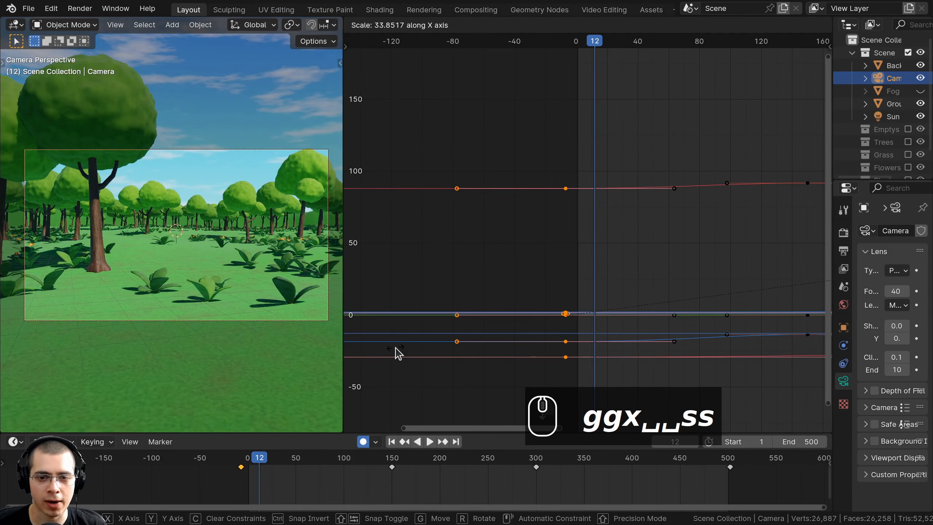
pyautogui.click(396, 348)
# Step: Examine the eased start of the camera's red curve in the Graph Editor and scrub to frame 53
pyautogui.keyDown('ctrl'); pyautogui.moveTo(717, 271); pyautogui.dragTo(603, 228, button='middle'); pyautogui.keyUp('ctrl')
pyautogui.scroll(4, 602, 228)
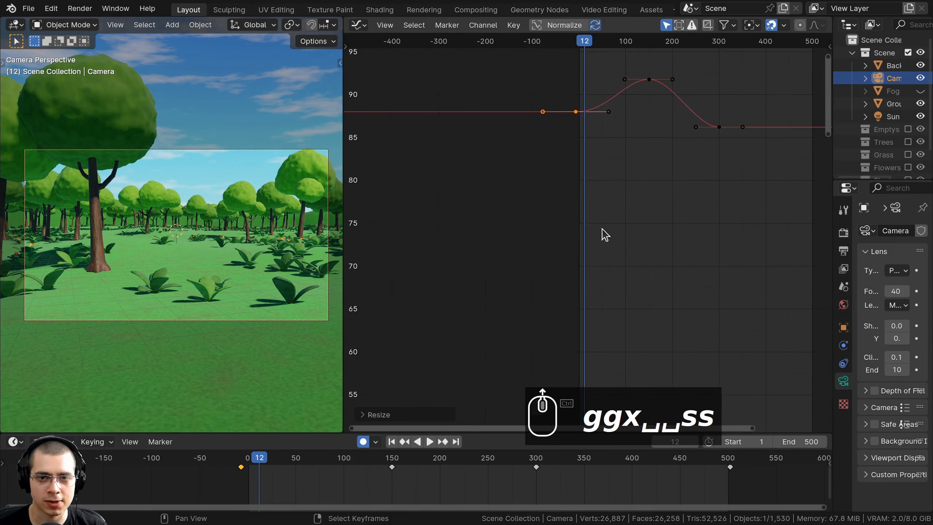
pyautogui.keyDown('ctrl'); pyautogui.moveTo(597, 86); pyautogui.dragTo(592, 174, button='middle'); pyautogui.keyUp('ctrl')
pyautogui.scroll(3, 572, 180)
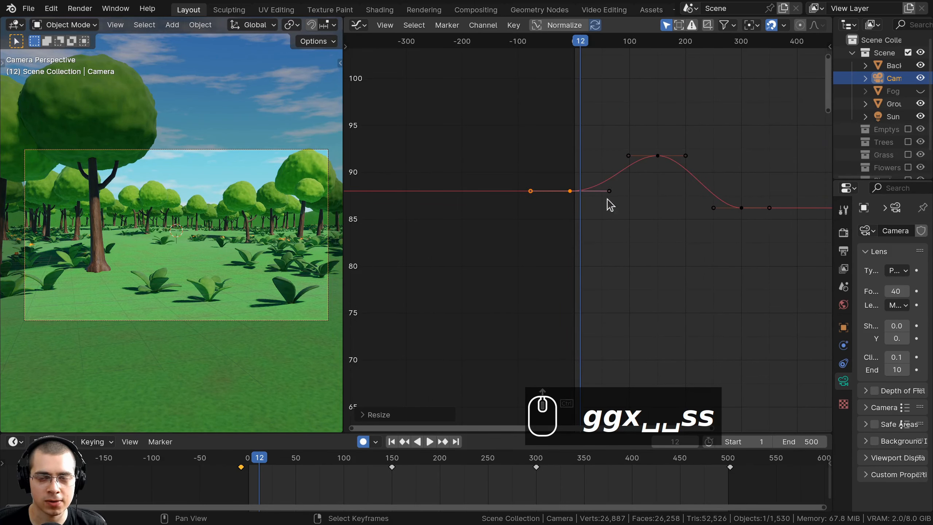
pyautogui.keyDown('ctrl'); pyautogui.moveTo(610, 205); pyautogui.dragTo(618, 190, button='middle'); pyautogui.keyUp('ctrl')
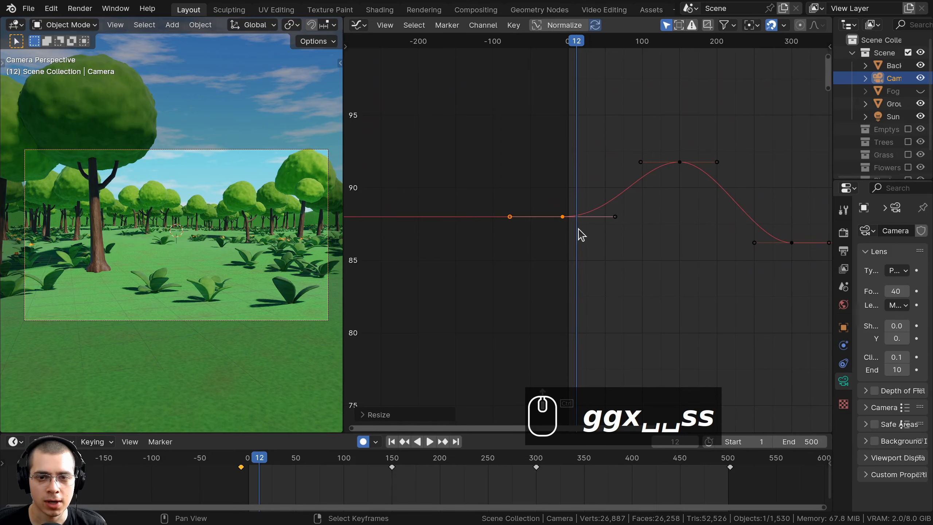
pyautogui.moveTo(582, 234); pyautogui.dragTo(607, 232)
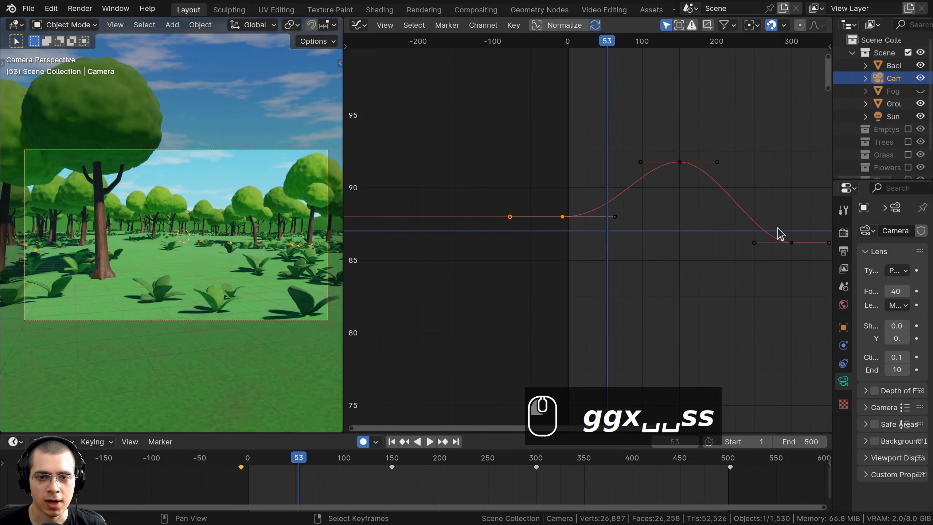
# Step: Scale the selected start keyframes' handles along the X axis back to a very short length
pyautogui.press('s')
pyautogui.click(639, 325)
pyautogui.scroll(-2, 700, 277)
pyautogui.keyDown('ctrl'); pyautogui.moveTo(701, 274); pyautogui.dragTo(741, 314, button='middle'); pyautogui.keyUp('ctrl')
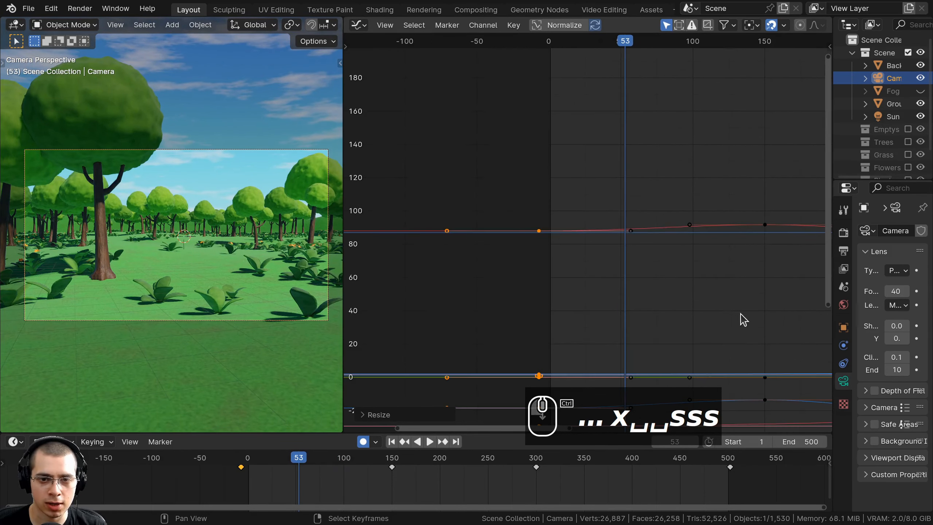
pyautogui.press('s')
pyautogui.click(601, 348)
pyautogui.press('s')
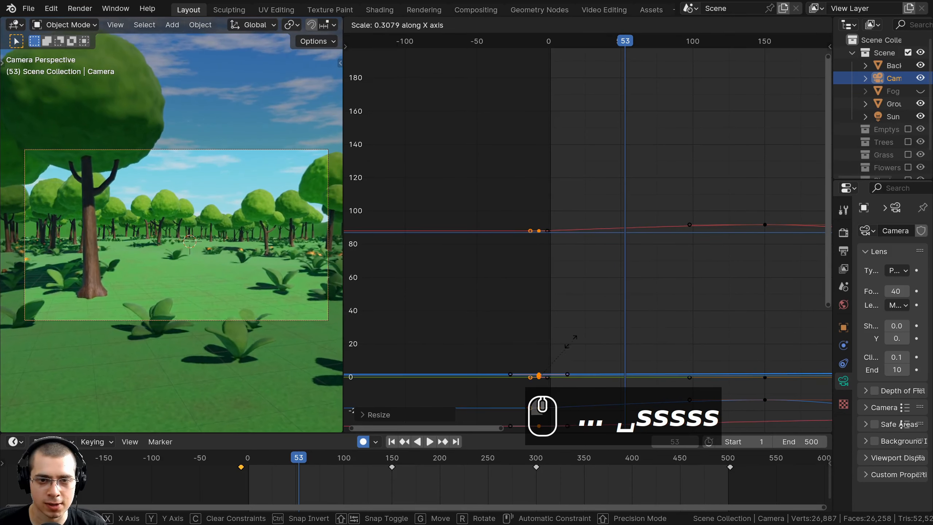
pyautogui.click(566, 348)
# Step: Inspect the steeper start of the red curve, scrub back to the beginning, and play the animation to check the camera's starting motion
pyautogui.keyDown('ctrl'); pyautogui.moveTo(581, 232); pyautogui.dragTo(576, 184, button='middle'); pyautogui.keyUp('ctrl')
pyautogui.moveTo(492, 196); pyautogui.dragTo(478, 253, button='middle')
pyautogui.scroll(5, 487, 251)
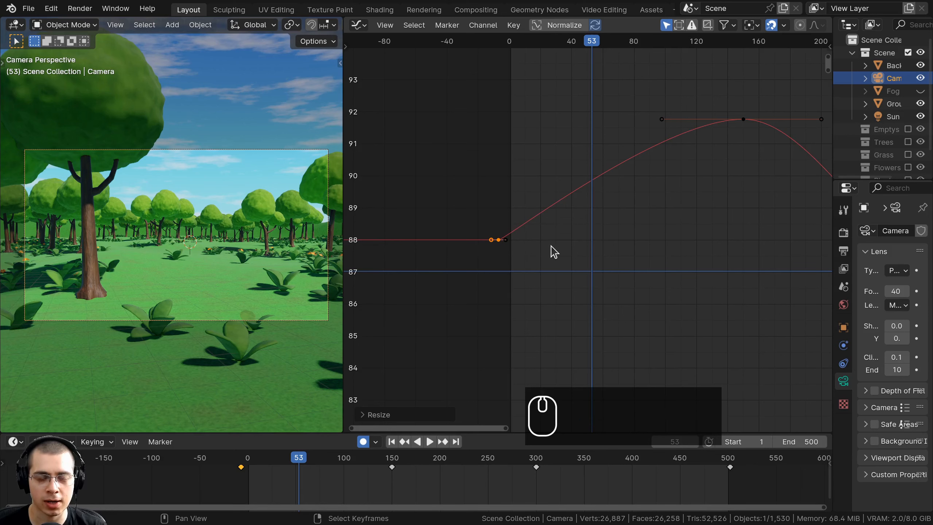
pyautogui.moveTo(554, 253); pyautogui.dragTo(507, 252)
pyautogui.press('space')
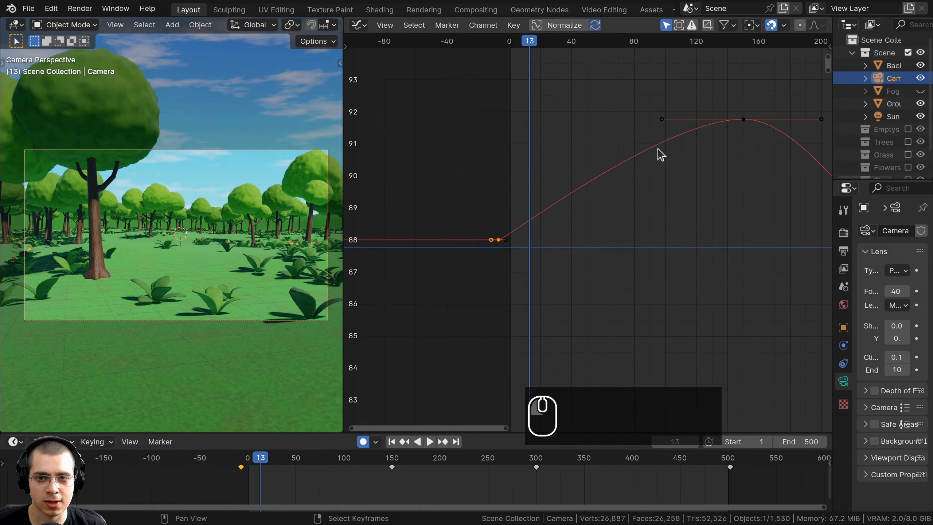
pyautogui.click(507, 246)
pyautogui.press('space')
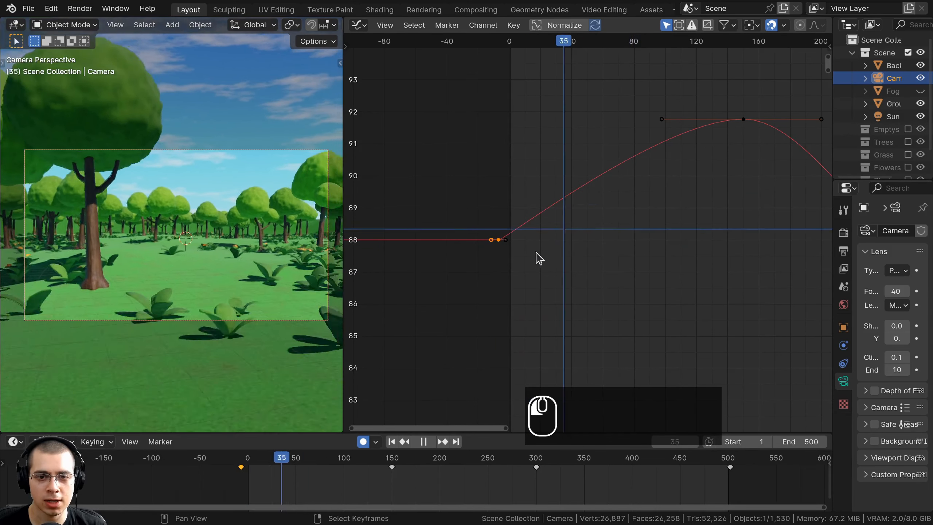
# Step: Box-select the camera keyframes at the end near frame 500 and scale their handles along X to almost zero length
pyautogui.scroll(-6, 635, 250)
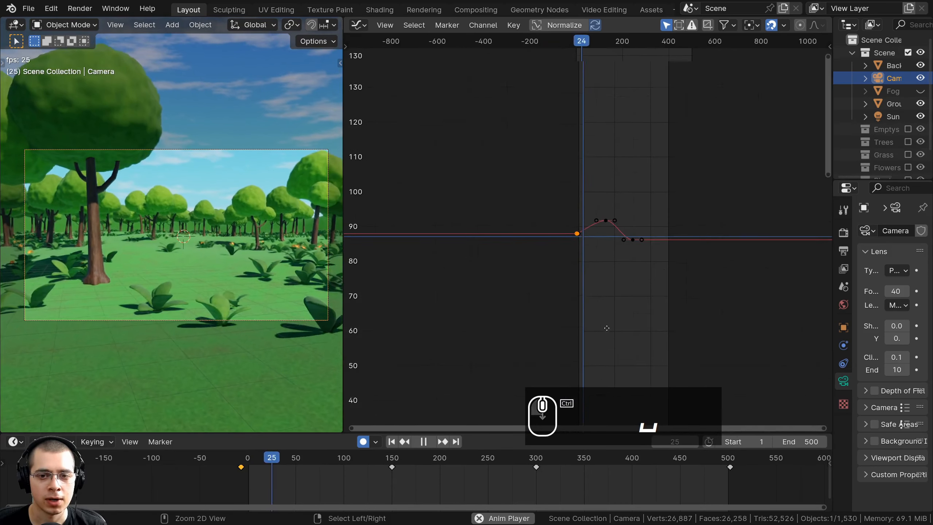
pyautogui.keyDown('ctrl'); pyautogui.moveTo(631, 184); pyautogui.dragTo(600, 204, button='middle'); pyautogui.keyUp('ctrl')
pyautogui.scroll(2, 600, 205)
pyautogui.press('a')
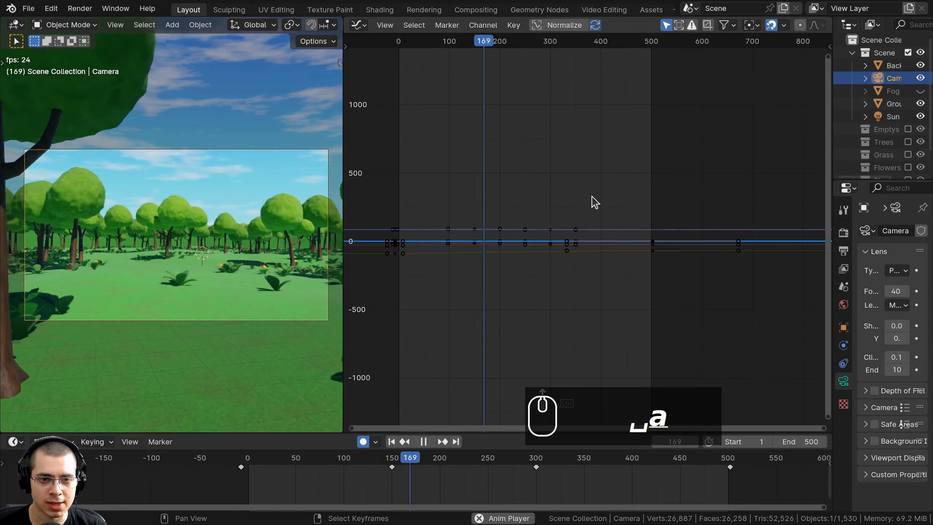
pyautogui.press('b')
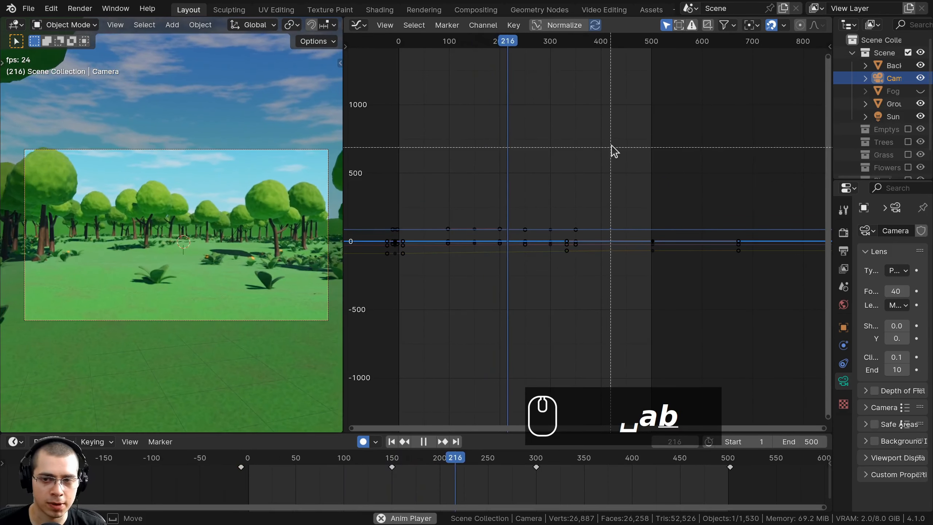
pyautogui.moveTo(612, 140); pyautogui.dragTo(673, 325)
pyautogui.press('space')
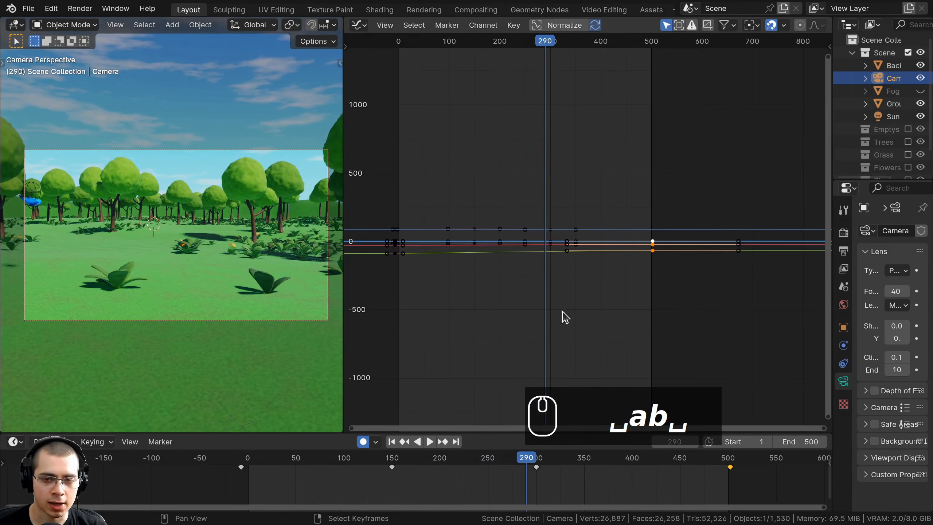
pyautogui.press('s')
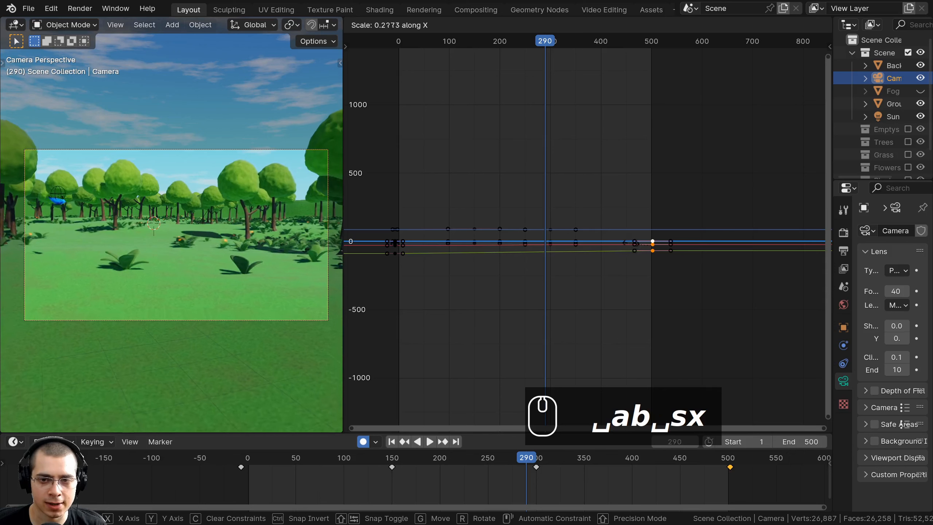
pyautogui.click(651, 246)
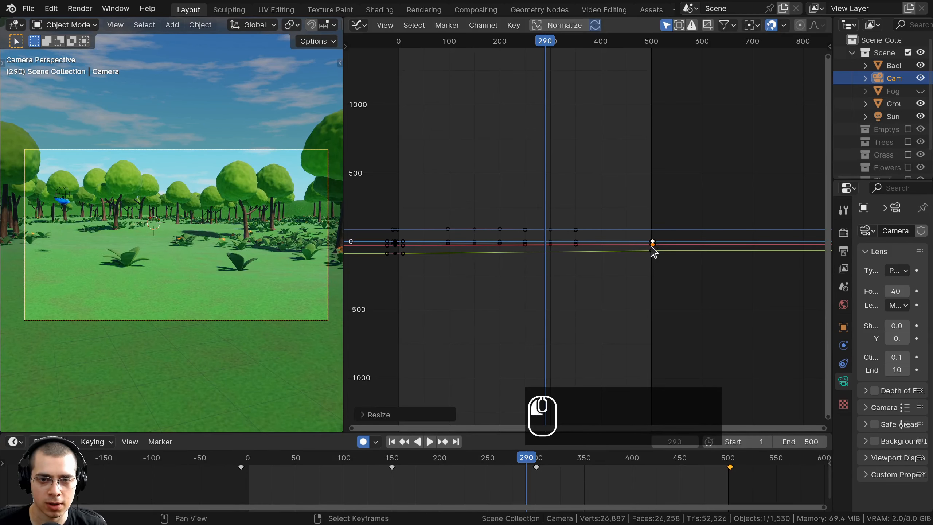
# Step: Check the end of the camera curves and move the selected end keyframes along the X axis to about frame 520
pyautogui.scroll(5, 584, 247)
pyautogui.moveTo(651, 251); pyautogui.dragTo(563, 183, button='middle')
pyautogui.press('space')
pyautogui.scroll(7, 500, 246)
pyautogui.moveTo(545, 287); pyautogui.dragTo(570, 194, button='middle')
pyautogui.moveTo(524, 266); pyautogui.dragTo(547, 135, button='middle')
pyautogui.moveTo(576, 268); pyautogui.dragTo(596, 113, button='middle')
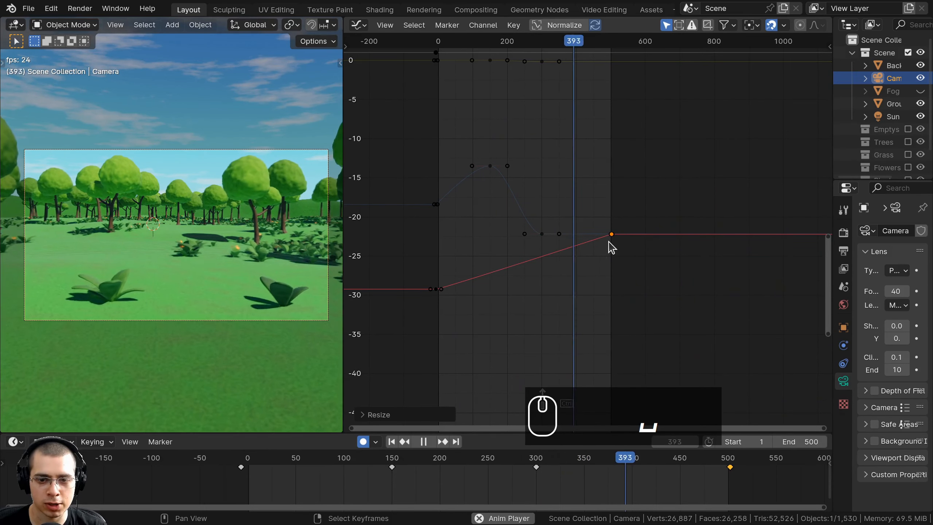
pyautogui.click(721, 466)
pyautogui.press('space')
pyautogui.press('g')
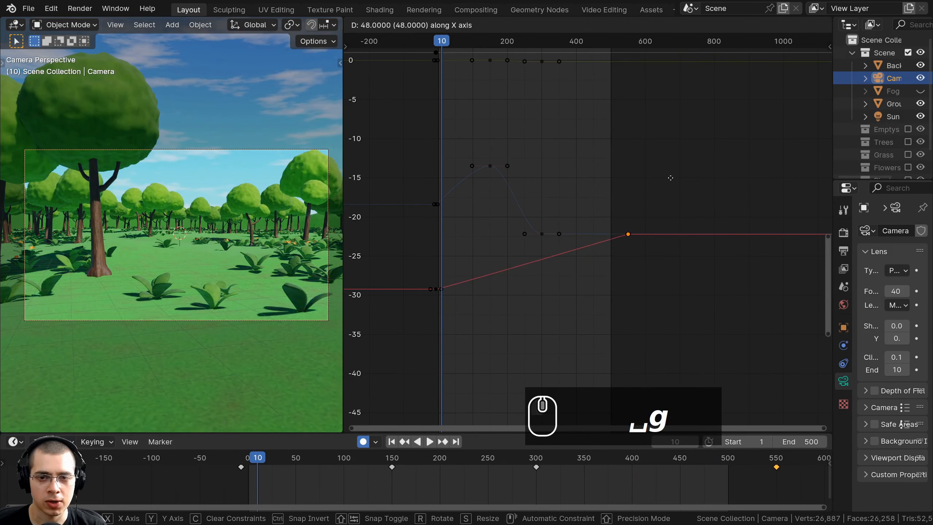
pyautogui.click(659, 177)
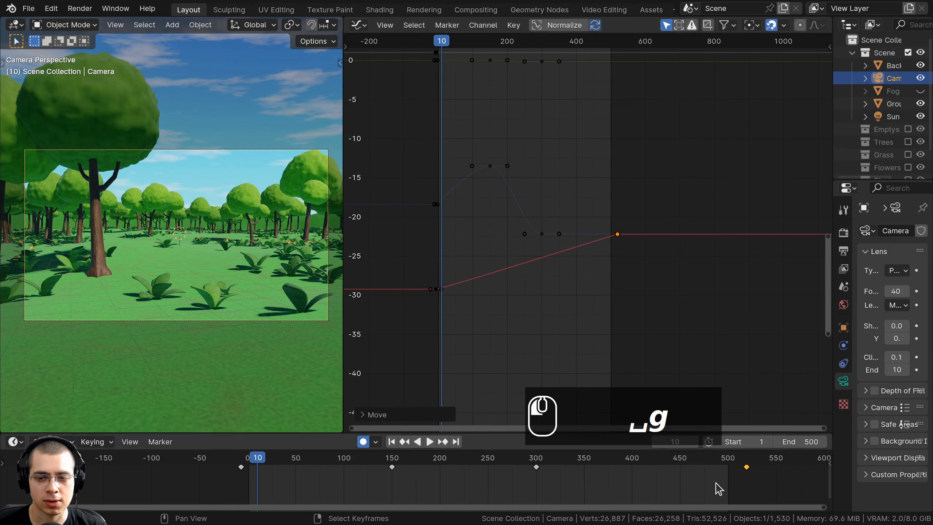
# Step: Widen the 3D viewport and play the whole animation to review the camera motion, stopping at frame 27 after it loops
pyautogui.press('space')
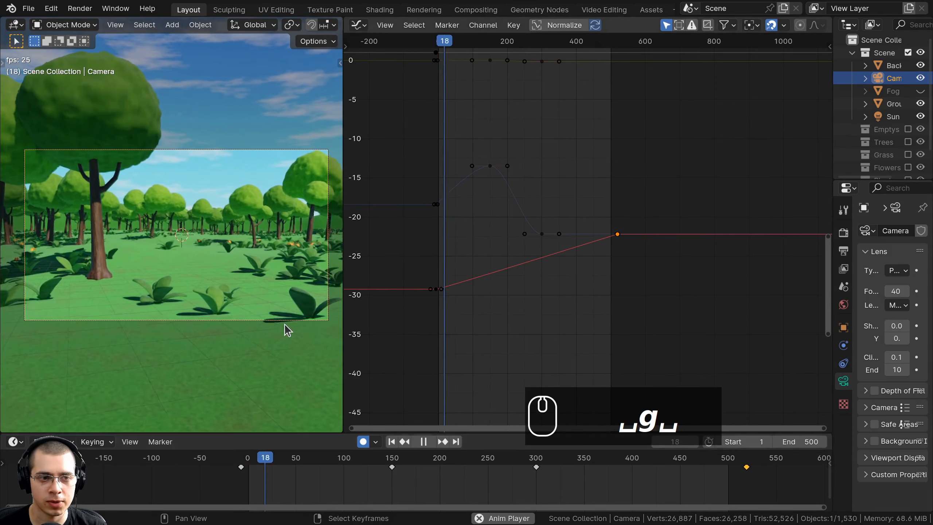
pyautogui.moveTo(344, 254); pyautogui.dragTo(540, 253)
pyautogui.scroll(1, 373, 271)
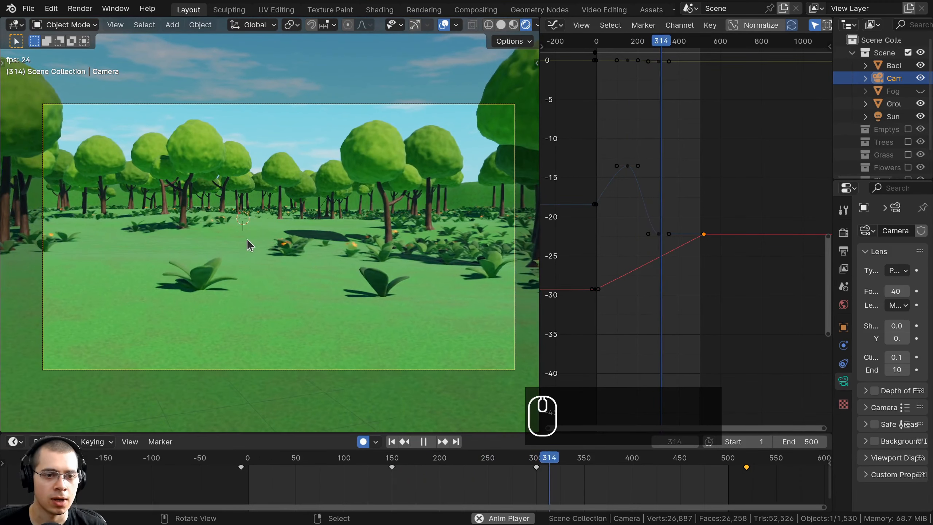
pyautogui.press('a')
pyautogui.keyDown('ctrl'); pyautogui.moveTo(644, 479); pyautogui.dragTo(579, 477, button='middle'); pyautogui.keyUp('ctrl')
pyautogui.press('a')
pyautogui.press('a')
pyautogui.press('a')
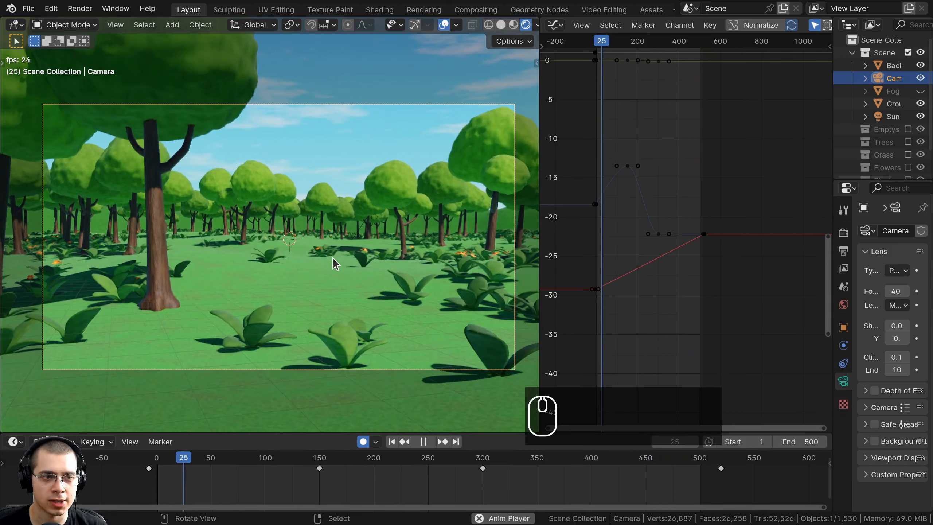
pyautogui.press('space')
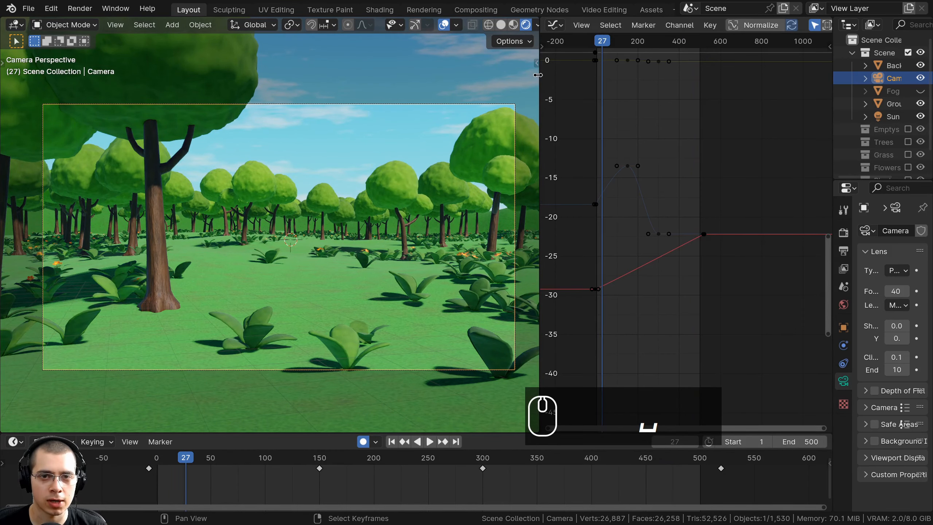
# Step: Shrink the Graph Editor to give the 3D viewport most of the width, and save the file
pyautogui.moveTo(539, 75); pyautogui.dragTo(774, 195)
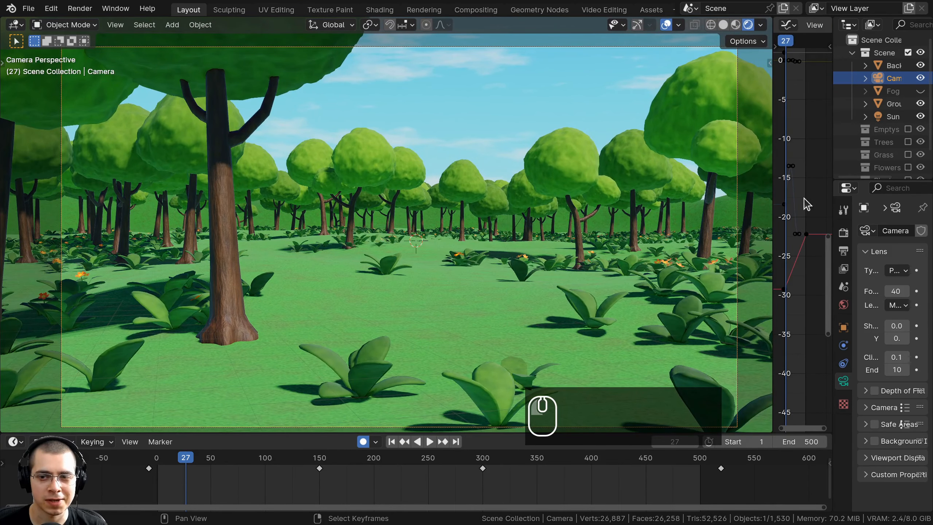
pyautogui.moveTo(831, 219); pyautogui.dragTo(823, 218)
pyautogui.keyDown('shift'); pyautogui.moveTo(403, 199); pyautogui.dragTo(397, 206, button='middle'); pyautogui.keyUp('shift')
pyautogui.press('KP_0')
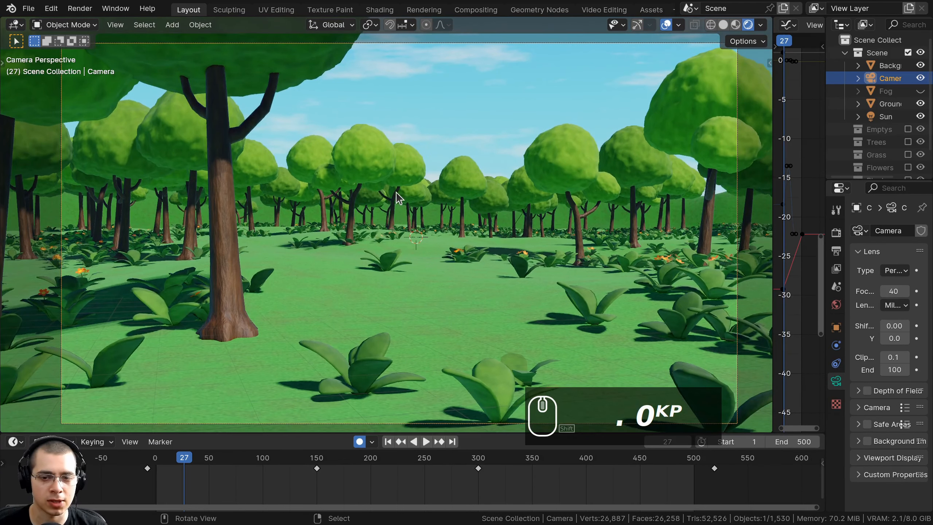
pyautogui.hotkey('ctrl', 's')
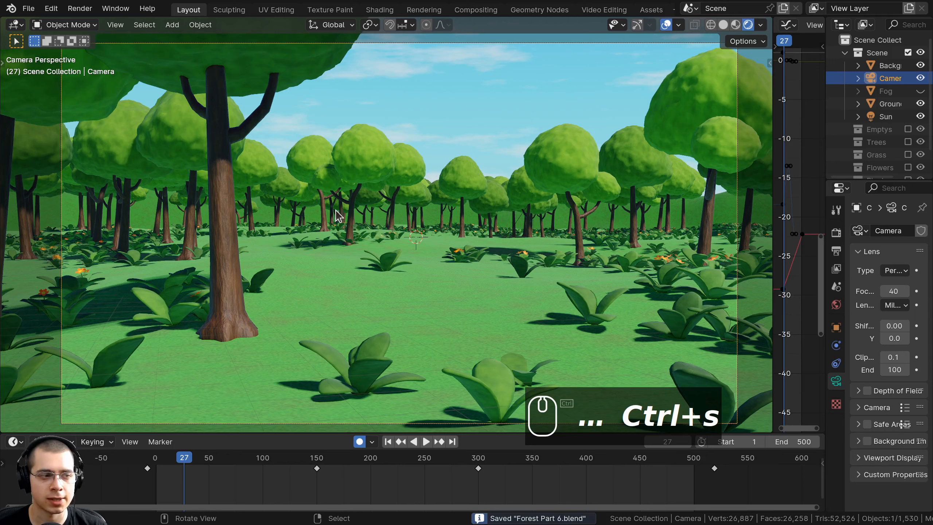
# Step: Add a Plain Axes empty to the scene
pyautogui.hotkey('ctrl', 'b')
pyautogui.keyDown('shift'); pyautogui.moveTo(392, 364); pyautogui.dragTo(368, 162, button='middle'); pyautogui.keyUp('shift')
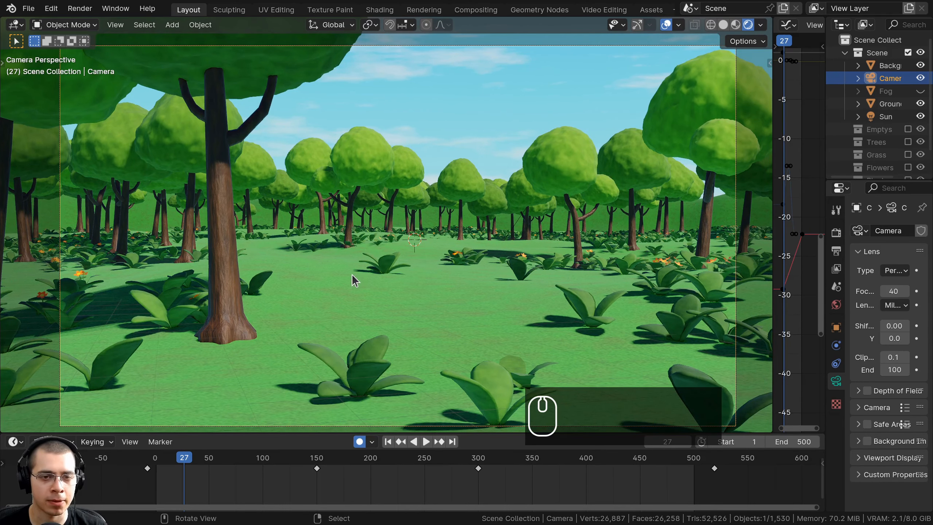
pyautogui.hotkey('shift', 'a')
pyautogui.moveTo(418, 269)
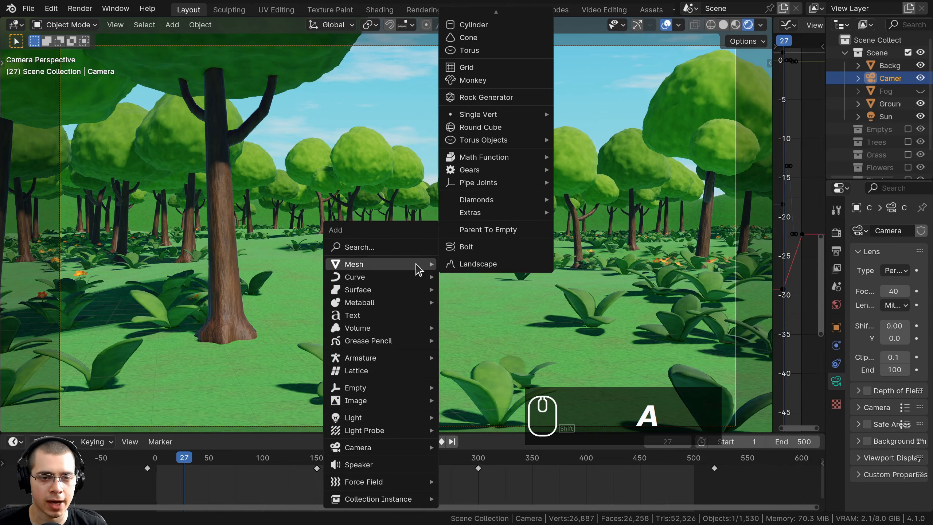
pyautogui.moveTo(365, 389)
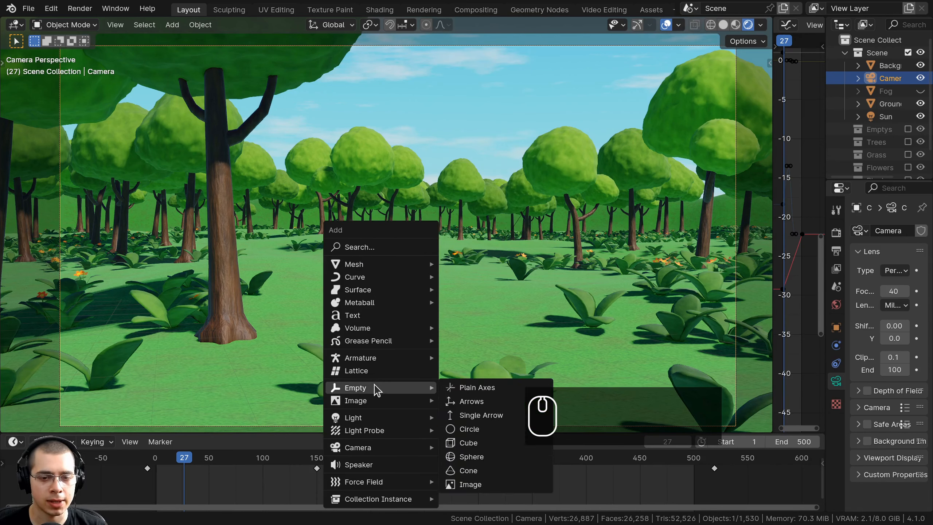
pyautogui.click(478, 388)
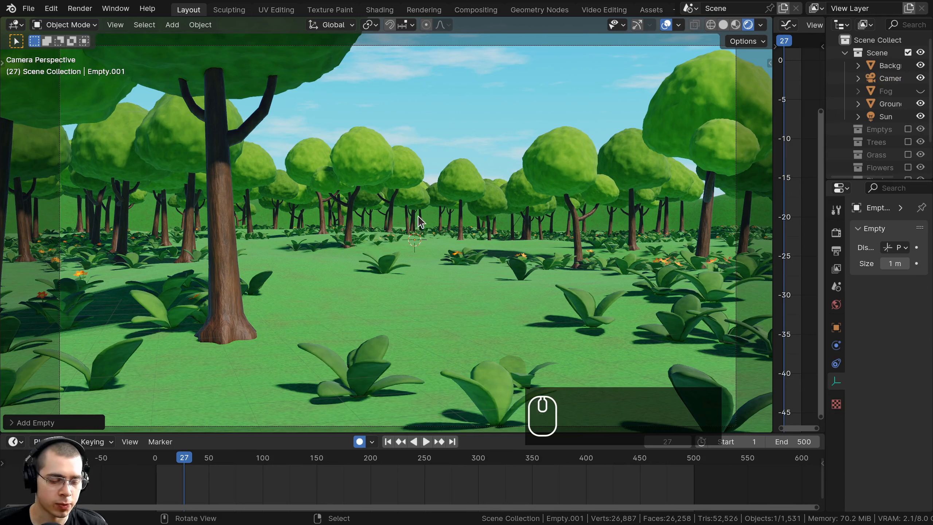
# Step: Widen the Outliner and rename the newly added empty to DOF
pyautogui.moveTo(826, 127); pyautogui.dragTo(804, 126)
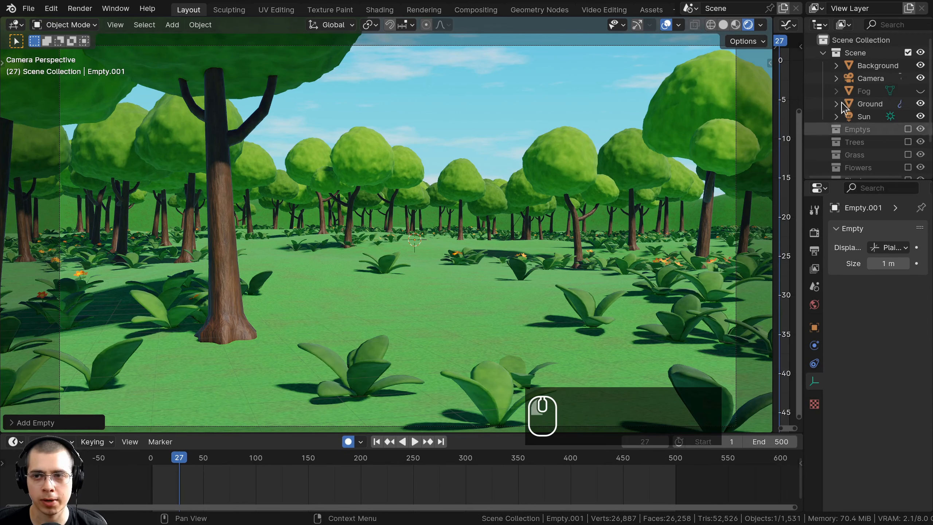
pyautogui.scroll(-3, 856, 147)
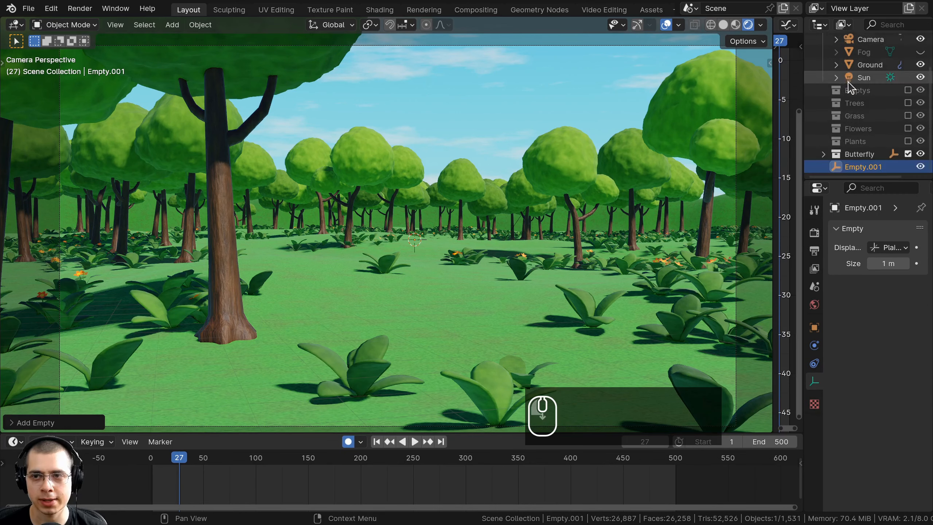
pyautogui.doubleClick(856, 169)
pyautogui.write('DOF')
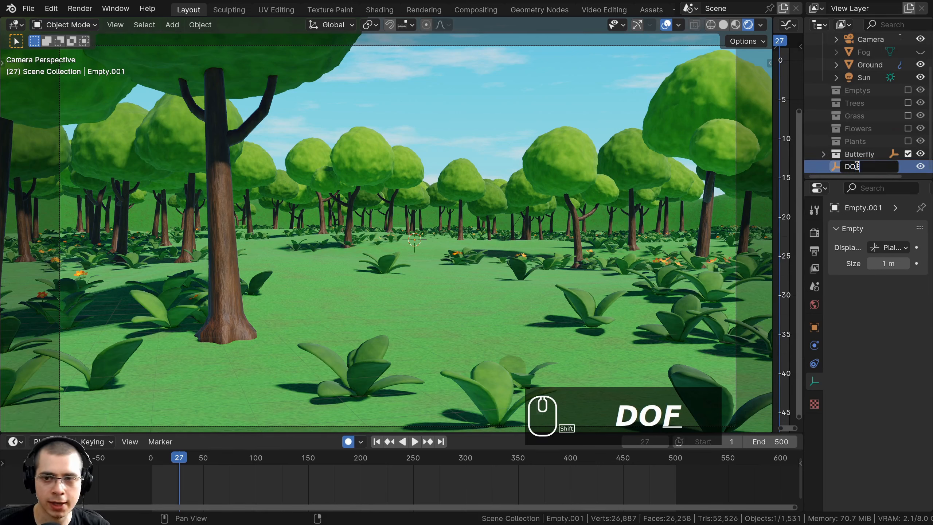
pyautogui.press('Return')
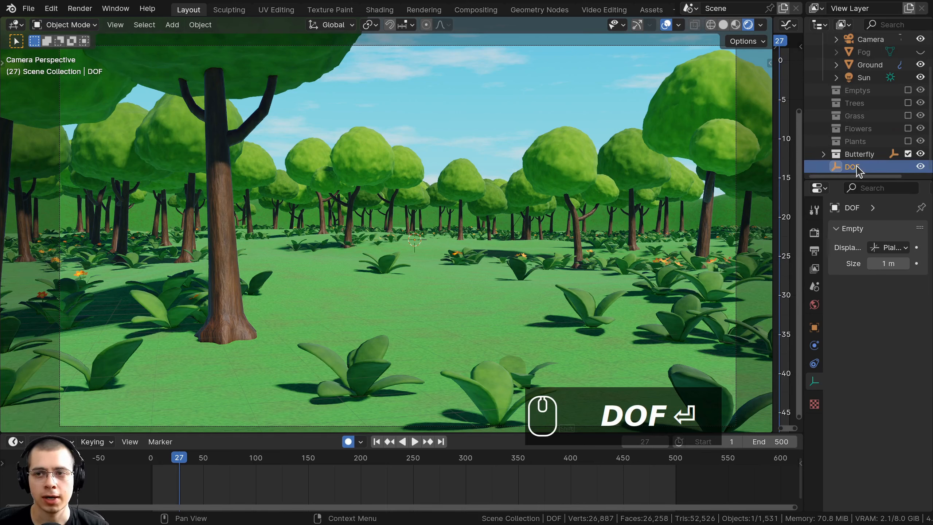
# Step: Move the DOF empty into the Emptys collection and enable that collection in the view layer
pyautogui.moveTo(857, 170); pyautogui.dragTo(866, 129)
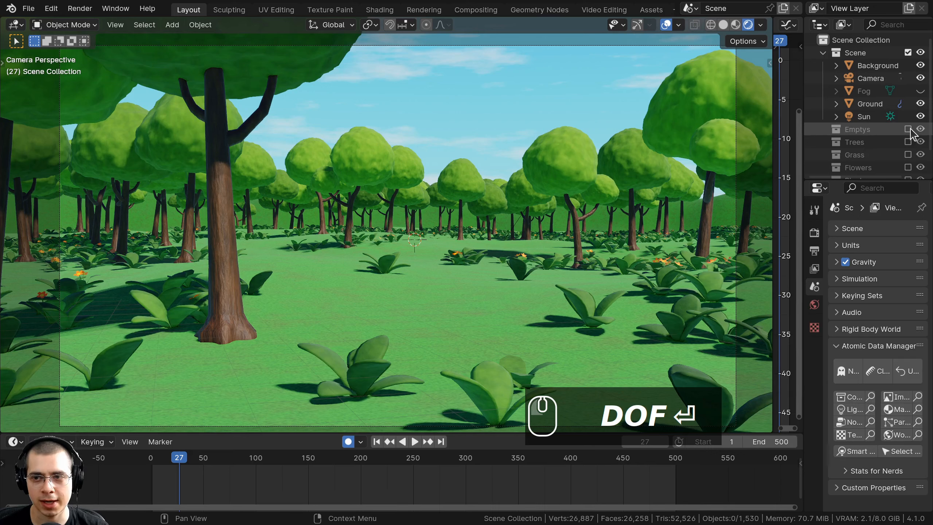
pyautogui.click(909, 130)
# Step: Reorder the Butterfly collection directly below Emptys, then collapse the Scene collection
pyautogui.scroll(-2, 896, 133)
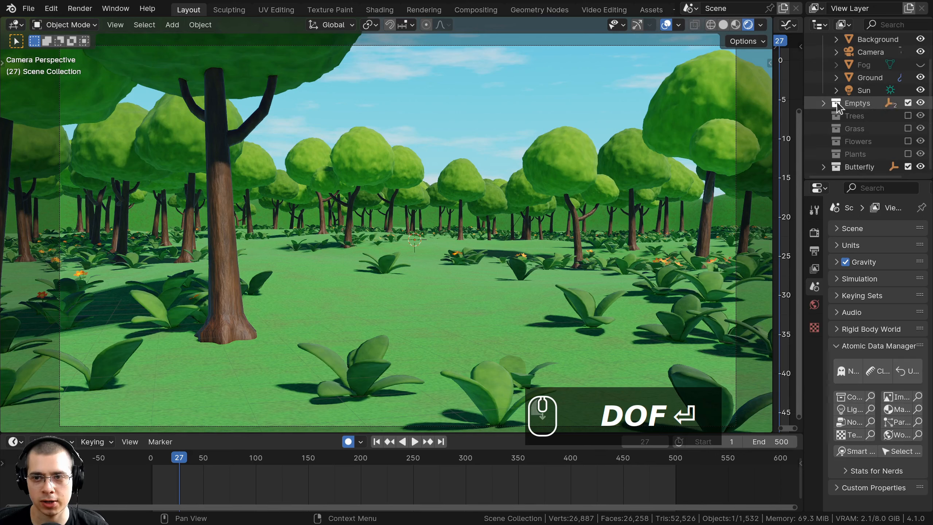
pyautogui.moveTo(866, 164); pyautogui.dragTo(855, 110)
pyautogui.scroll(2, 856, 107)
pyautogui.click(824, 54)
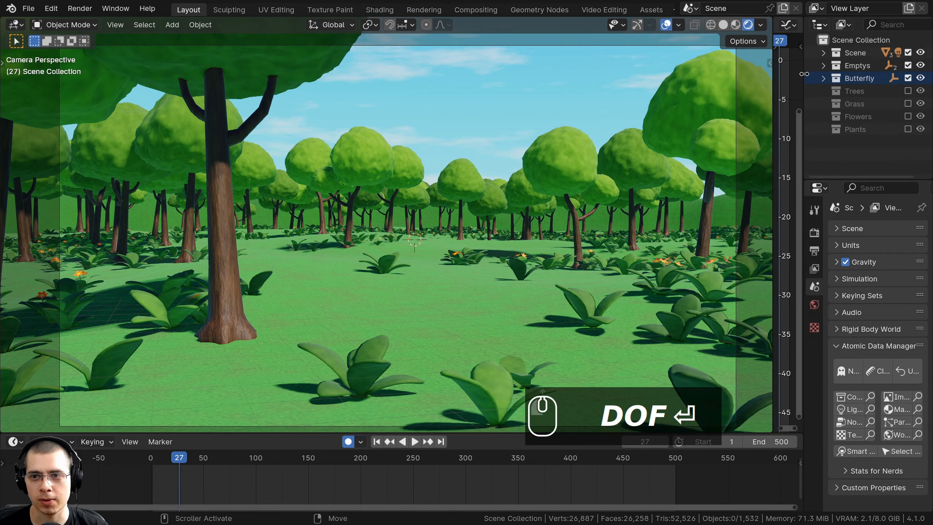
pyautogui.moveTo(803, 75); pyautogui.dragTo(795, 76)
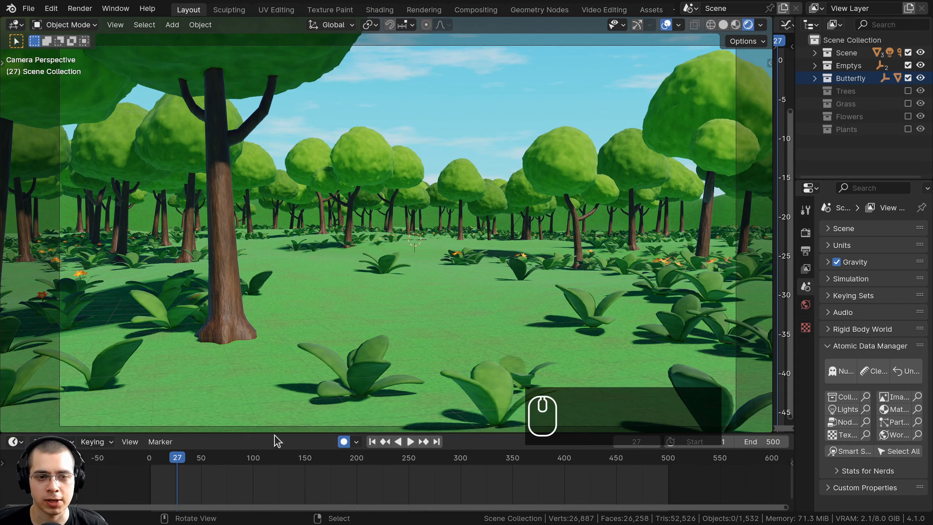
# Step: Expand the Scene and Emptys collections and select the DOF empty
pyautogui.click(844, 79)
pyautogui.click(848, 65)
pyautogui.click(847, 54)
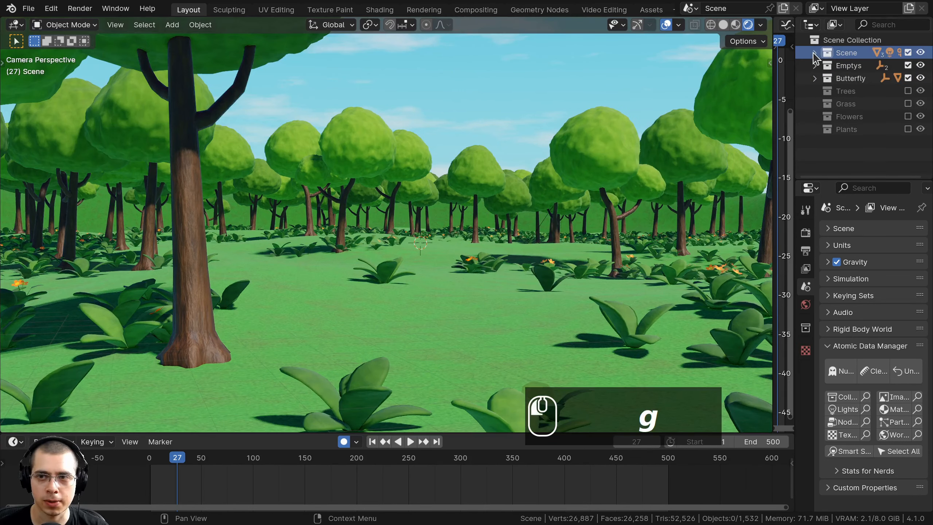
pyautogui.click(814, 54)
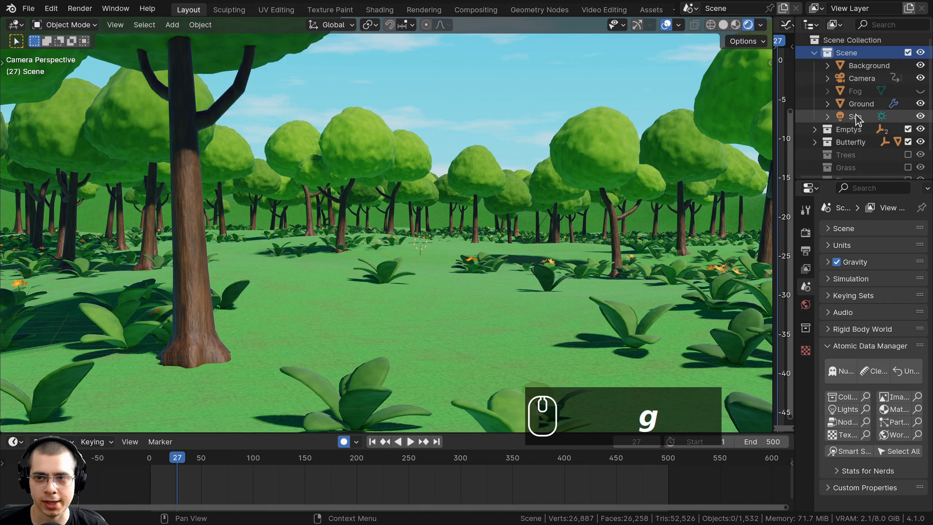
pyautogui.scroll(-2, 834, 136)
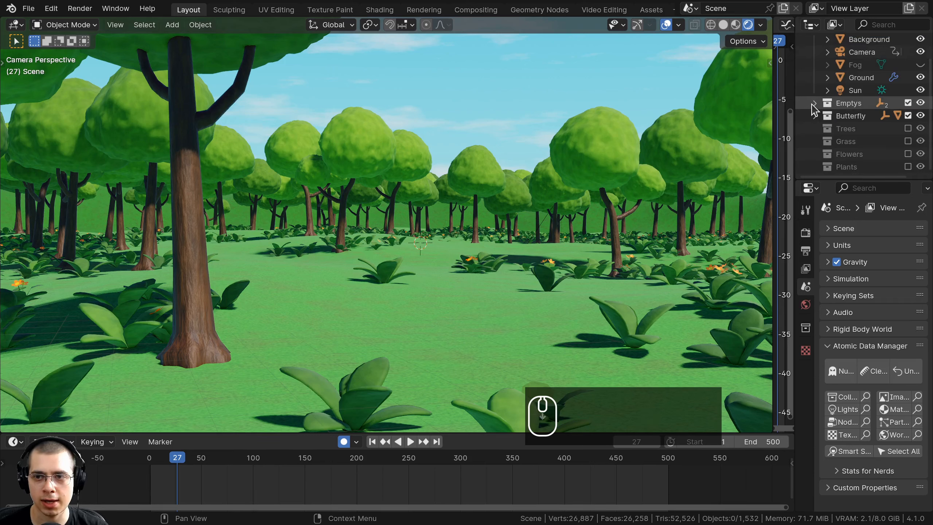
pyautogui.click(815, 103)
pyautogui.scroll(-2, 856, 100)
pyautogui.click(855, 90)
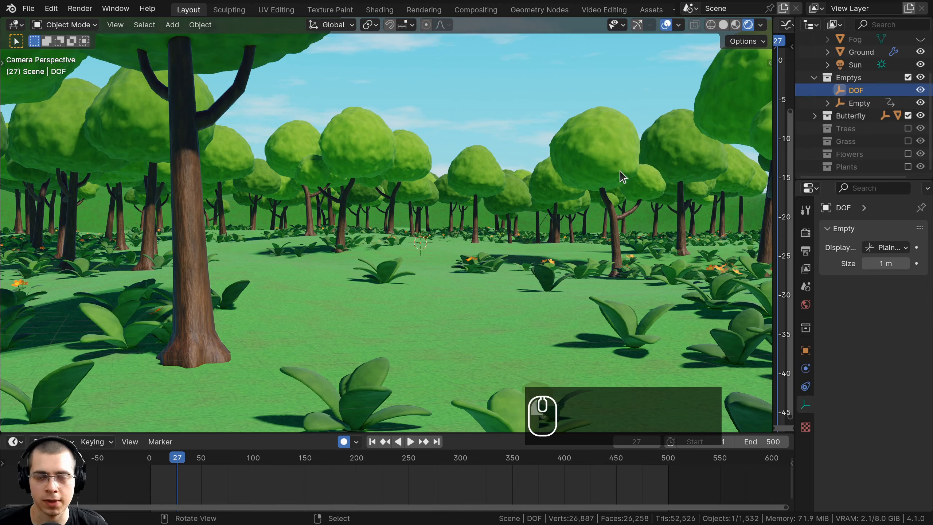
# Step: Move the DOF empty freely in the camera view, up into the sky area
pyautogui.press('g')
pyautogui.click(459, 147)
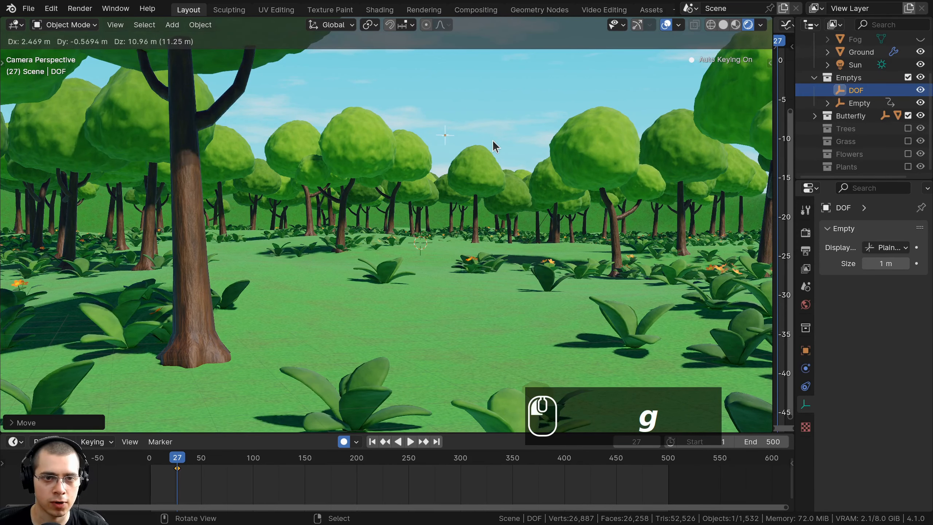
pyautogui.scroll(3, 471, 140)
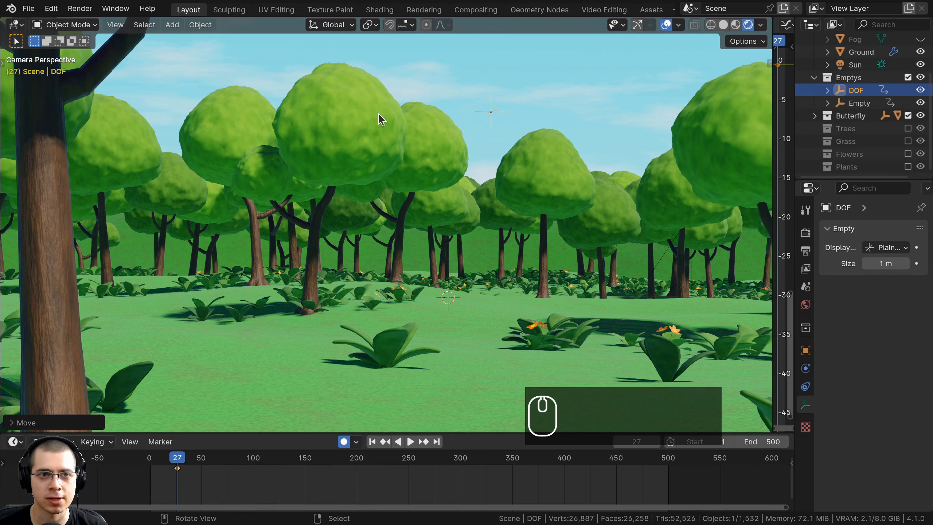
# Step: Turn on snapping and set the snap target to Face
pyautogui.click(390, 25)
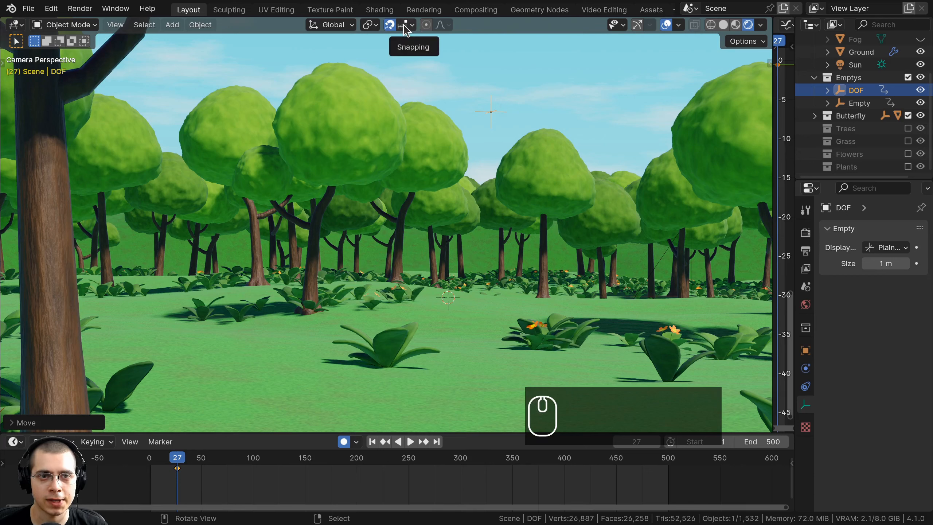
pyautogui.click(405, 25)
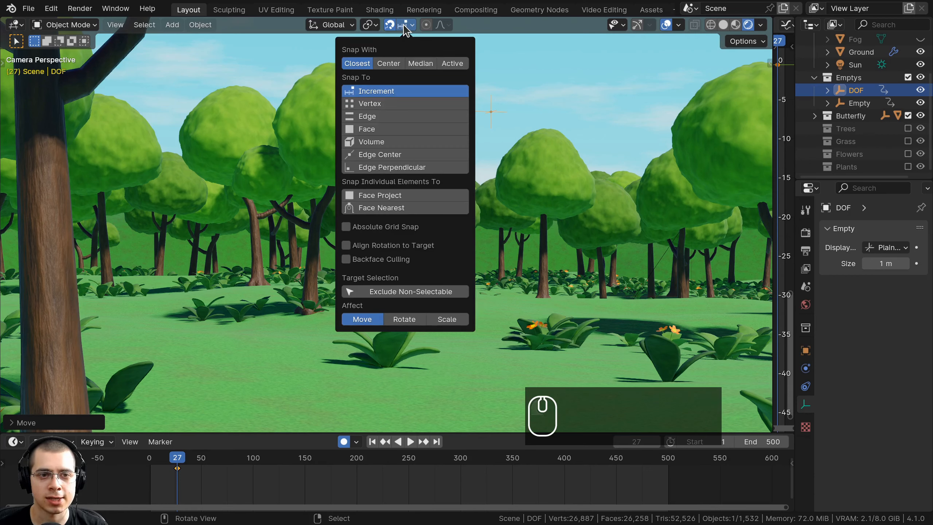
pyautogui.click(384, 129)
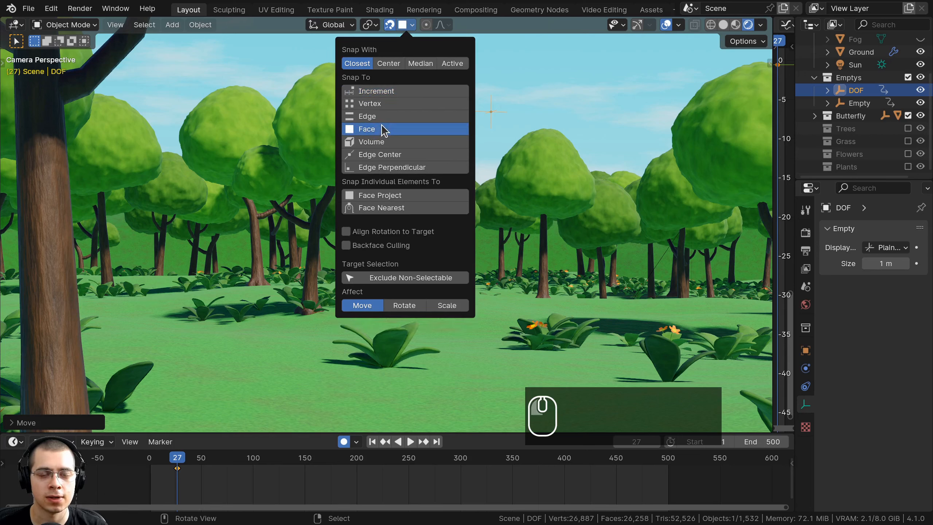
# Step: Snap the DOF empty onto the trunk of the large foreground tree, adjusting it to roughly mid-height on the trunk
pyautogui.press('g')
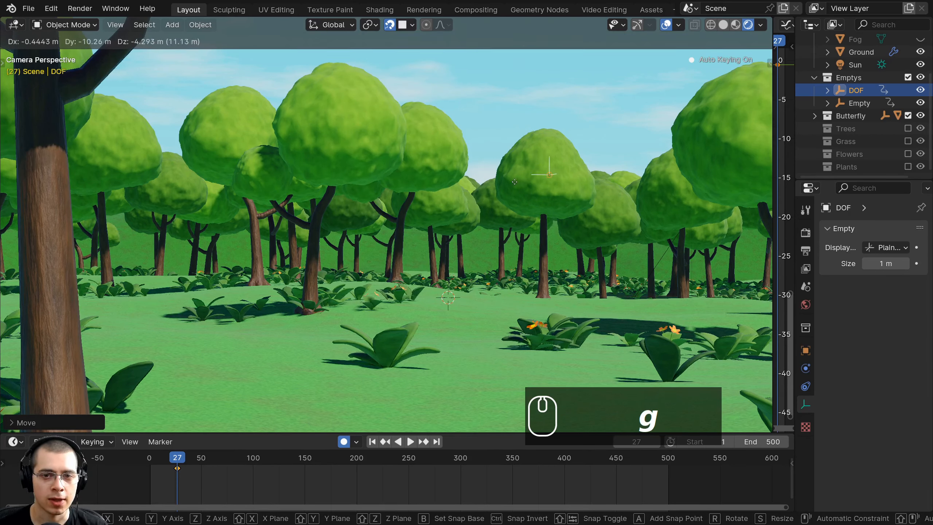
pyautogui.click(31, 204)
pyautogui.scroll(-2, 69, 250)
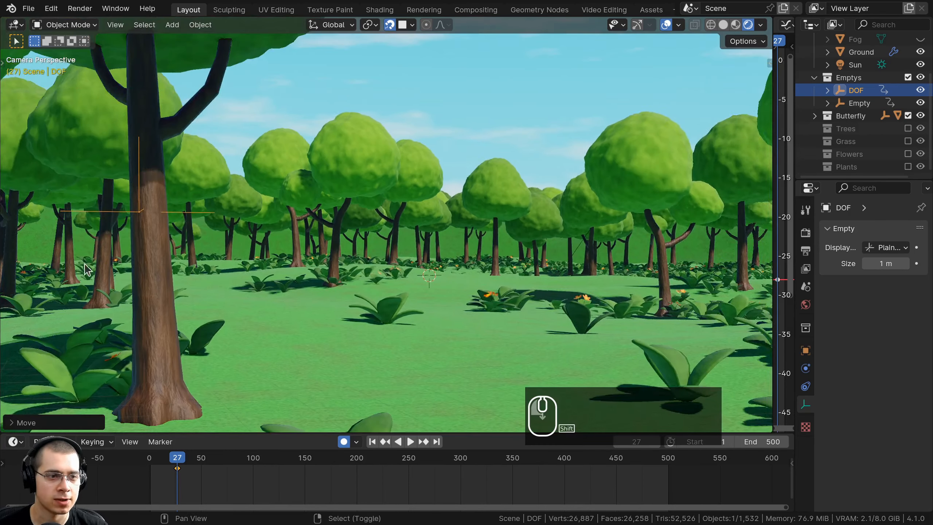
pyautogui.keyDown('shift'); pyautogui.moveTo(86, 271); pyautogui.dragTo(197, 177, button='middle'); pyautogui.keyUp('shift')
pyautogui.press('g')
pyautogui.click(236, 278)
pyautogui.press('g')
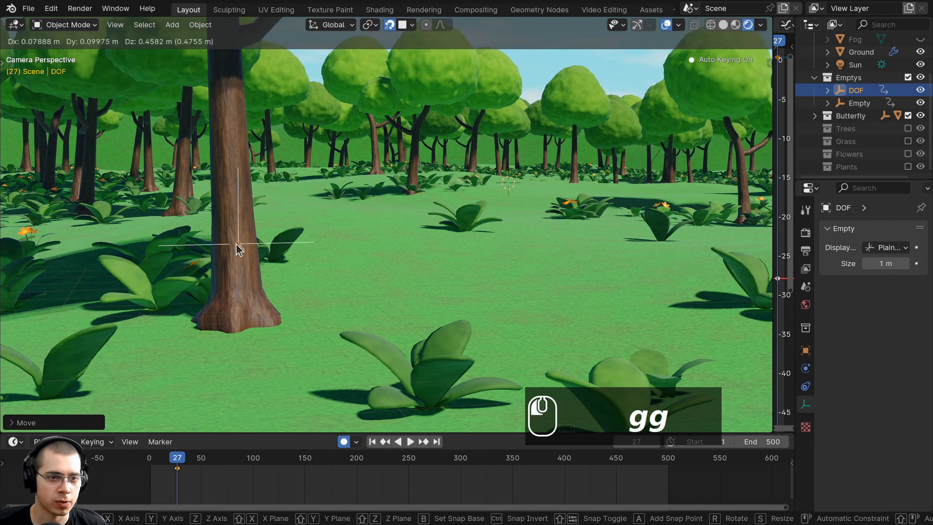
pyautogui.click(240, 247)
pyautogui.scroll(-2, 242, 255)
pyautogui.press('g')
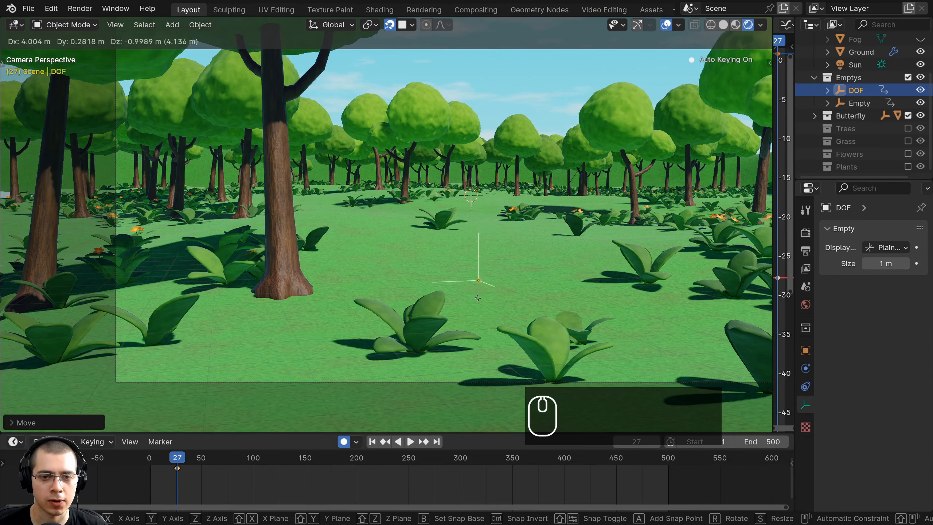
pyautogui.click(280, 171)
pyautogui.keyDown('shift'); pyautogui.moveTo(279, 171); pyautogui.dragTo(367, 227, button='middle'); pyautogui.keyUp('shift')
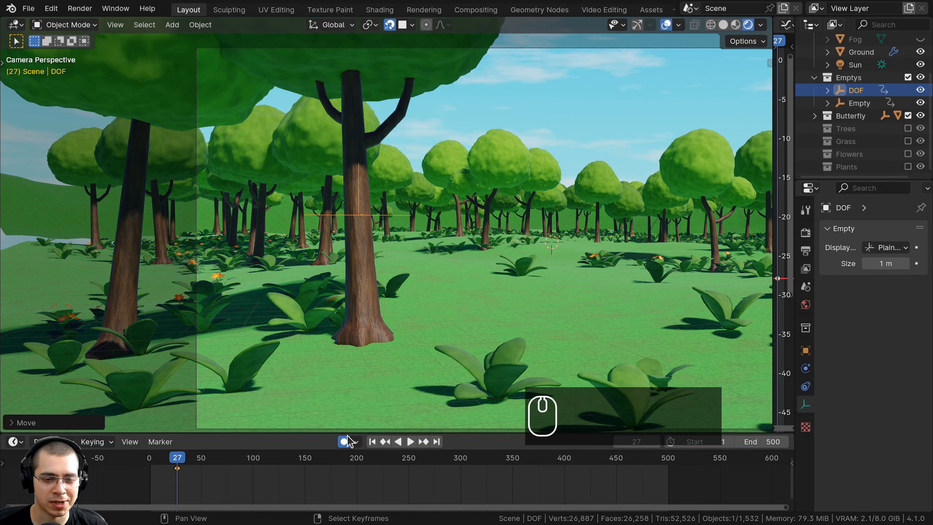
# Step: Delete the DOF empty's keyframe at frame 27
pyautogui.press('x')
pyautogui.click(177, 475)
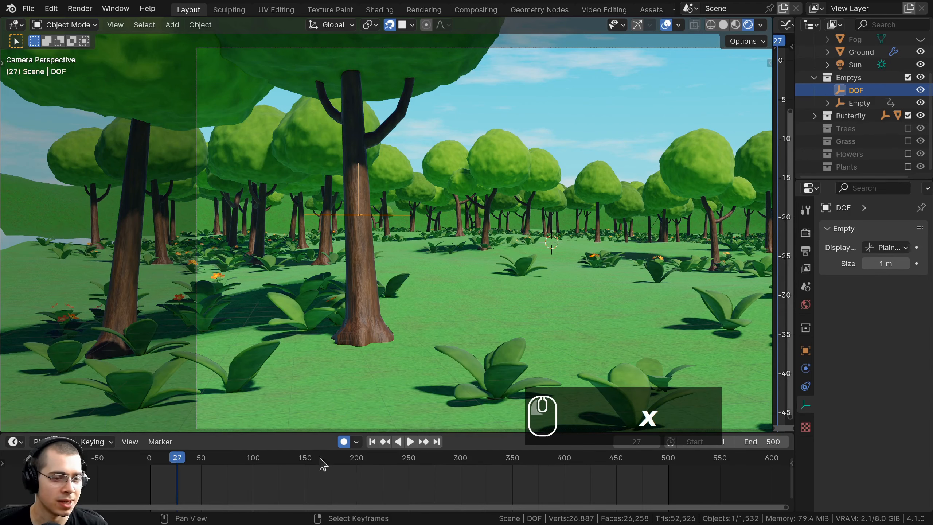
# Step: Select the camera, enable its Depth of Field and pick the DOF empty as the focus object
pyautogui.moveTo(774, 242); pyautogui.dragTo(720, 241)
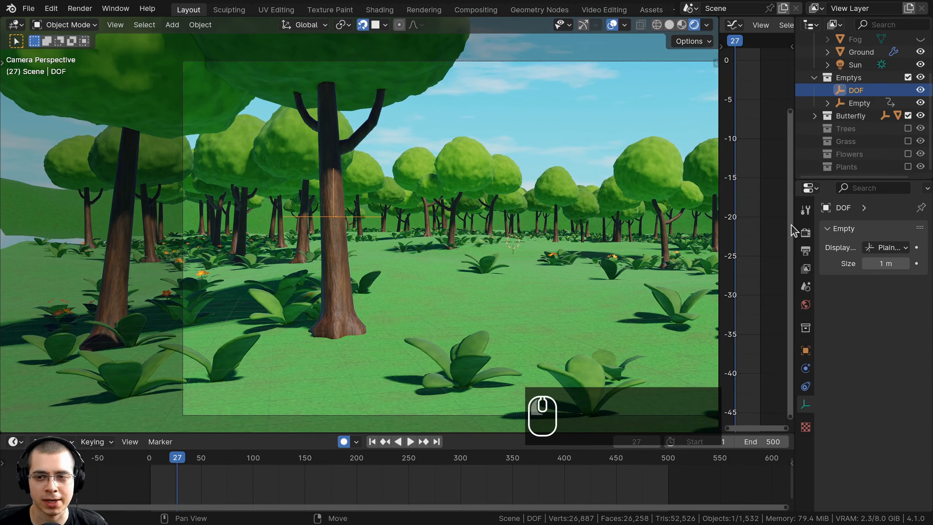
pyautogui.moveTo(795, 222); pyautogui.dragTo(773, 222)
pyautogui.click(624, 62)
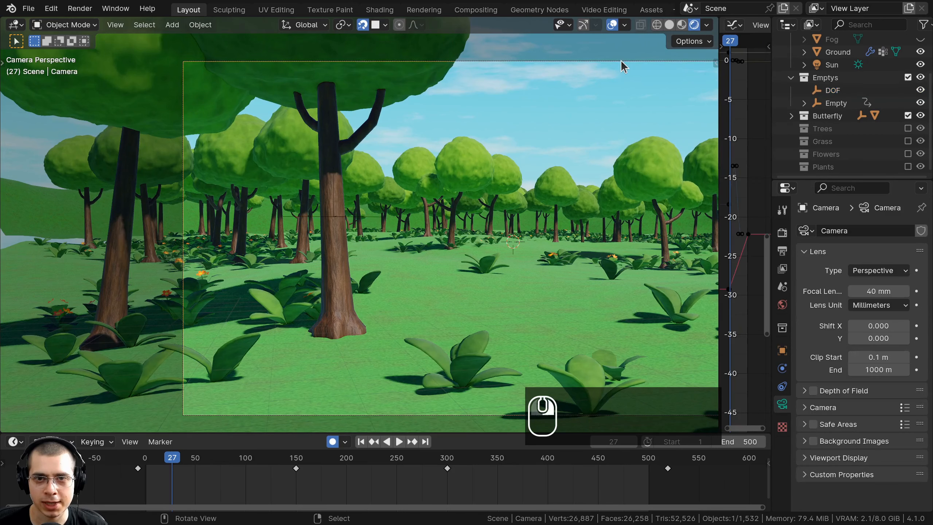
pyautogui.click(813, 391)
pyautogui.click(805, 391)
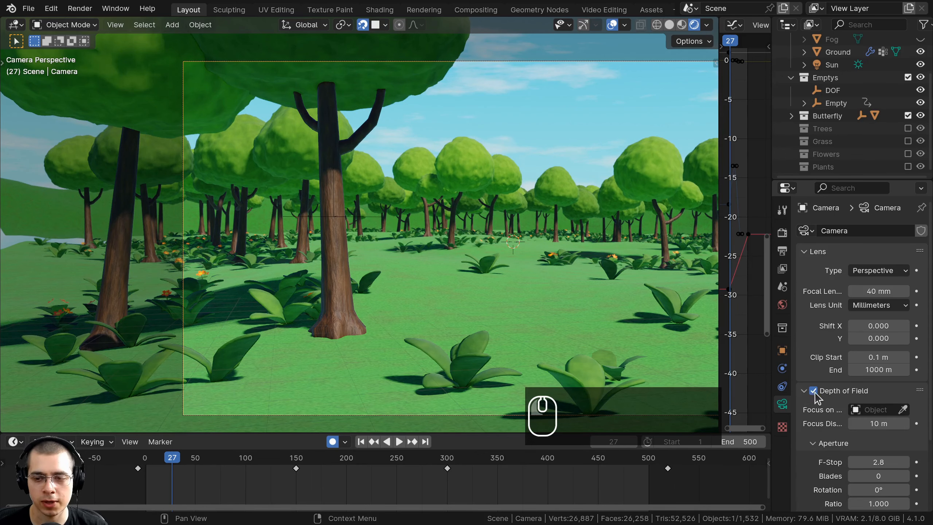
pyautogui.scroll(-5, 858, 386)
pyautogui.click(904, 330)
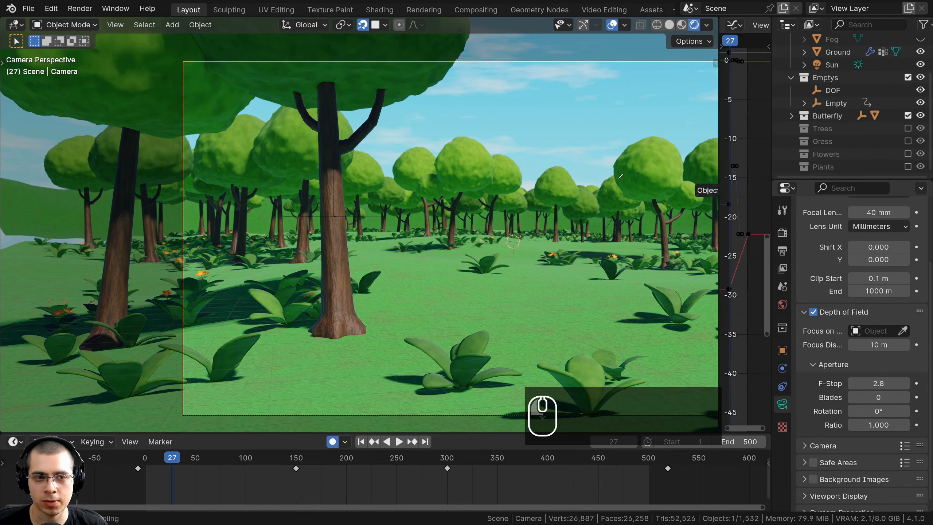
pyautogui.click(336, 214)
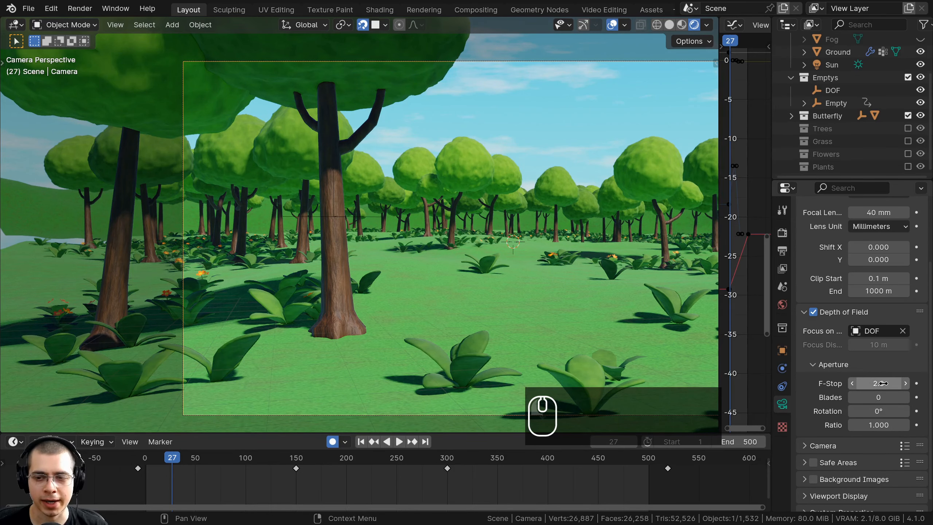
# Step: Lower the camera's F-Stop to 0.1 for a strong background blur
pyautogui.moveTo(881, 383); pyautogui.dragTo(834, 379)
pyautogui.keyDown('shift'); pyautogui.moveTo(475, 221); pyautogui.dragTo(409, 210, button='middle'); pyautogui.keyUp('shift')
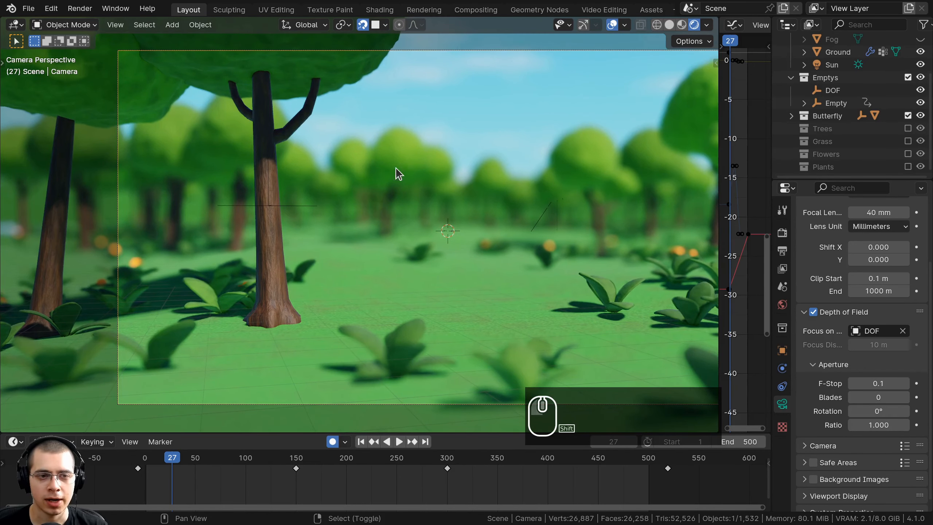
pyautogui.keyDown('shift'); pyautogui.moveTo(358, 177); pyautogui.dragTo(342, 177, button='middle'); pyautogui.keyUp('shift')
# Step: Select the DOF empty and shift it slightly up along the foreground tree's trunk
pyautogui.click(257, 207)
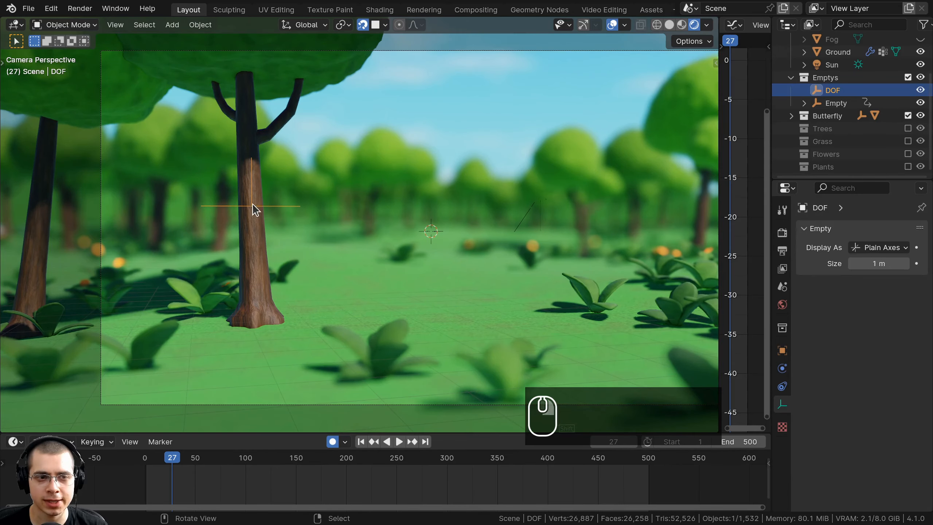
pyautogui.press('g')
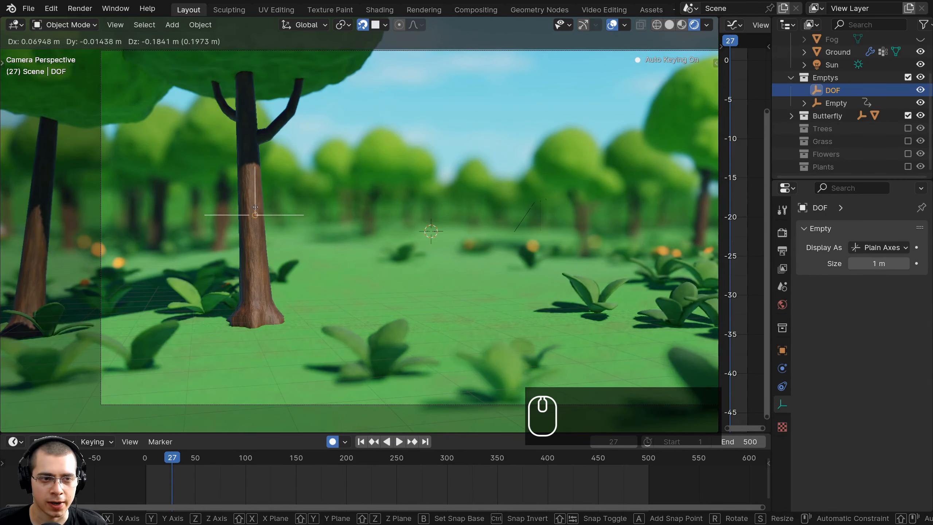
pyautogui.click(254, 194)
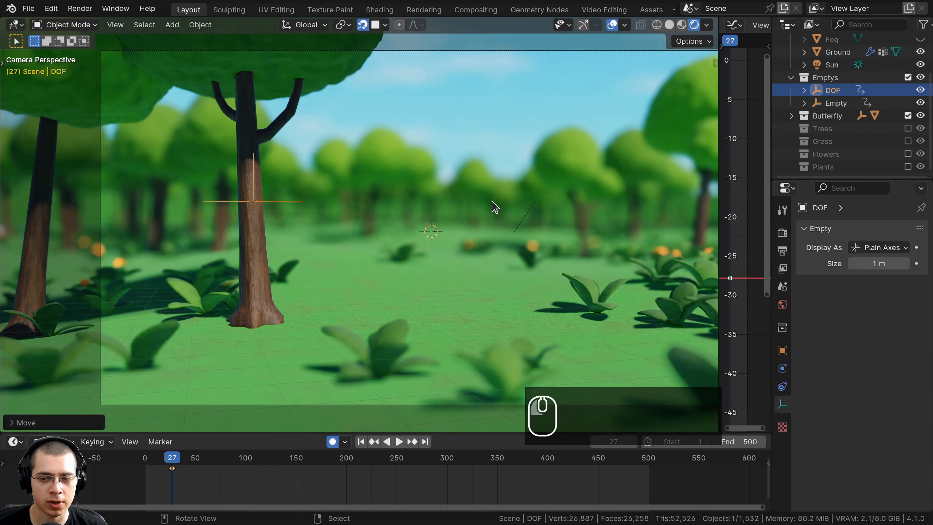
# Step: Select the camera and set its depth of field F-Stop to 1
pyautogui.click(366, 51)
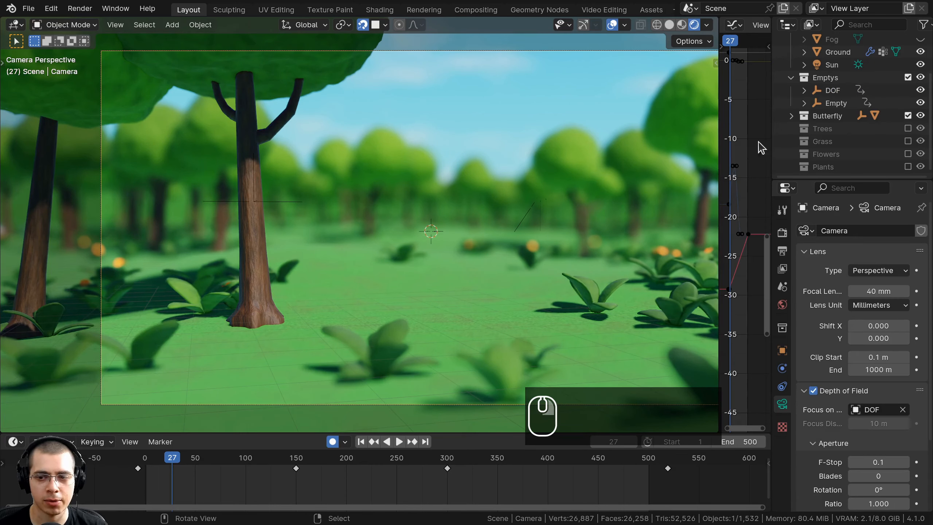
pyautogui.click(880, 462)
pyautogui.write('1')
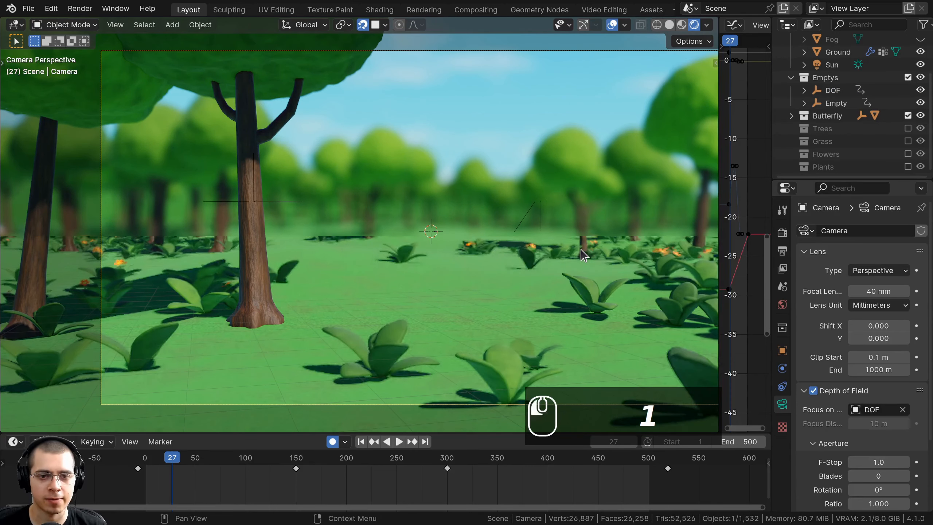
# Step: Select the DOF empty and move it onto the crown of a distant tree at frame 27
pyautogui.click(283, 207)
pyautogui.press('g')
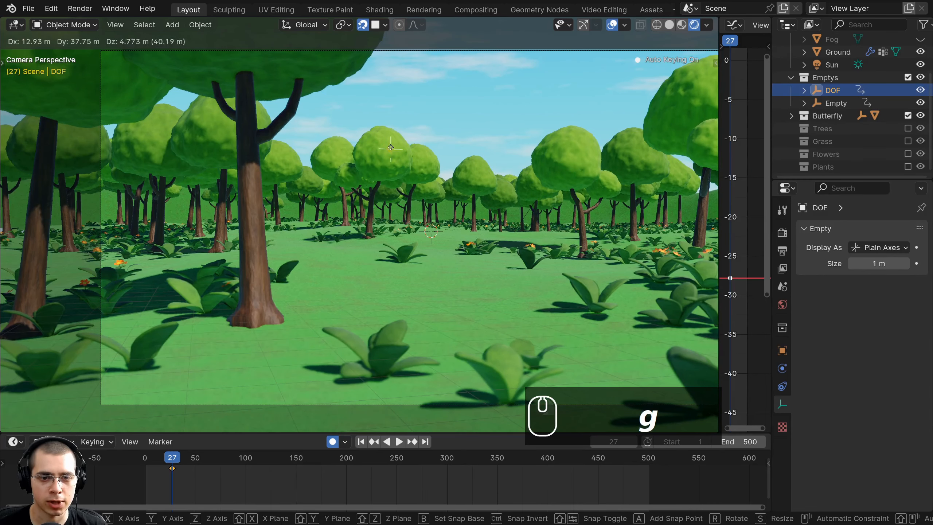
pyautogui.click(391, 146)
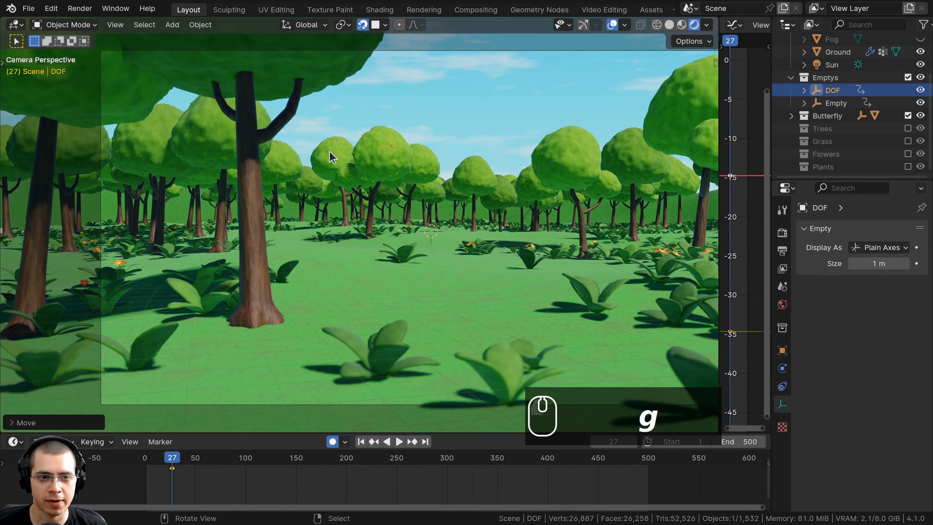
pyautogui.keyDown('shift'); pyautogui.moveTo(445, 271); pyautogui.dragTo(417, 181, button='middle'); pyautogui.keyUp('shift')
pyautogui.scroll(4, 470, 282)
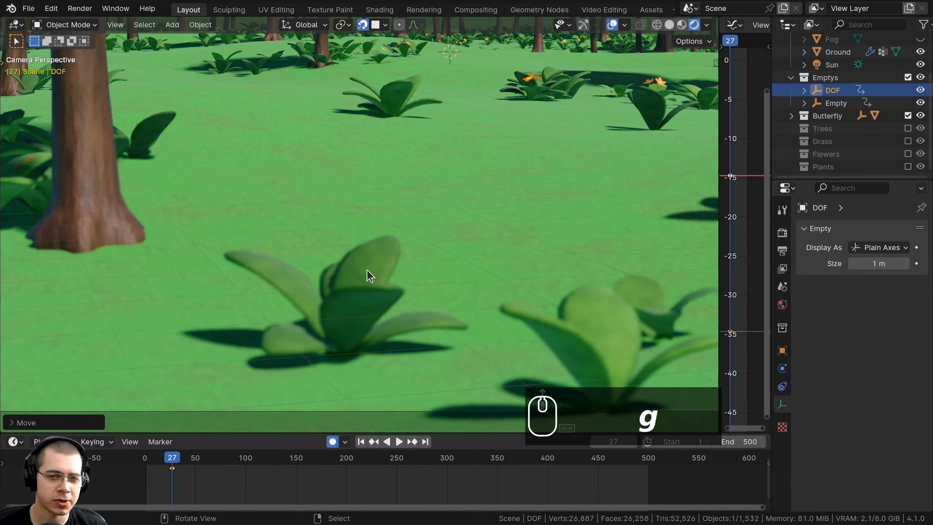
pyautogui.scroll(-6, 370, 276)
# Step: Move the DOF empty onto the open grass behind the foreground tree at frame 27
pyautogui.press('g')
pyautogui.press('g')
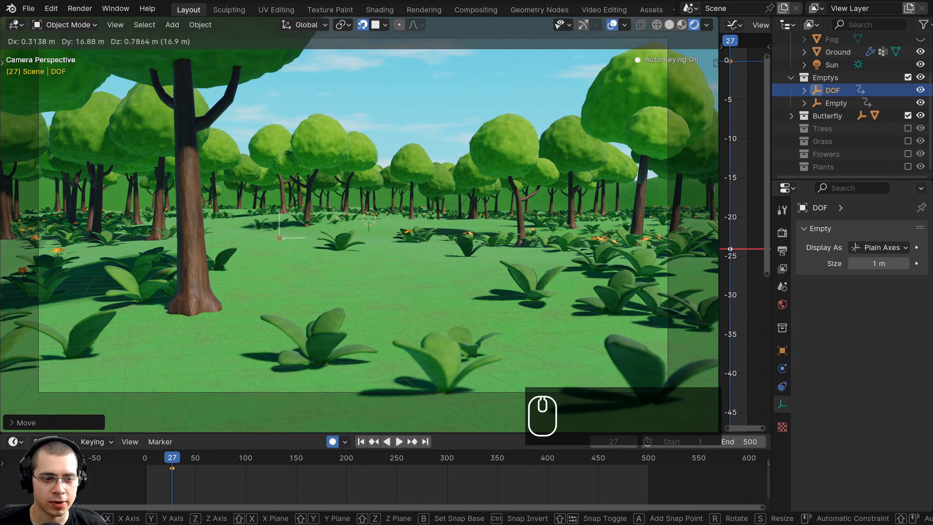
pyautogui.click(279, 238)
# Step: Shift the DOF empty's keyframe to the start of the animation, around frame 0, and set the current frame to 0
pyautogui.moveTo(184, 451); pyautogui.dragTo(428, 450, button='middle')
pyautogui.scroll(5, 429, 448)
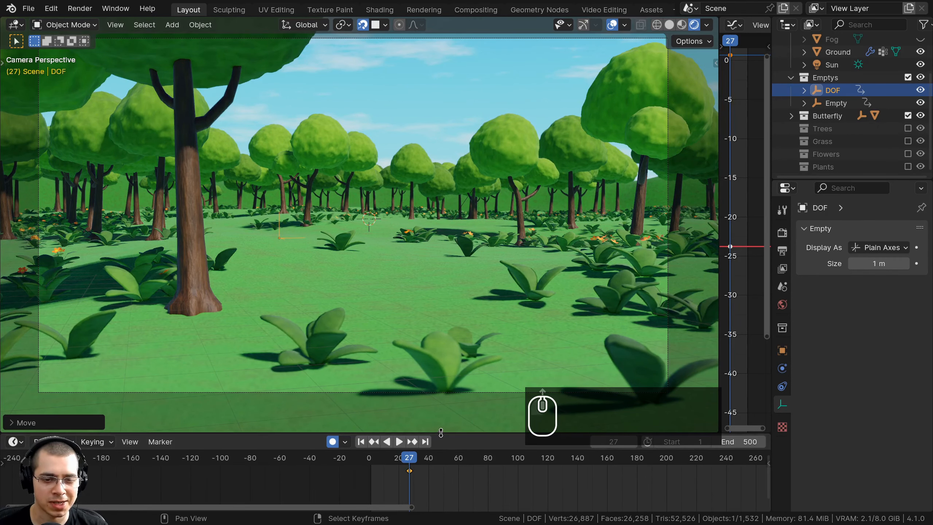
pyautogui.moveTo(441, 433); pyautogui.dragTo(440, 421)
pyautogui.moveTo(411, 472); pyautogui.dragTo(372, 472, button='middle')
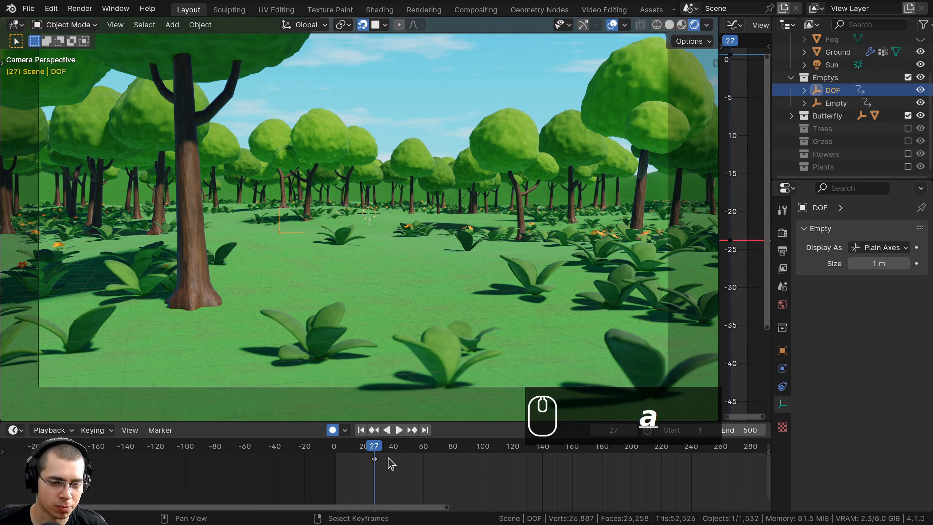
pyautogui.press('a')
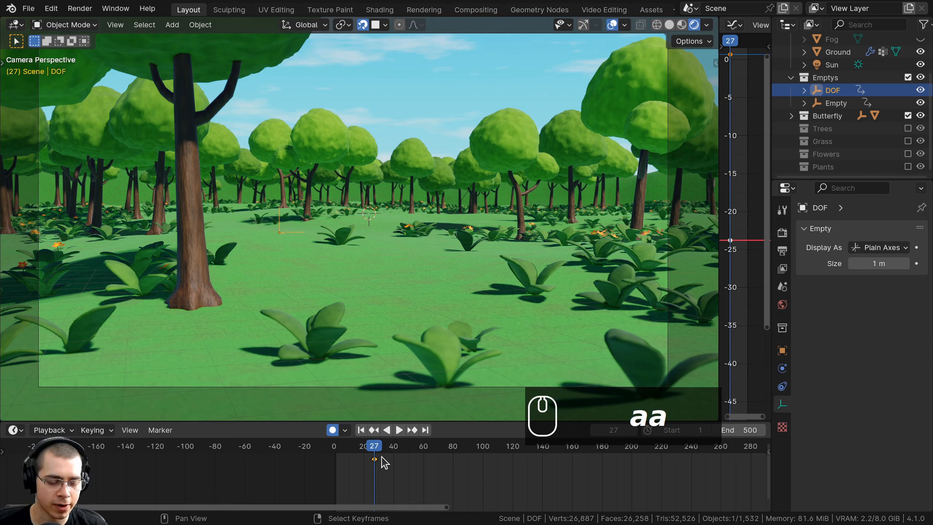
pyautogui.press('g')
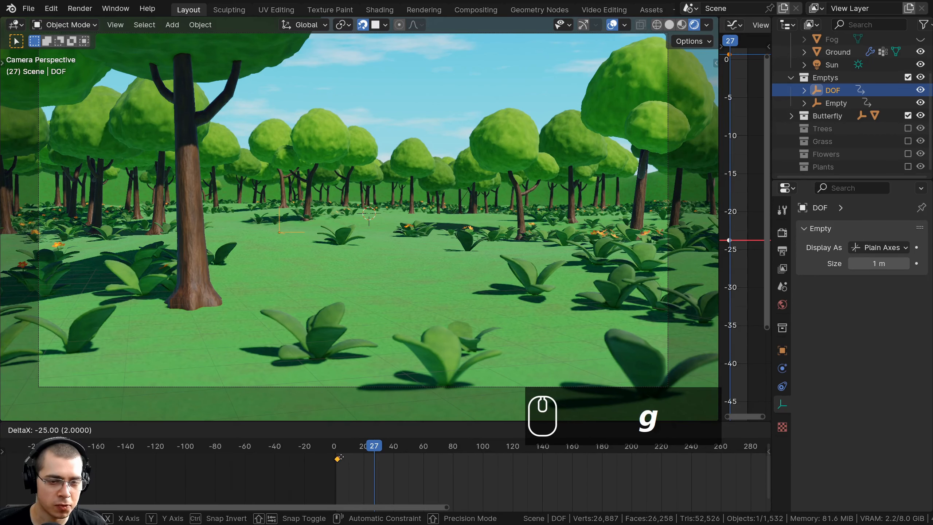
pyautogui.click(335, 456)
pyautogui.click(327, 456)
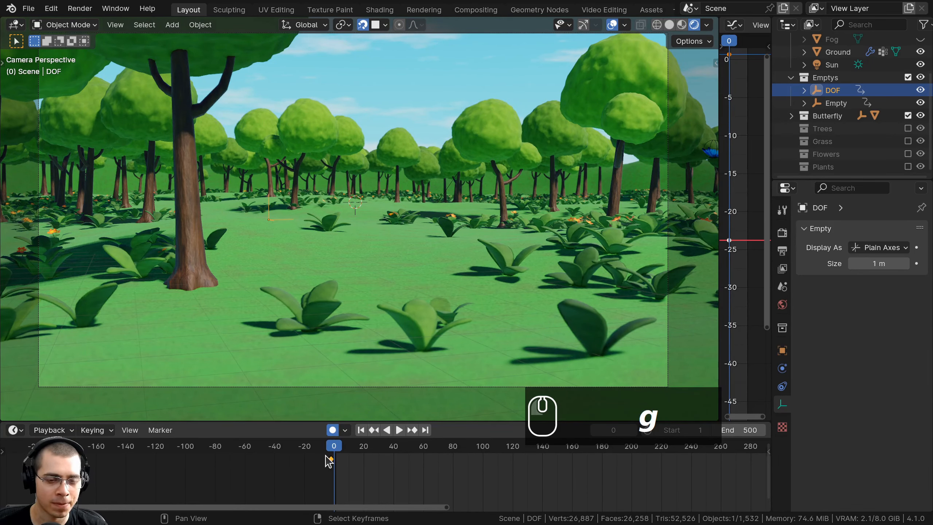
# Step: Play the animation up to frame 116 and nudge the DOF empty slightly on the grass to key its position
pyautogui.press('space')
pyautogui.scroll(-3, 333, 452)
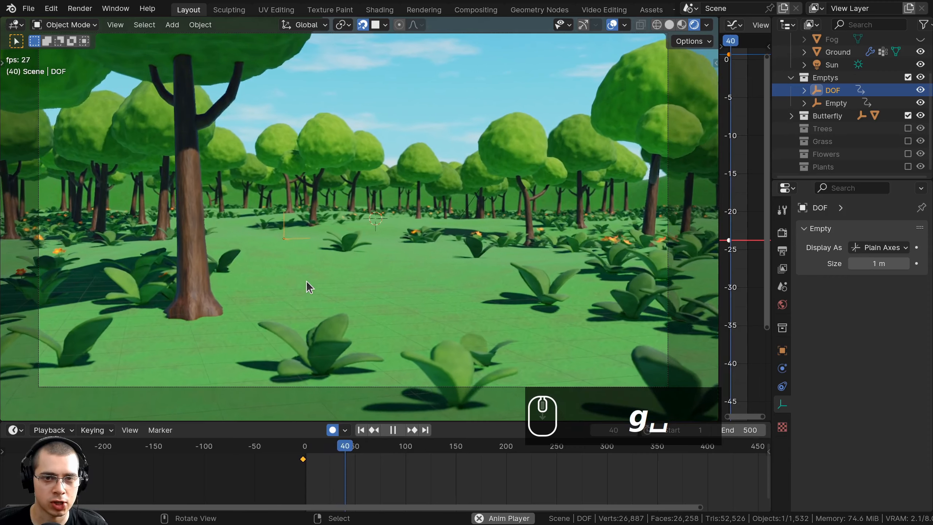
pyautogui.press('space')
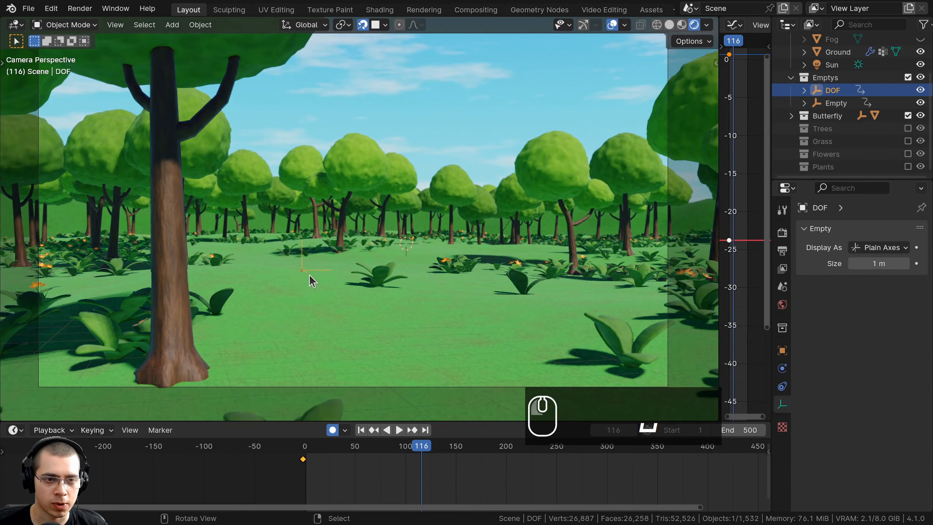
pyautogui.press('g')
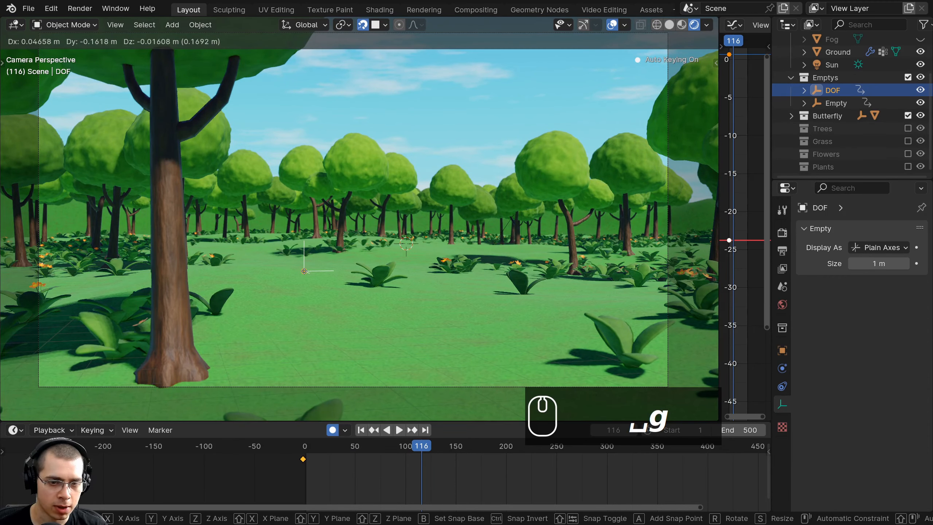
pyautogui.click(304, 271)
# Step: At frame 151, move the DOF empty onto the crown of the distant tree near the middle of the shot
pyautogui.moveTo(404, 448); pyautogui.dragTo(457, 460)
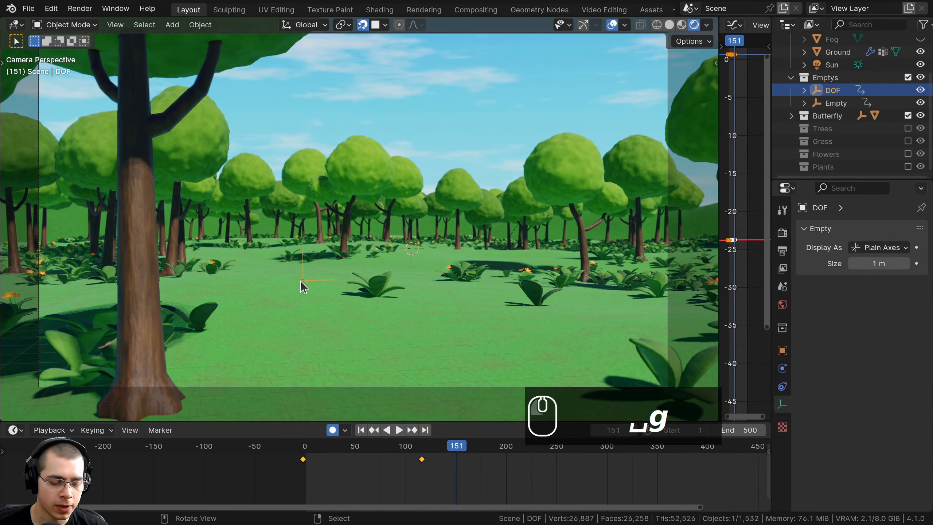
pyautogui.press('g')
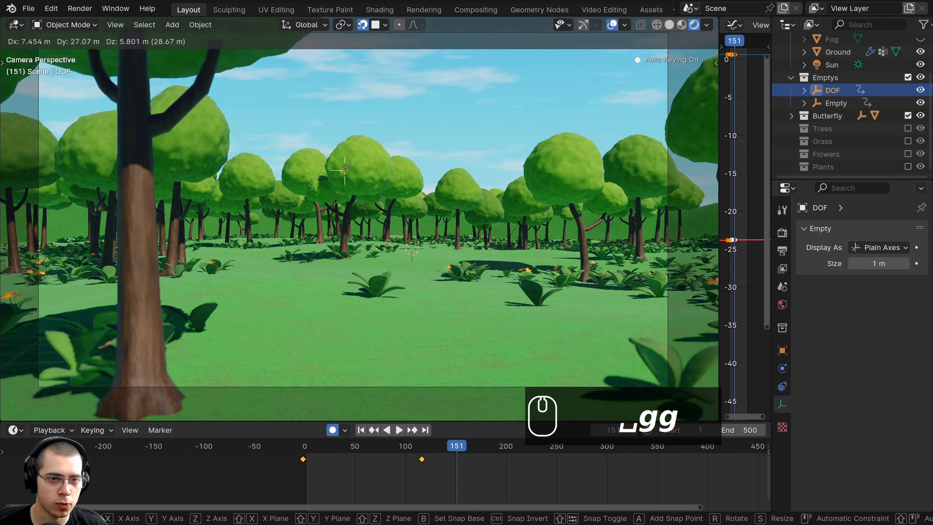
pyautogui.click(357, 167)
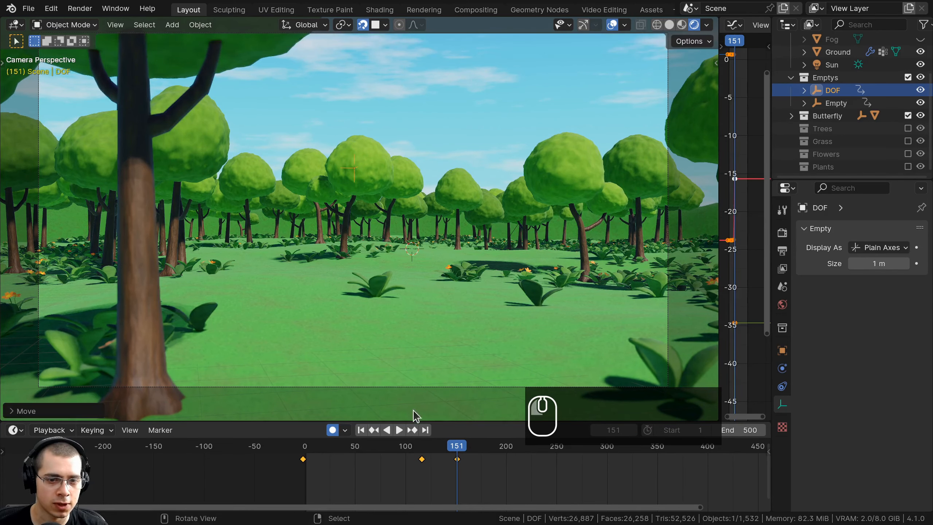
# Step: Play the animation back from the beginning to check the focus shift toward the distant tree
pyautogui.moveTo(444, 461); pyautogui.dragTo(320, 462)
pyautogui.press('space')
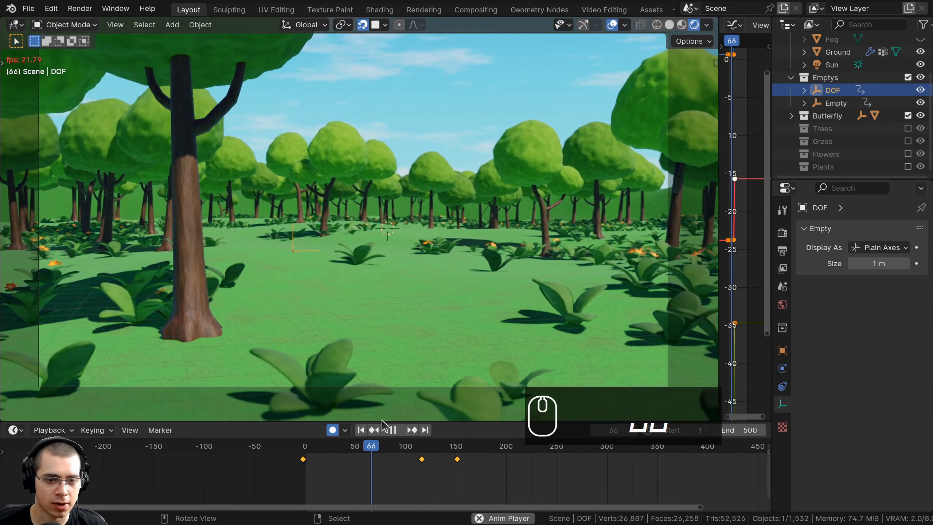
pyautogui.scroll(-3, 322, 456)
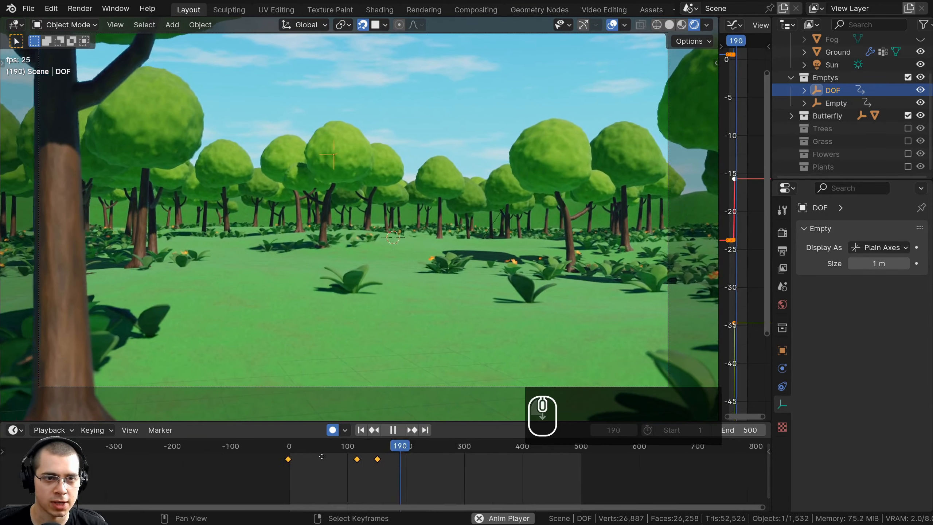
pyautogui.moveTo(321, 456); pyautogui.dragTo(233, 452, button='middle')
pyautogui.moveTo(318, 464); pyautogui.dragTo(339, 473)
pyautogui.press('space')
pyautogui.press('space')
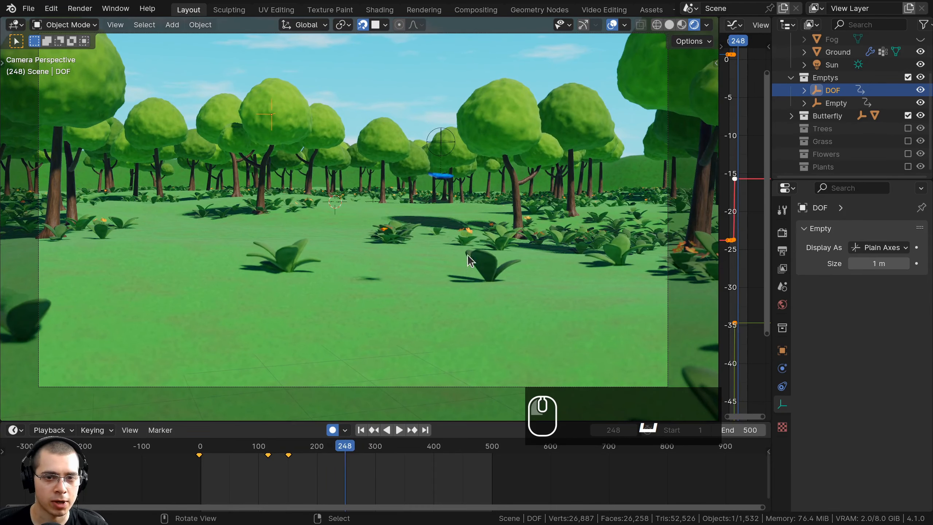
# Step: At frame 275, nudge the DOF empty on the distant tree's crown to key a hold position
pyautogui.moveTo(351, 465)
pyautogui.mouseDown()
pyautogui.moveTo(381, 464)
pyautogui.moveTo(361, 463)
pyautogui.mouseUp()
pyautogui.press('space')
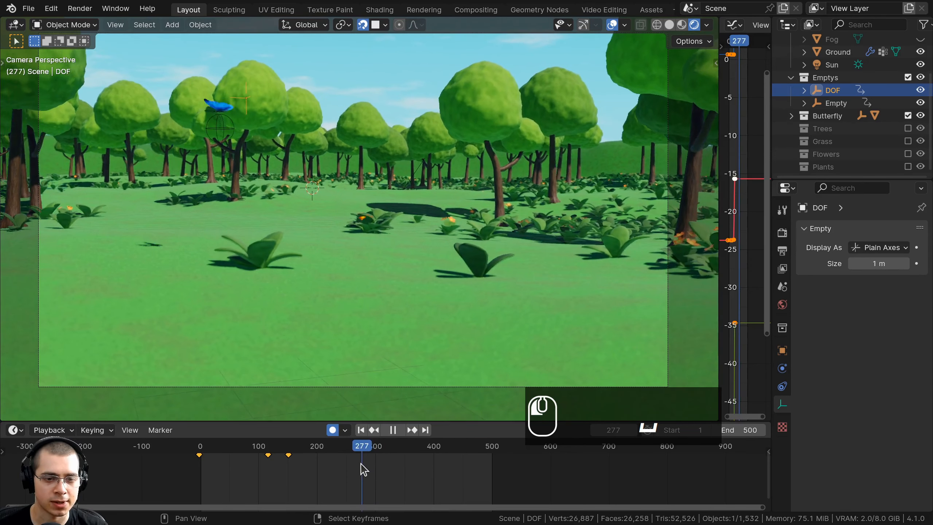
pyautogui.moveTo(312, 466); pyautogui.dragTo(320, 492, button='middle')
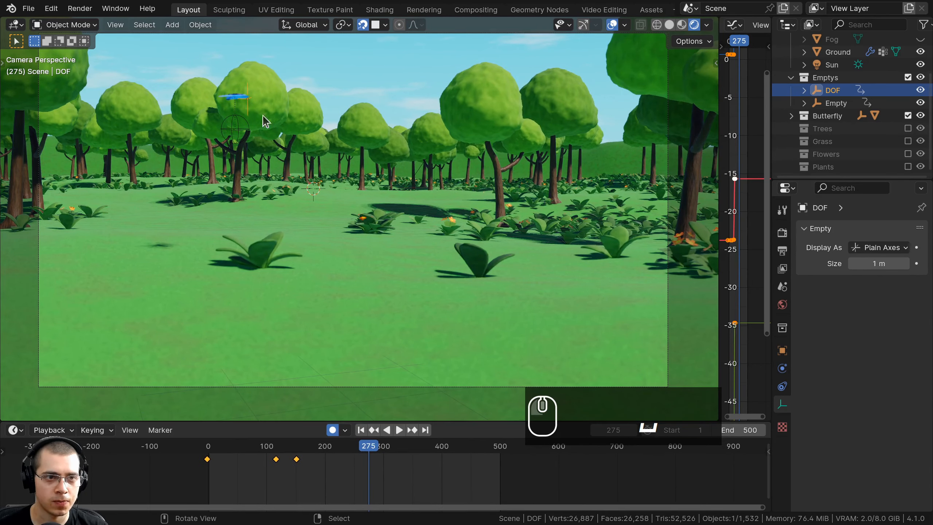
pyautogui.press('g')
pyautogui.click(260, 87)
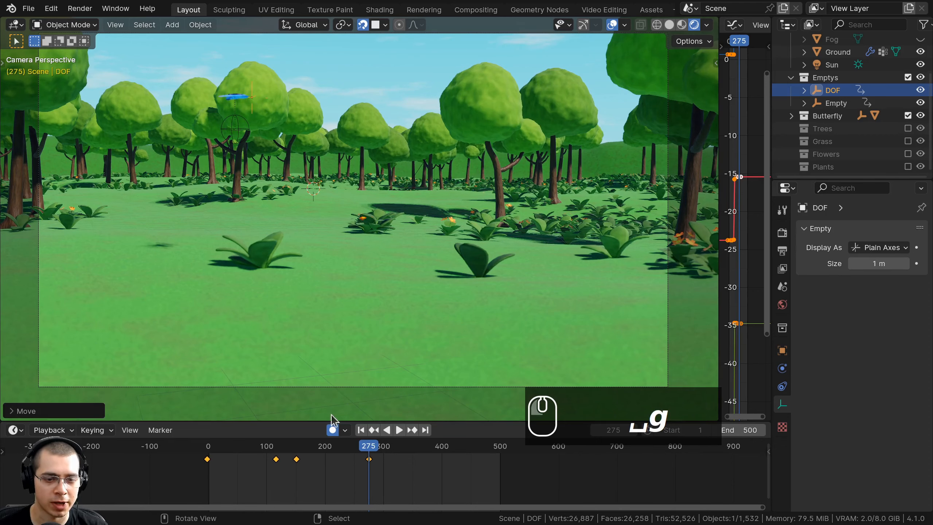
# Step: At frame 308, move the DOF empty down onto the grass beside the nearby leafy plant
pyautogui.moveTo(334, 457); pyautogui.dragTo(371, 462)
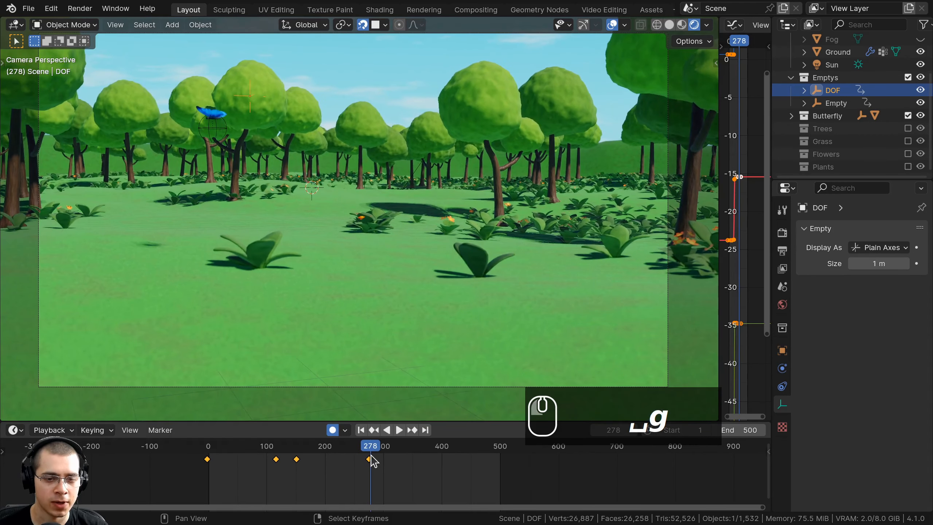
pyautogui.scroll(2, 374, 462)
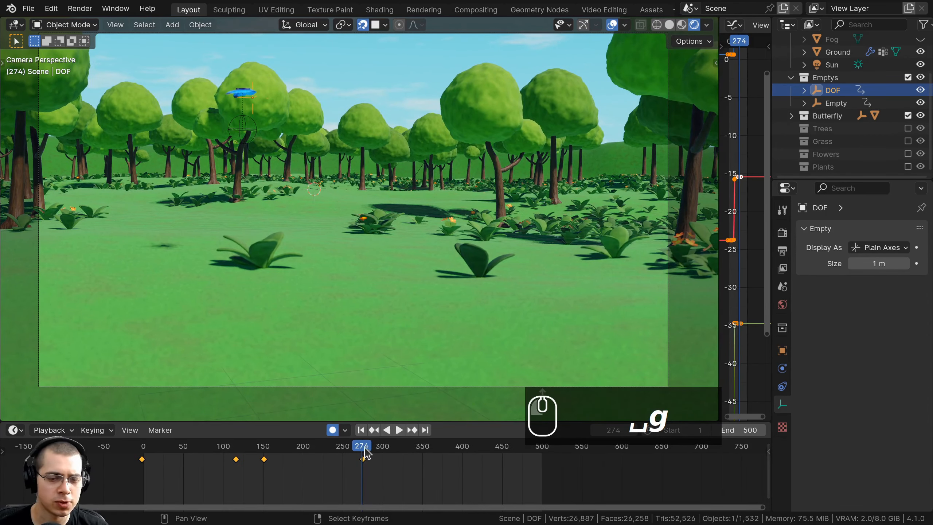
pyautogui.moveTo(363, 449); pyautogui.dragTo(389, 446)
pyautogui.press('g')
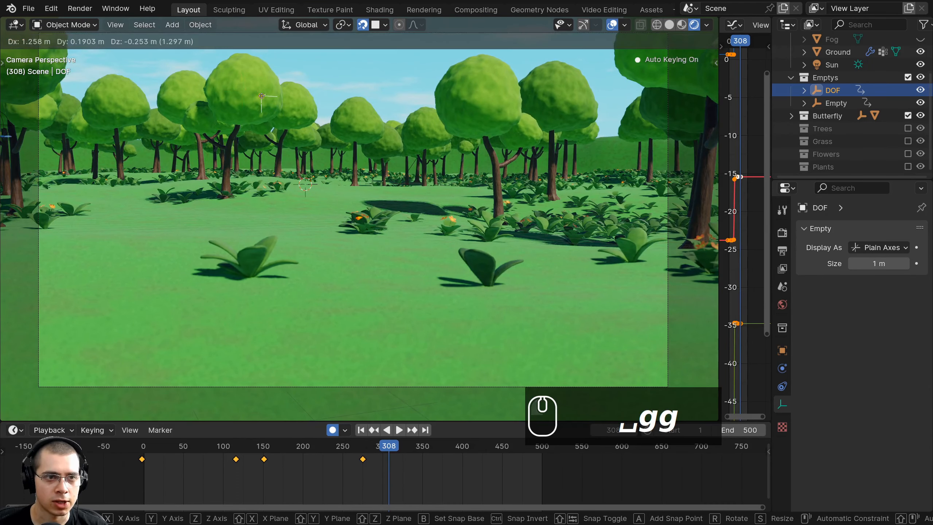
pyautogui.click(455, 274)
# Step: At frame 395, move the DOF empty farther back onto the ground by the small orange-flowered plant
pyautogui.moveTo(381, 476); pyautogui.dragTo(459, 454)
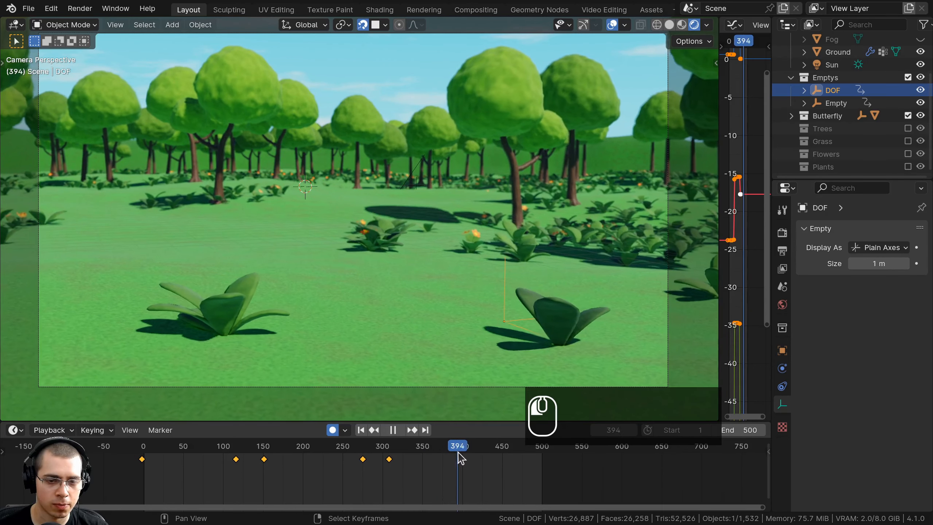
pyautogui.press('g')
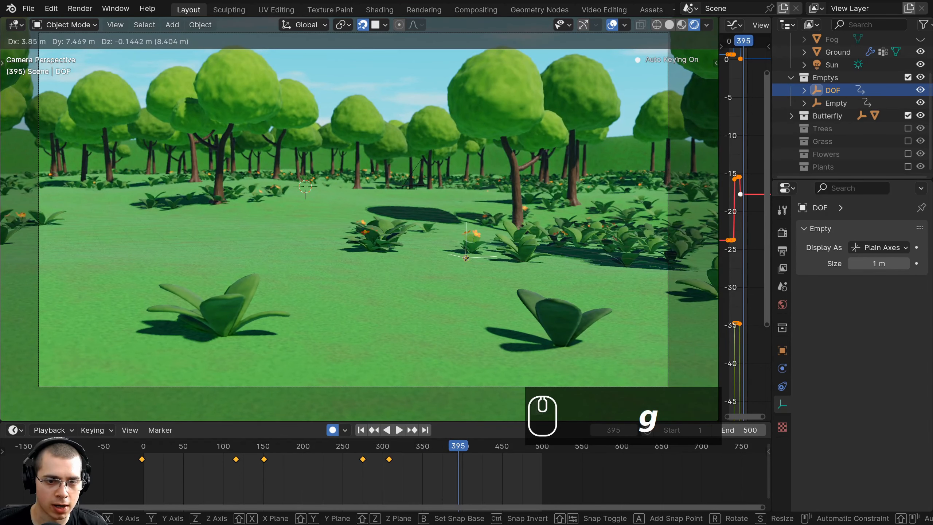
pyautogui.click(464, 253)
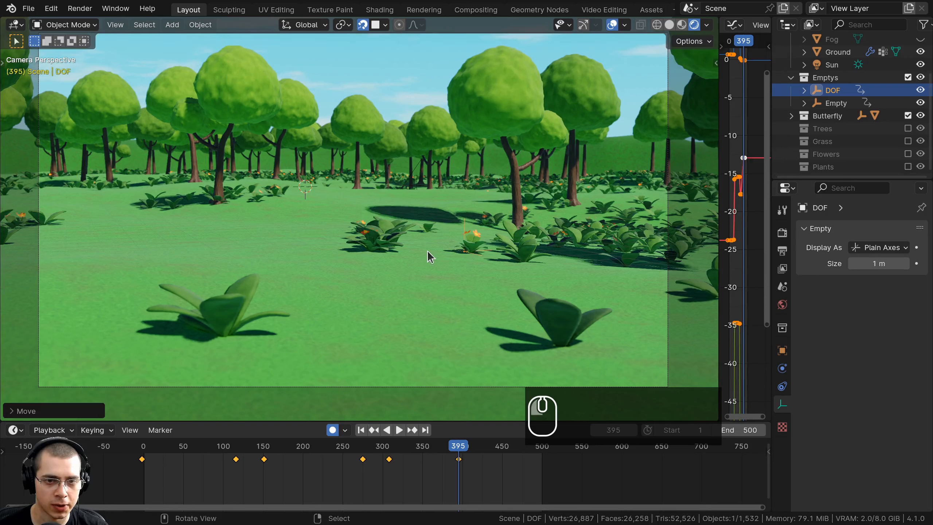
# Step: At frame 416, move the DOF empty onto the crown of a far background tree
pyautogui.moveTo(463, 451); pyautogui.dragTo(475, 452)
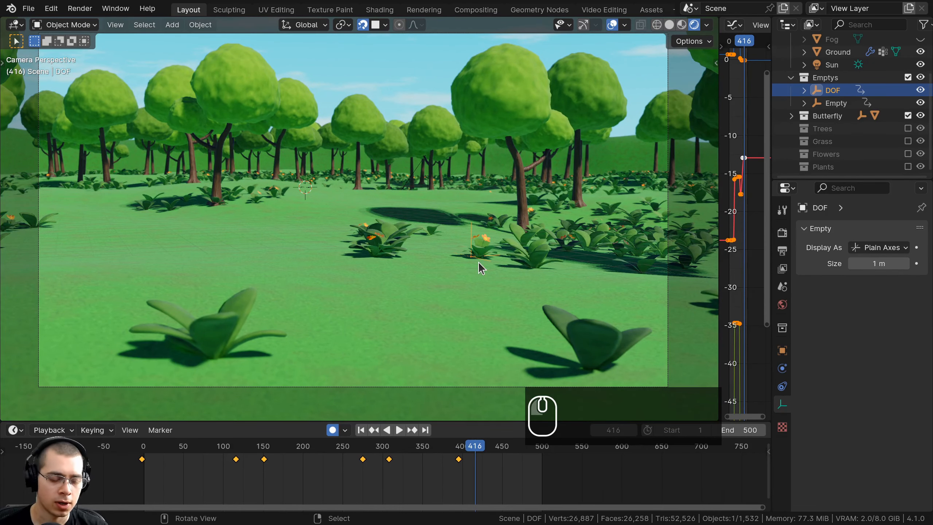
pyautogui.press('g')
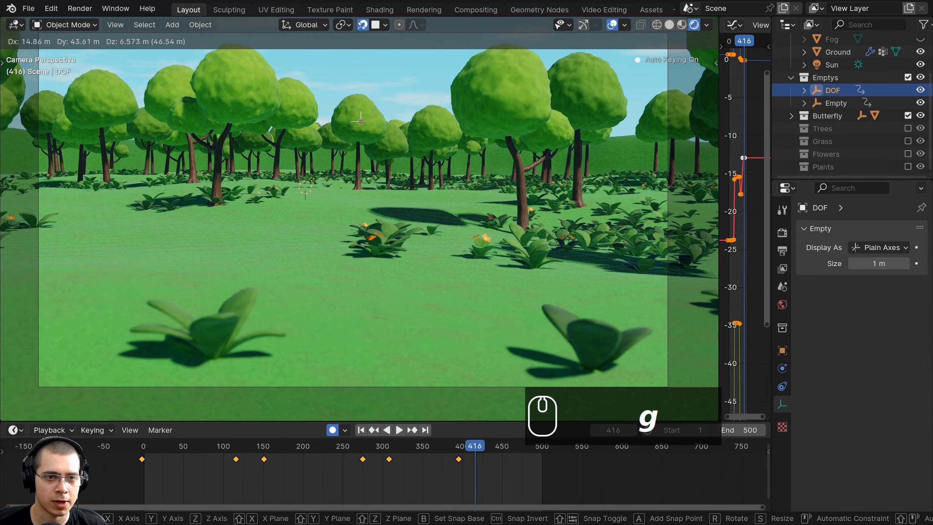
pyautogui.click(361, 121)
# Step: Play the whole animation from the start to review the keyed focus changes
pyautogui.scroll(-2, 362, 154)
pyautogui.scroll(-4, 476, 464)
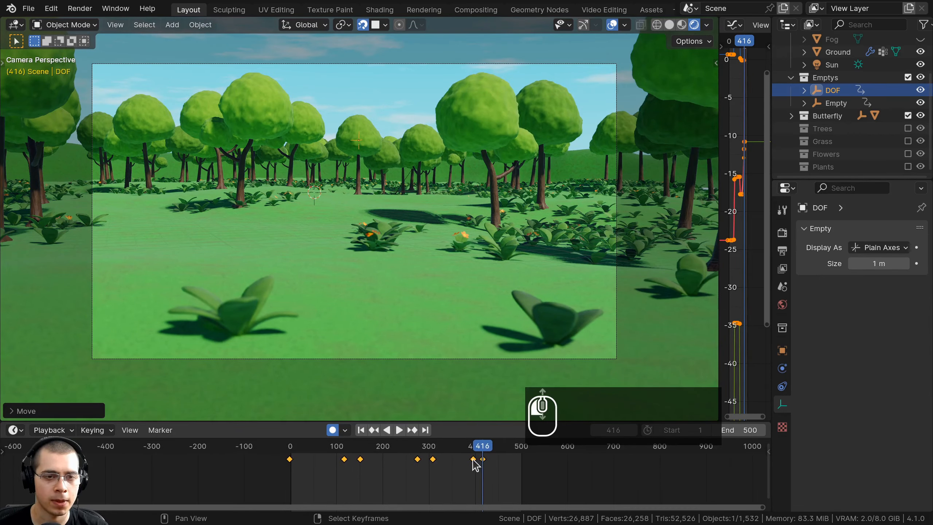
pyautogui.moveTo(475, 450); pyautogui.dragTo(290, 450)
pyautogui.press('space')
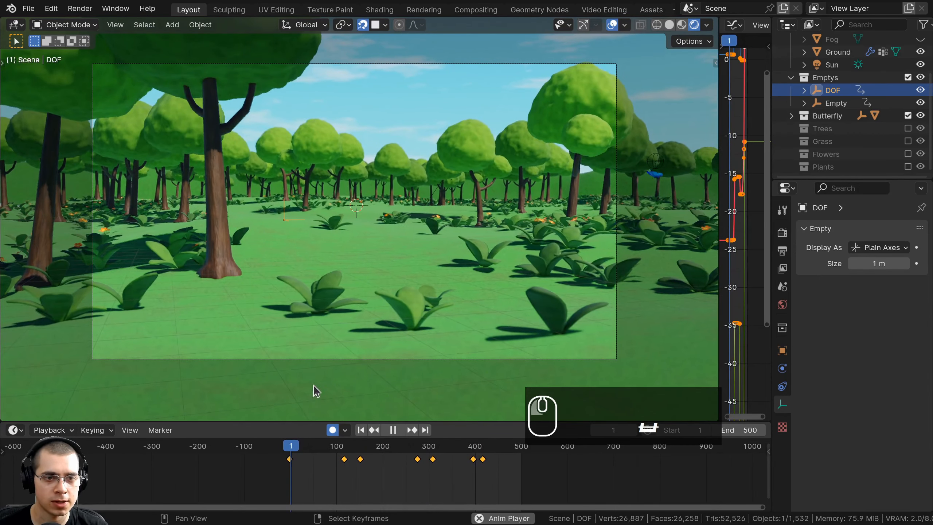
pyautogui.scroll(2, 316, 392)
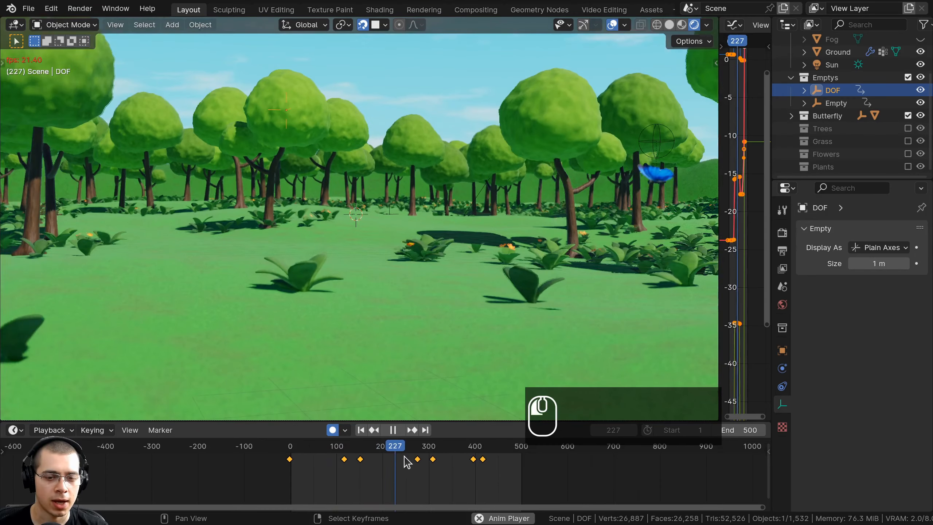
pyautogui.scroll(1, 455, 458)
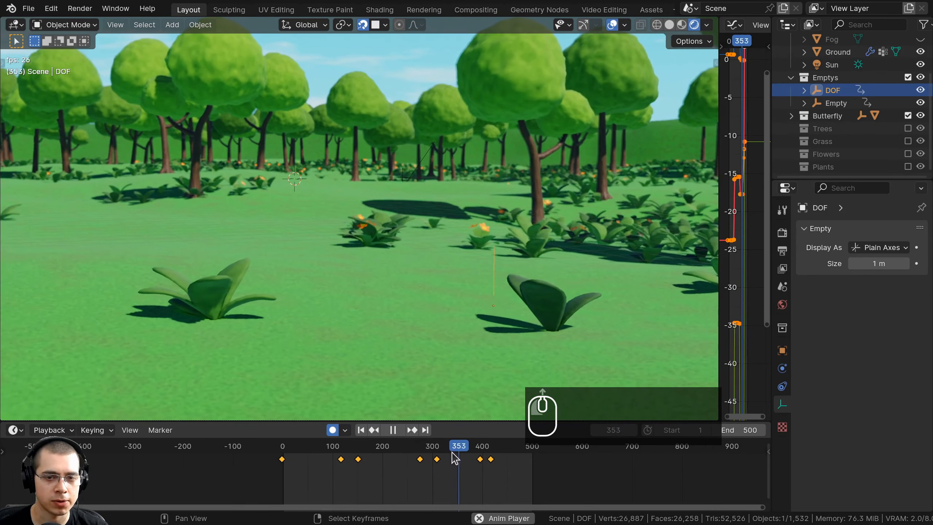
pyautogui.moveTo(454, 458); pyautogui.dragTo(297, 459)
pyautogui.press('space')
# Step: Shift the DOF empty's second and third keyframes earlier, to about frames 54 and 89
pyautogui.scroll(1, 332, 471)
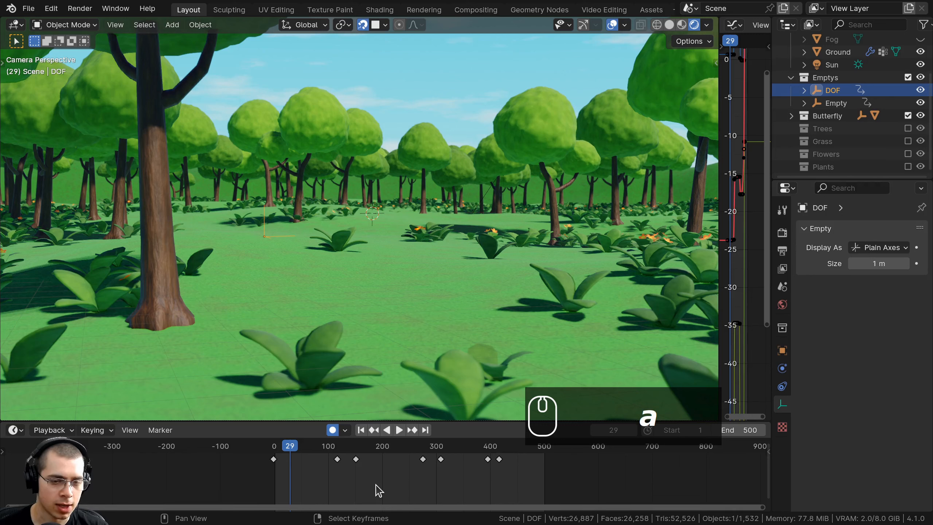
pyautogui.press('b')
pyautogui.moveTo(373, 481); pyautogui.dragTo(313, 450)
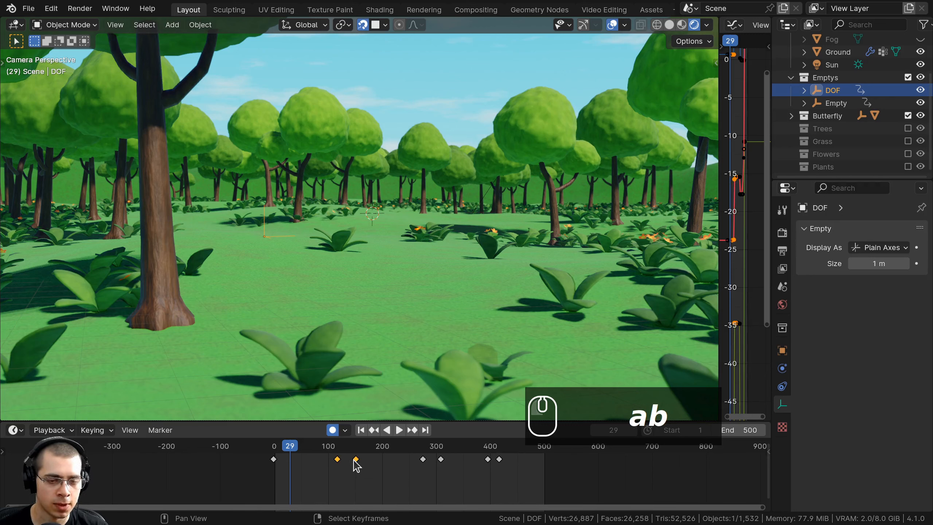
pyautogui.press('g')
pyautogui.press('space')
pyautogui.press('g')
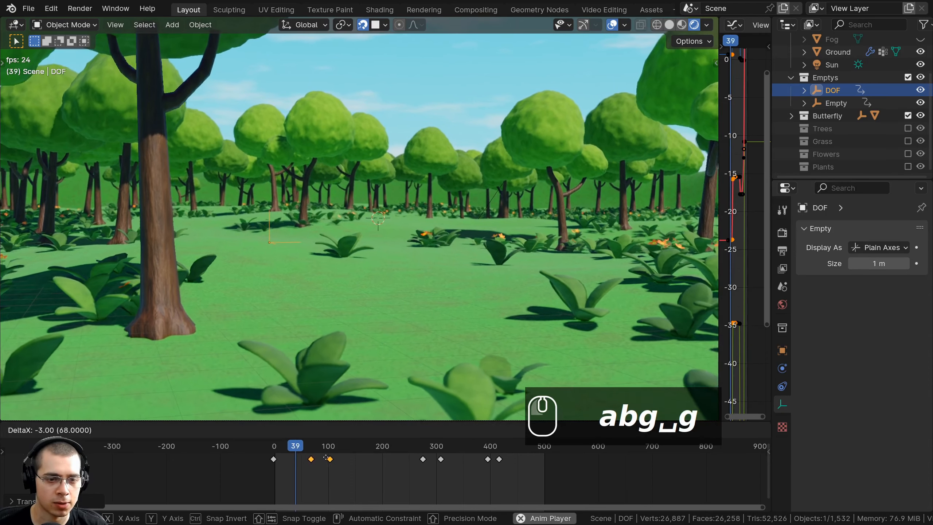
pyautogui.click(320, 458)
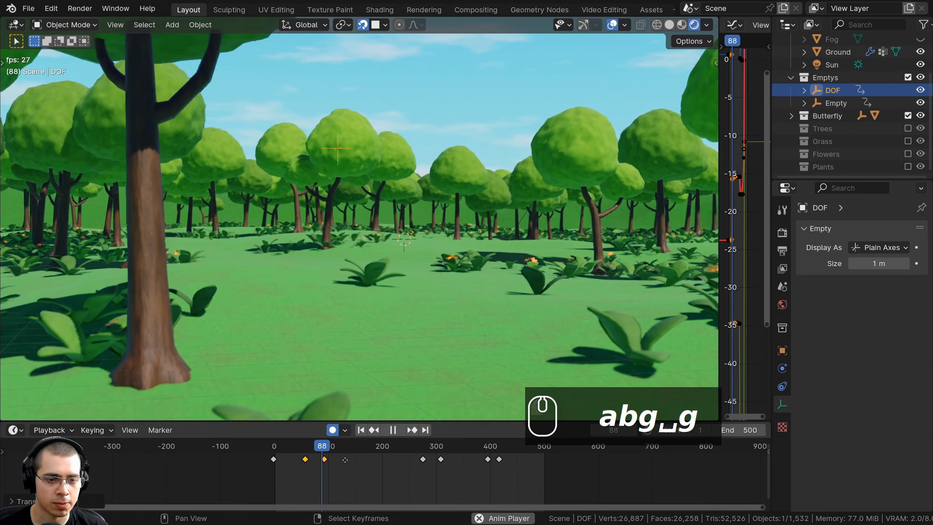
pyautogui.press('g')
pyautogui.click(342, 459)
pyautogui.press('a')
pyautogui.moveTo(359, 449); pyautogui.dragTo(376, 449)
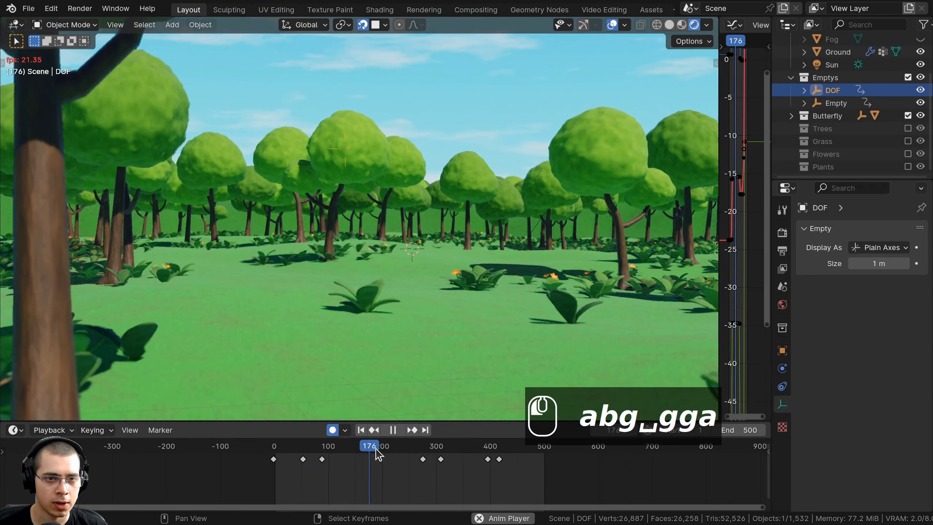
pyautogui.press('space')
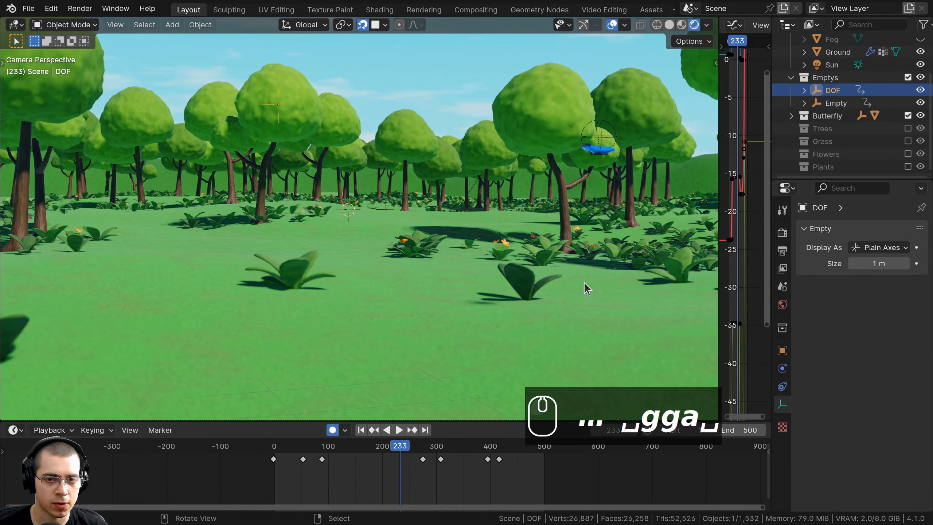
# Step: Shift the DOF empty's fourth and fifth keyframes earlier, to frame 199 and about frame 232
pyautogui.scroll(-1, 557, 145)
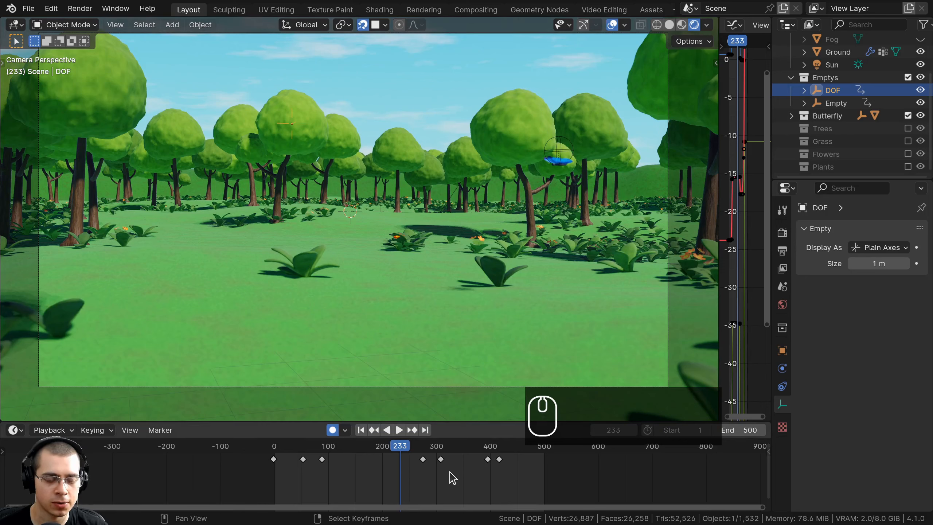
pyautogui.press('b')
pyautogui.moveTo(454, 485); pyautogui.dragTo(397, 450)
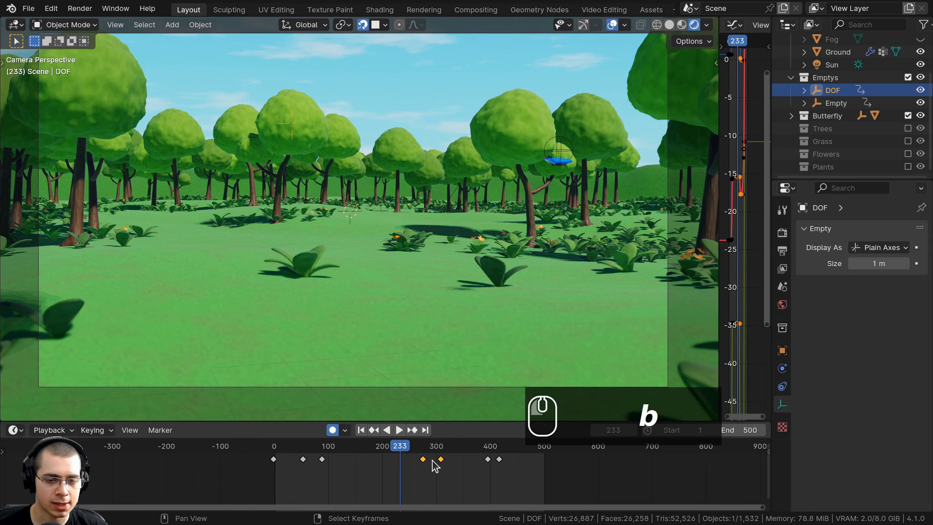
pyautogui.press('g')
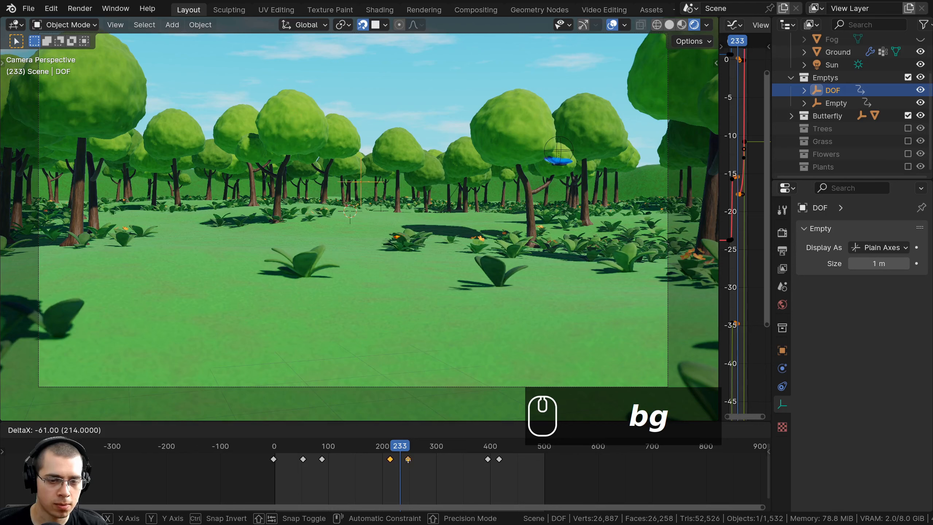
pyautogui.click(406, 460)
pyautogui.click(371, 446)
pyautogui.press('space')
pyautogui.press('g')
pyautogui.click(400, 461)
pyautogui.press('g')
pyautogui.click(395, 461)
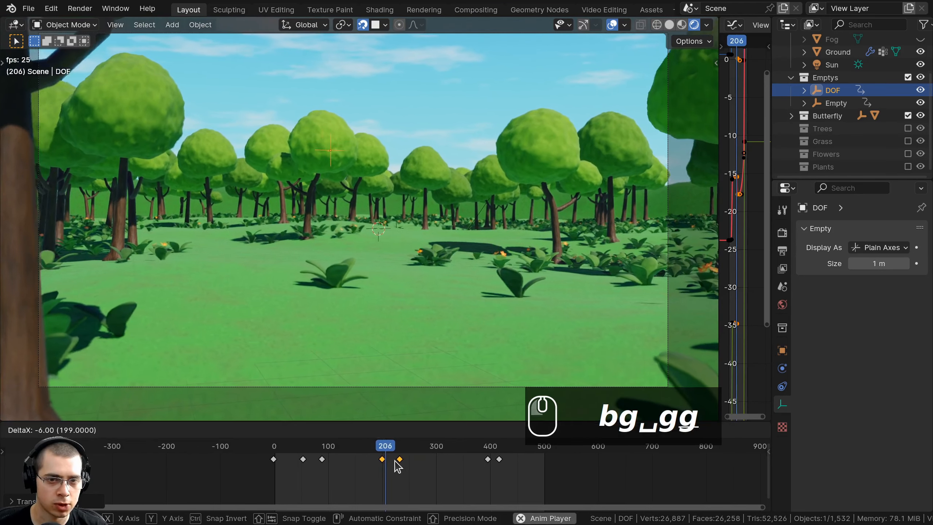
pyautogui.click(398, 466)
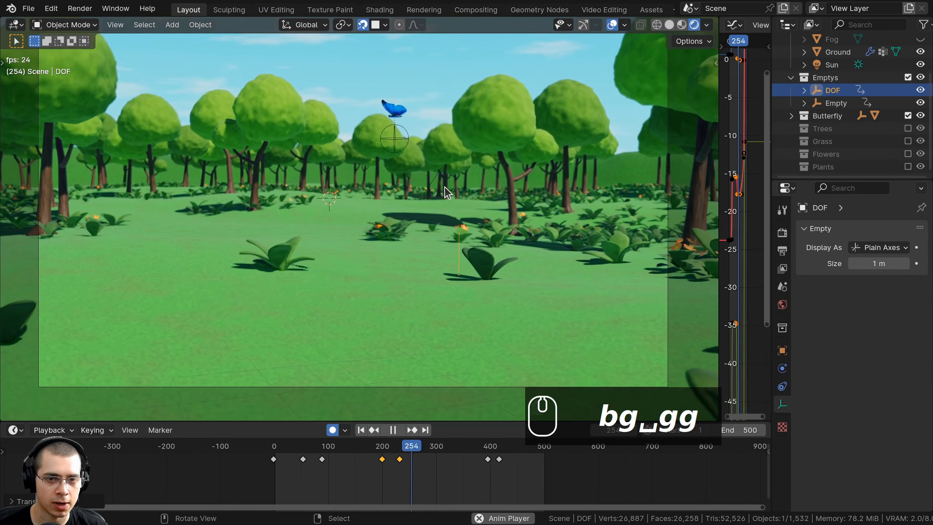
pyautogui.press('space')
# Step: Shift the DOF empty's last two keyframes earlier, to about frames 317 and 338, and replay the opening
pyautogui.press('space')
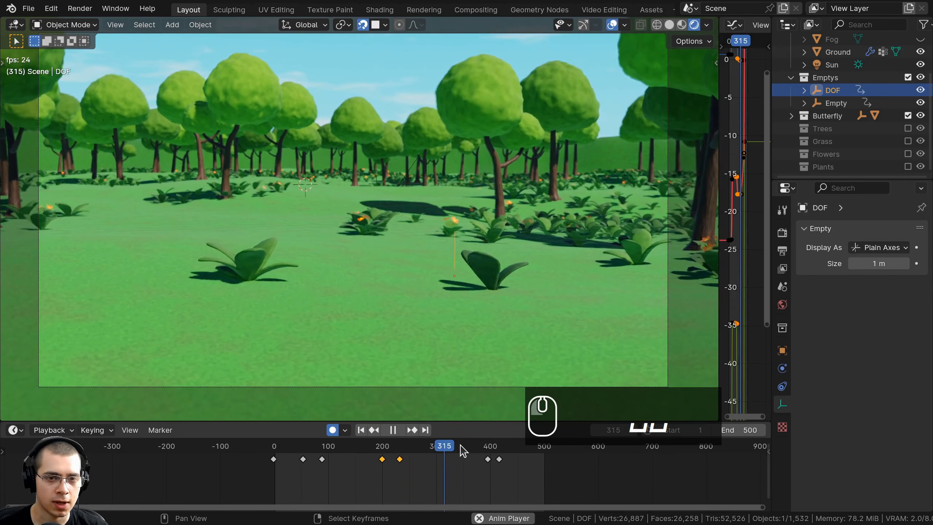
pyautogui.press('space')
pyautogui.hotkey('alt', 'a')
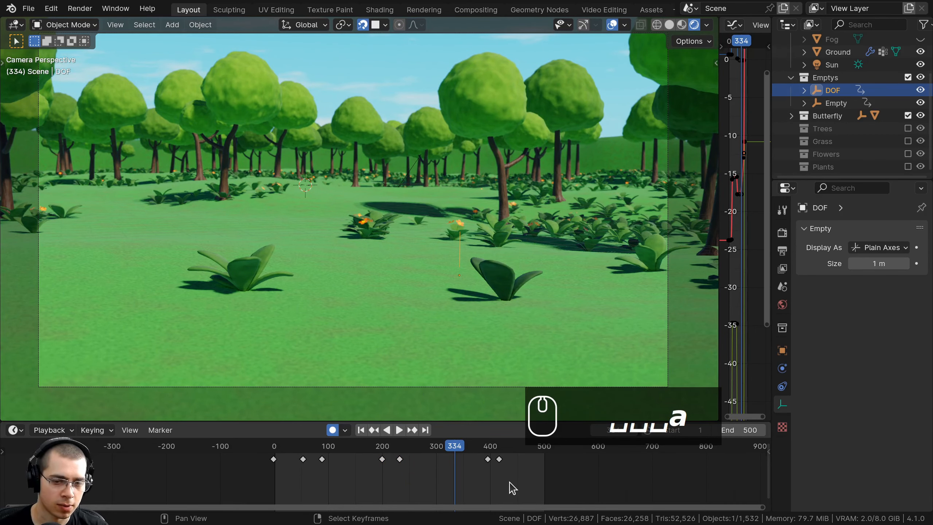
pyautogui.press('b')
pyautogui.moveTo(512, 489); pyautogui.dragTo(471, 455)
pyautogui.press('g')
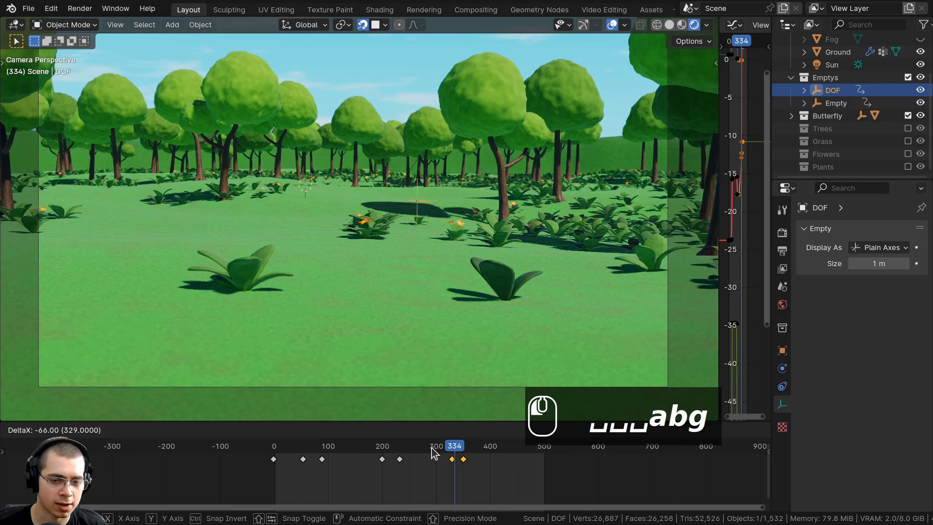
pyautogui.press('space')
pyautogui.press('g')
pyautogui.press('g')
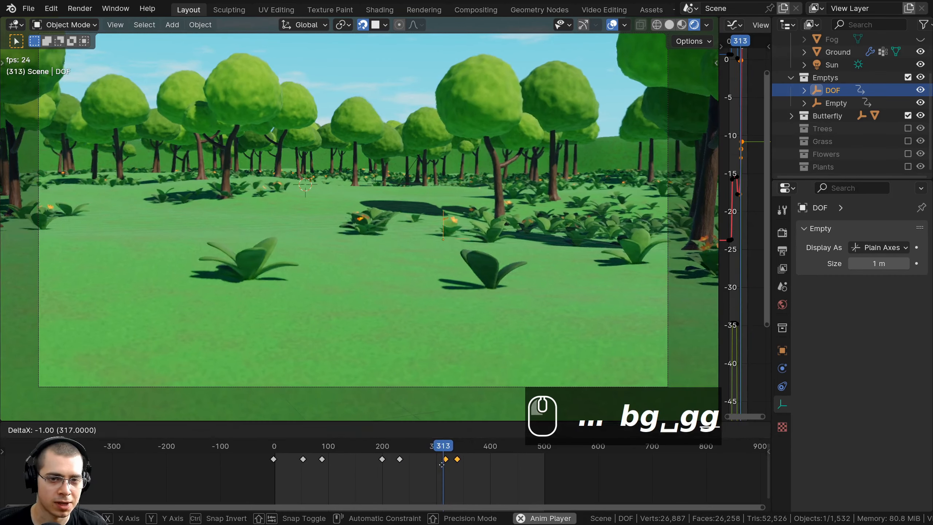
pyautogui.click(441, 465)
pyautogui.moveTo(519, 446); pyautogui.dragTo(261, 446)
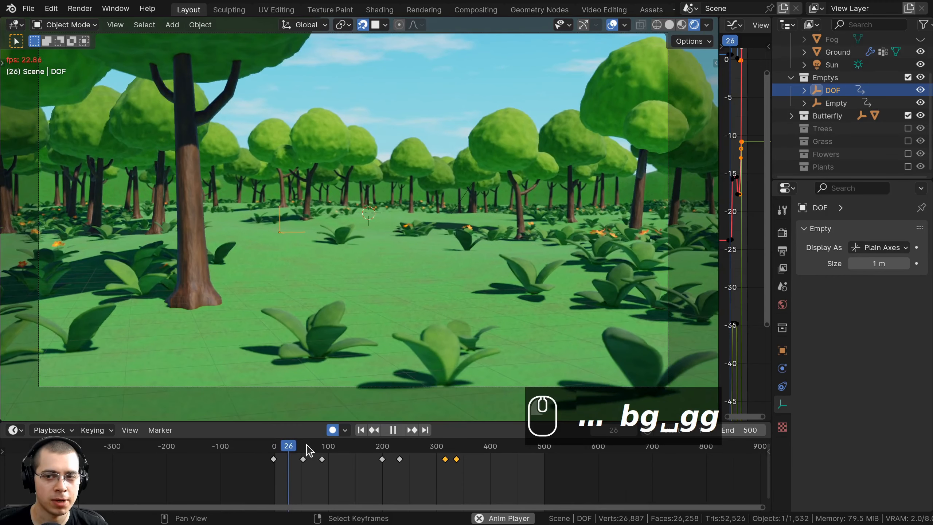
pyautogui.press('space')
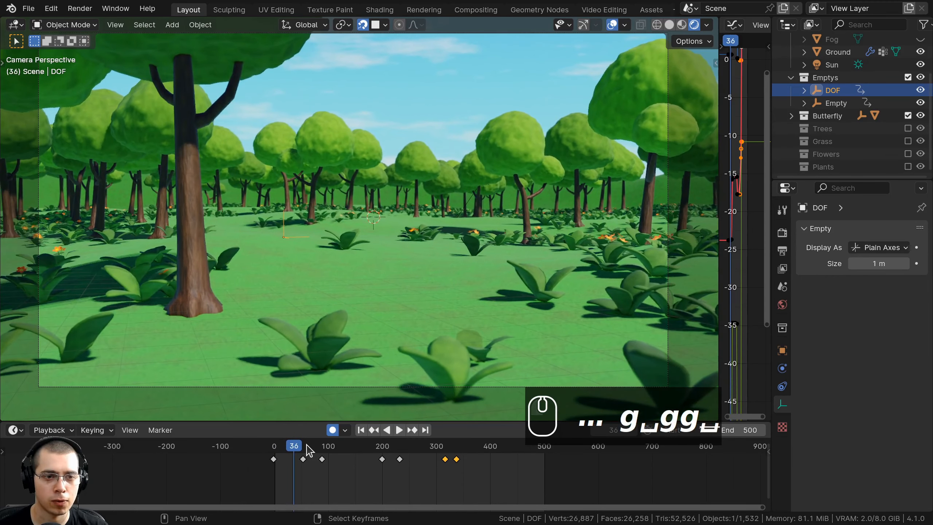
# Step: Turn off auto keying and render a still image of frame 236
pyautogui.click(335, 429)
pyautogui.moveTo(311, 446); pyautogui.dragTo(405, 455)
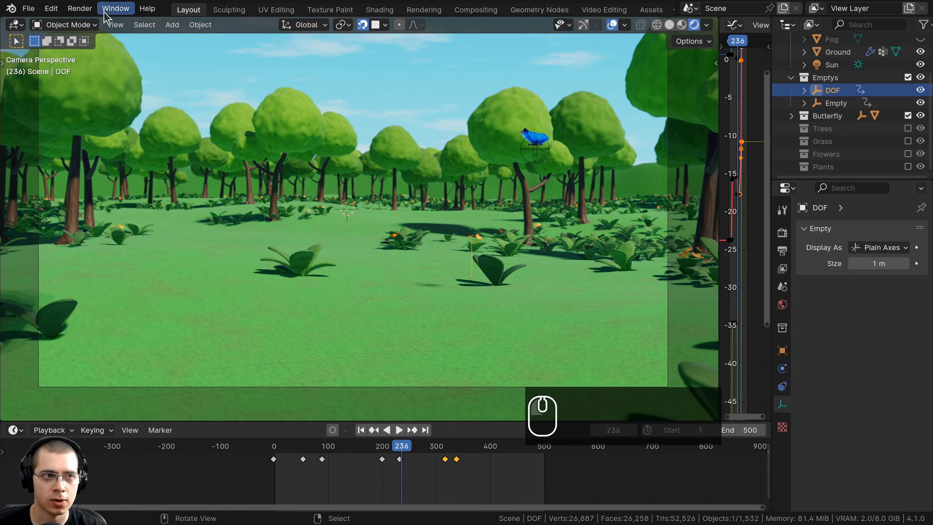
pyautogui.click(80, 9)
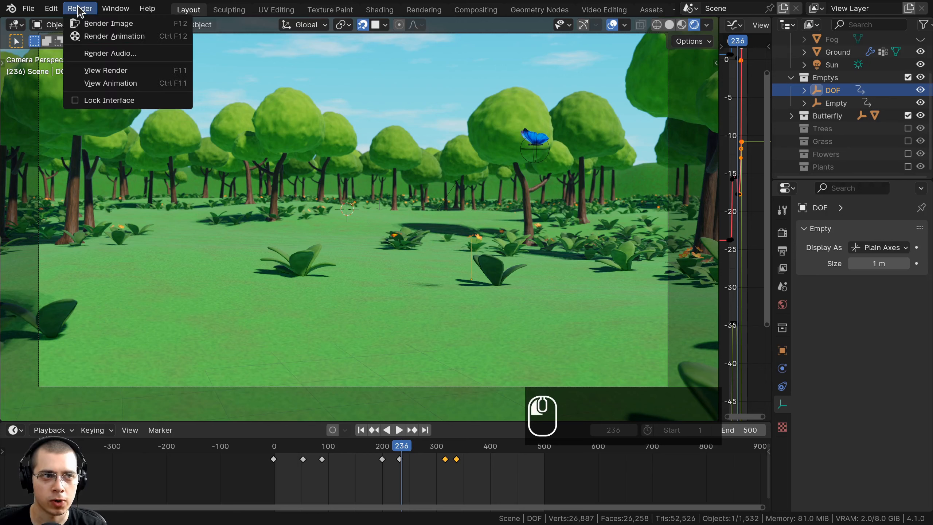
pyautogui.click(105, 24)
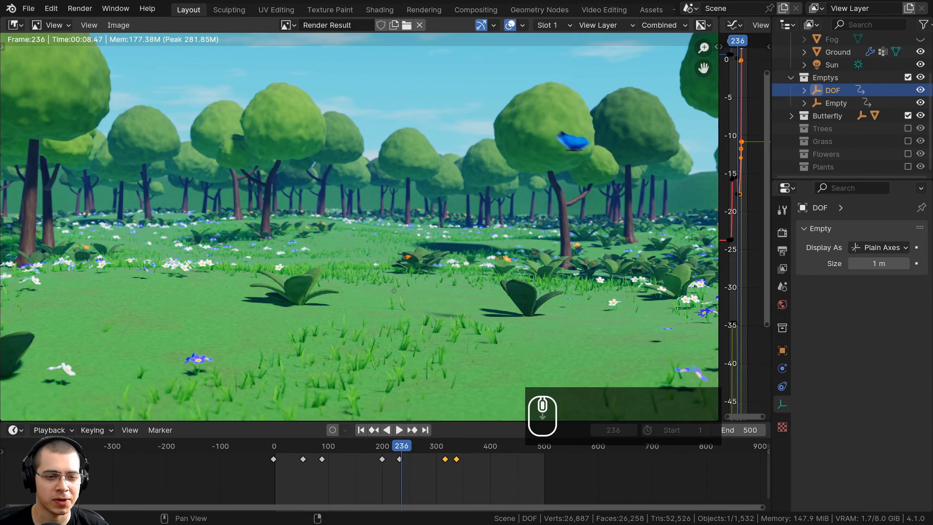
# Step: Examine the focus and blur on the rendered foreground plants, distant trees and butterfly, and close the render
pyautogui.scroll(5, 394, 291)
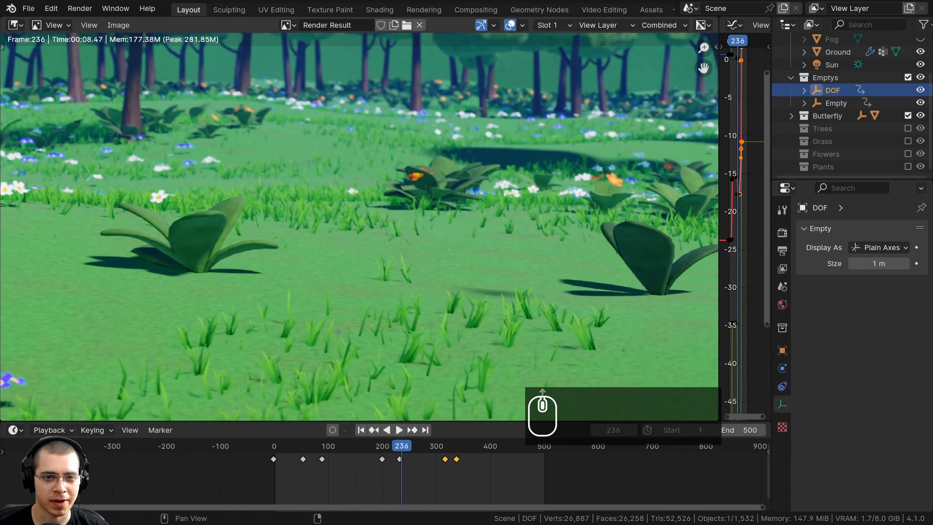
pyautogui.scroll(-6, 338, 332)
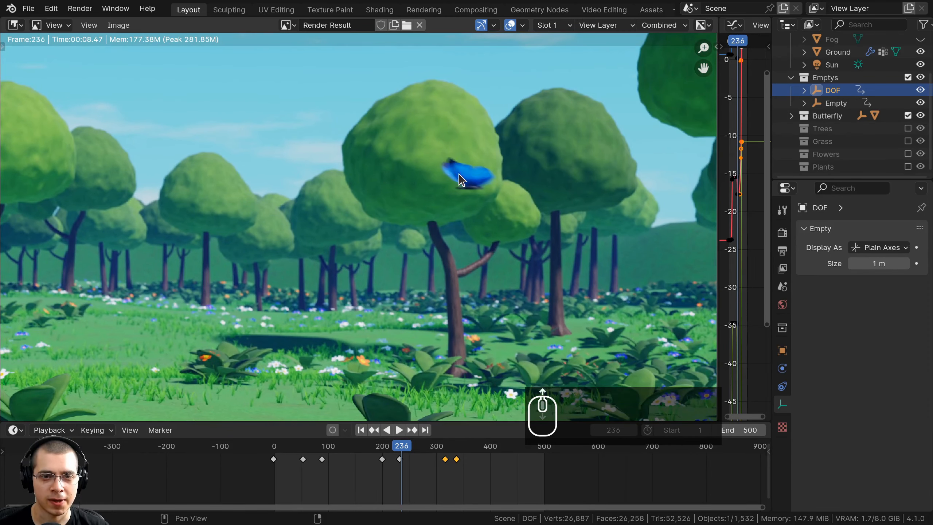
pyautogui.scroll(2, 461, 180)
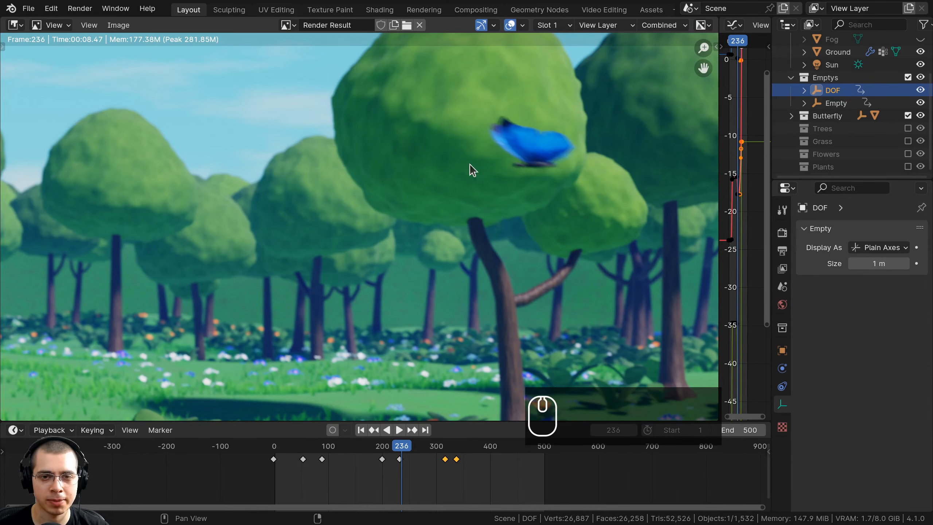
pyautogui.scroll(-4, 500, 147)
pyautogui.scroll(4, 535, 189)
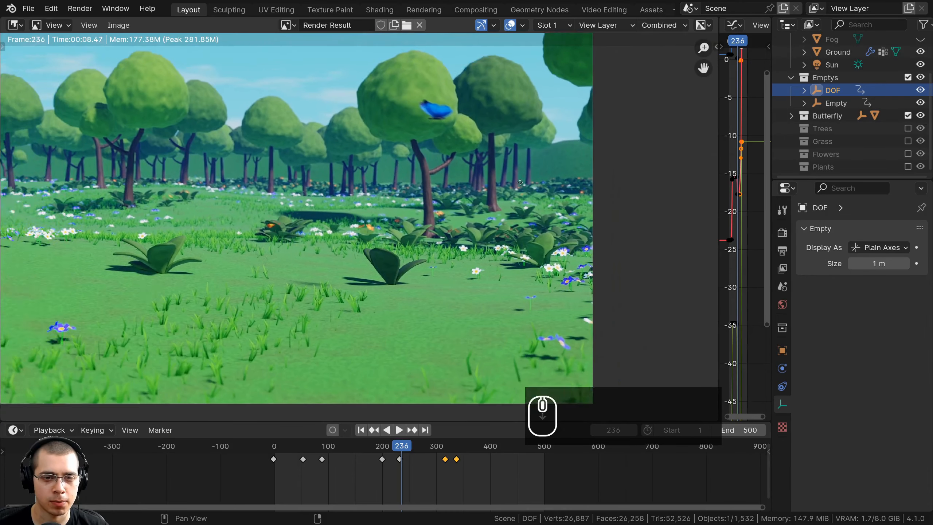
pyautogui.scroll(-3, 497, 213)
pyautogui.scroll(4, 445, 243)
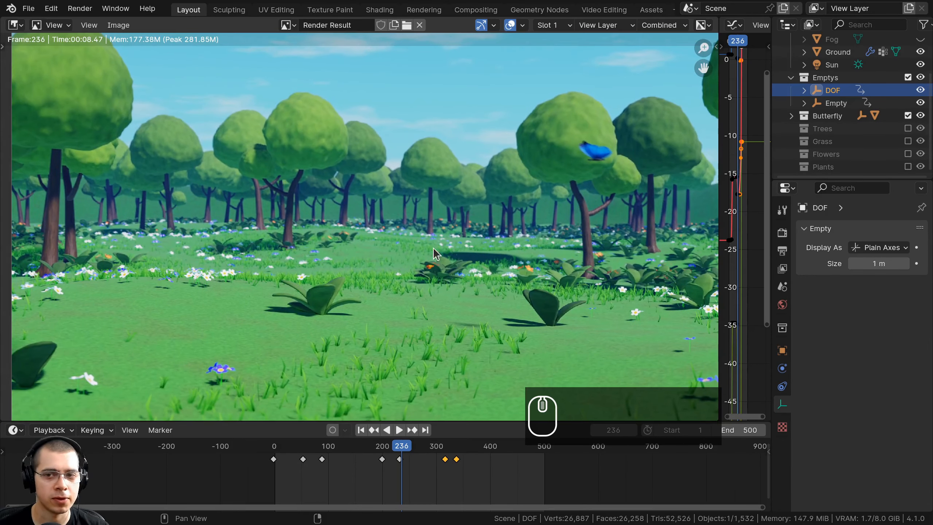
pyautogui.press('Escape')
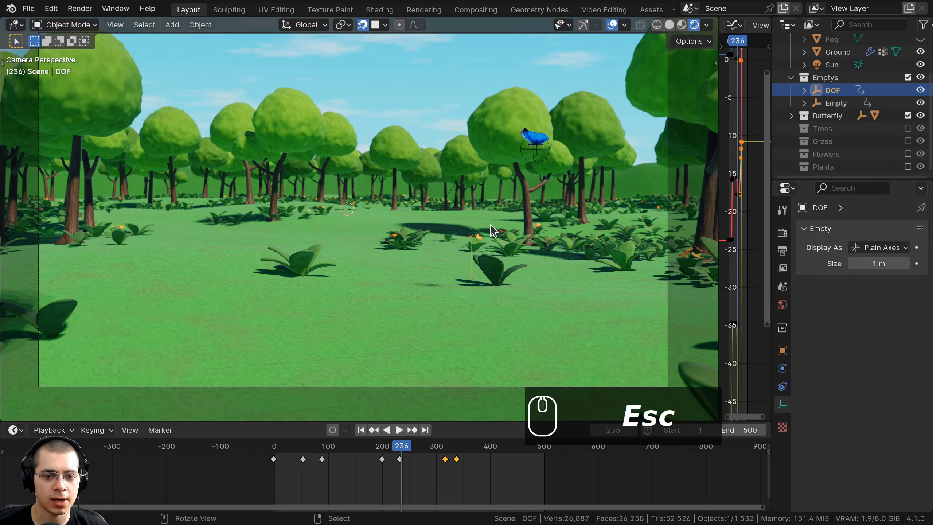
# Step: Close the graph editor area and let the 3D viewport with the camera view fill its space
pyautogui.moveTo(718, 102); pyautogui.dragTo(614, 102)
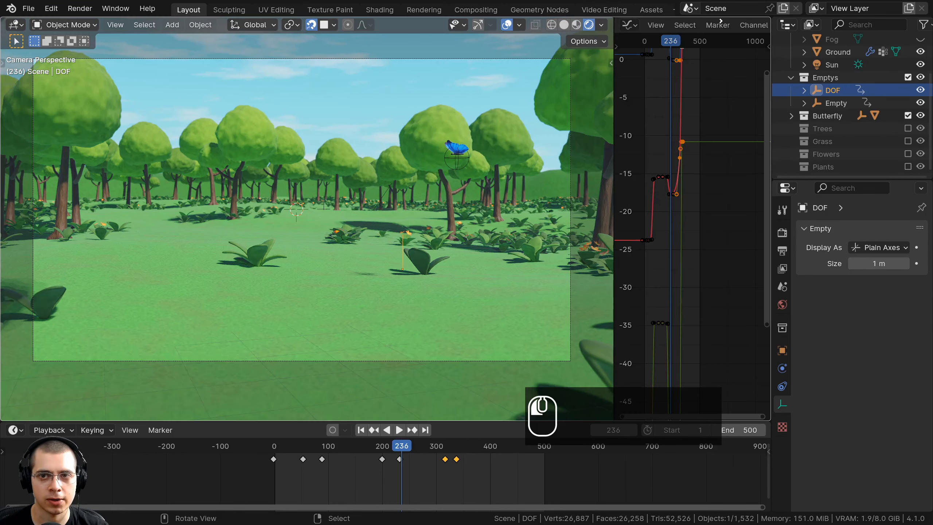
pyautogui.moveTo(722, 23); pyautogui.dragTo(722, 23)
pyautogui.keyDown('shift'); pyautogui.moveTo(605, 122); pyautogui.dragTo(607, 136, button='middle'); pyautogui.keyUp('shift')
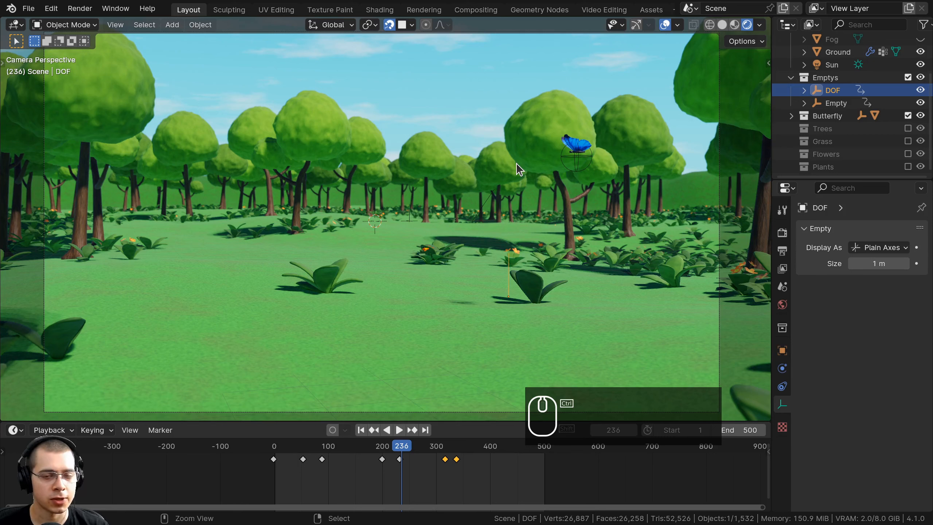
pyautogui.hotkey('ctrl', 's')
pyautogui.hotkey('ctrl', 'b')
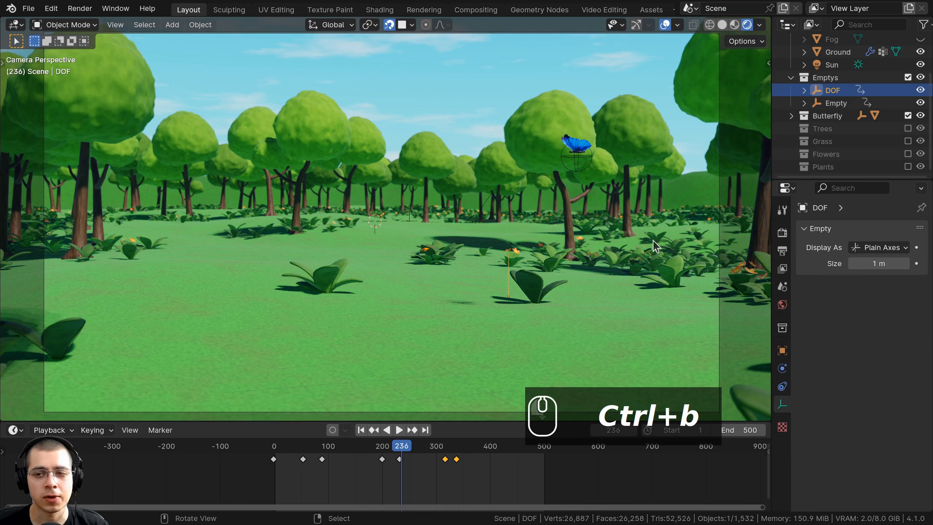
# Step: Collapse the Emptys and Scene collections in the outliner and shorten the outliner to enlarge the properties editor
pyautogui.click(791, 77)
pyautogui.scroll(3, 798, 70)
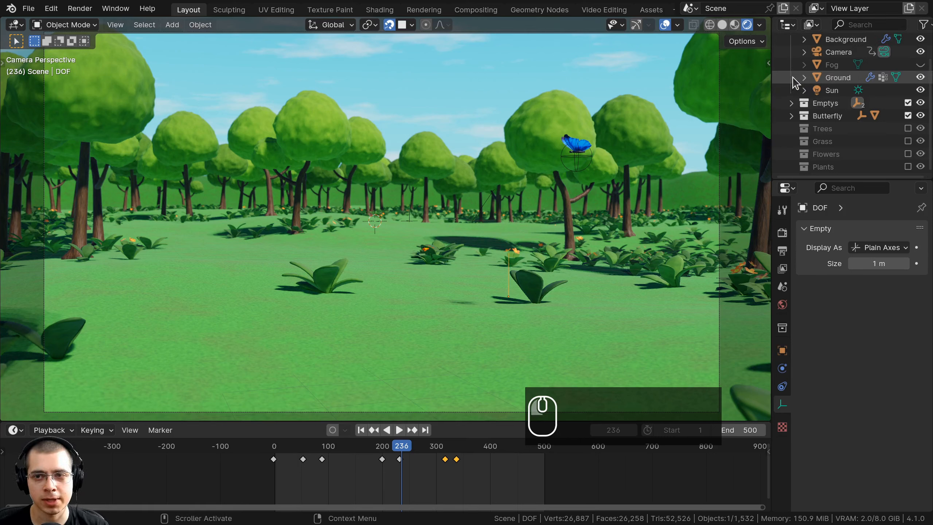
pyautogui.click(791, 52)
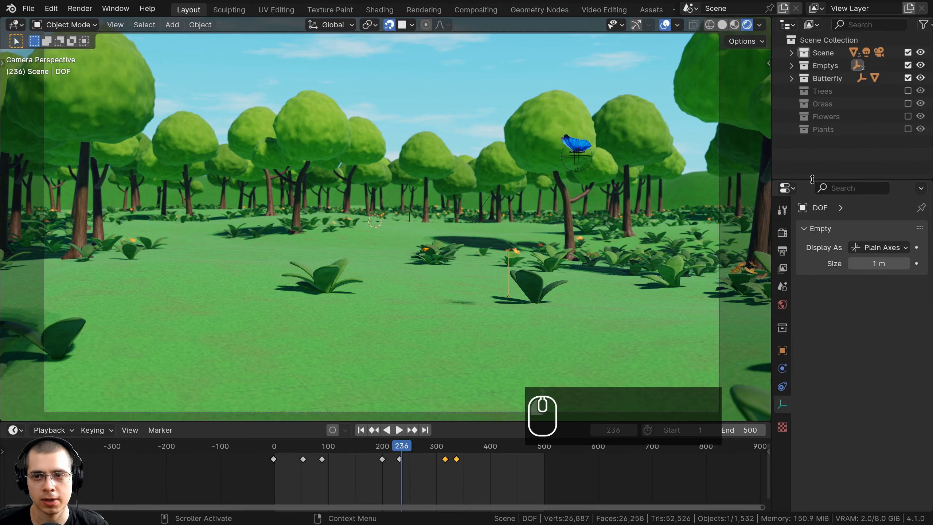
pyautogui.moveTo(812, 179); pyautogui.dragTo(812, 97)
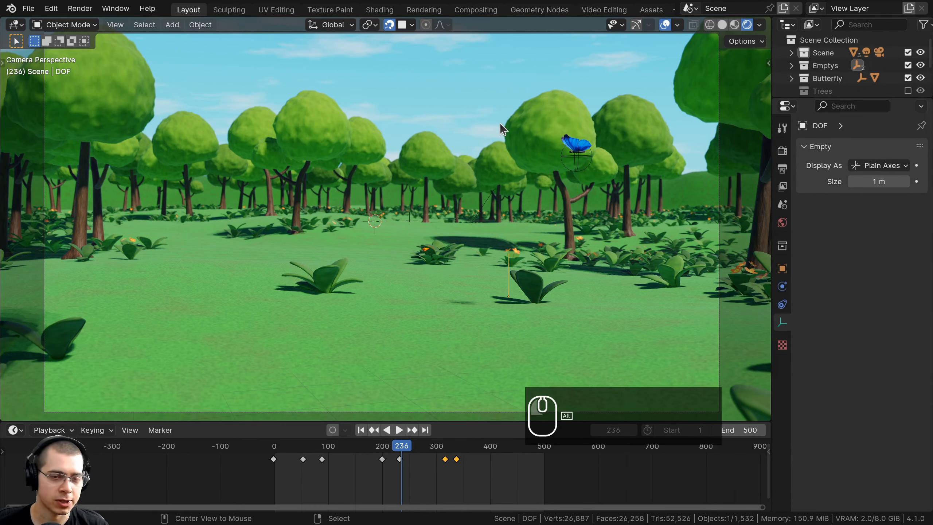
# Step: Unhide all hidden objects in the forest scene and clear the selection
pyautogui.hotkey('alt', 'h')
pyautogui.hotkey('alt', 'a')
pyautogui.keyDown('shift'); pyautogui.moveTo(441, 137); pyautogui.dragTo(446, 144, button='middle'); pyautogui.keyUp('shift')
# Step: Display the scene's EEVEE render settings in a widened properties editor, with the Sampling section expanded
pyautogui.click(782, 150)
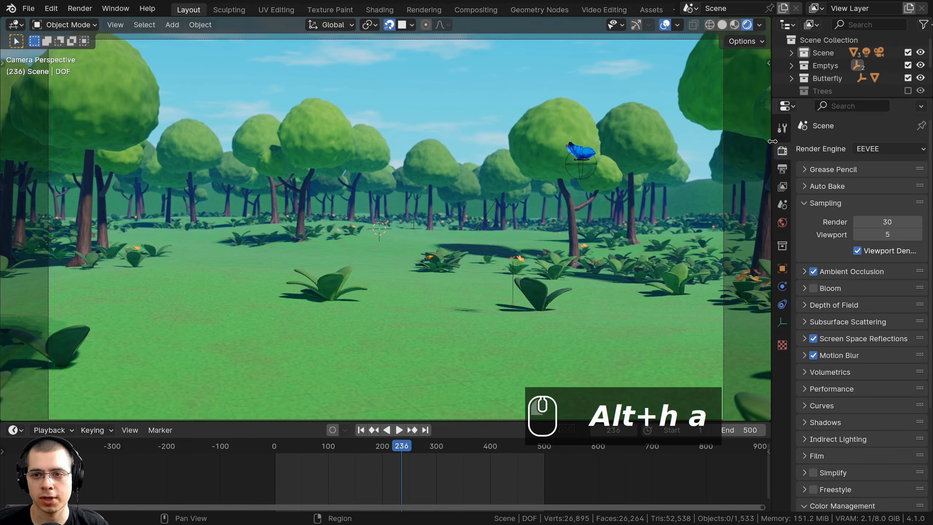
pyautogui.moveTo(773, 141); pyautogui.dragTo(742, 141)
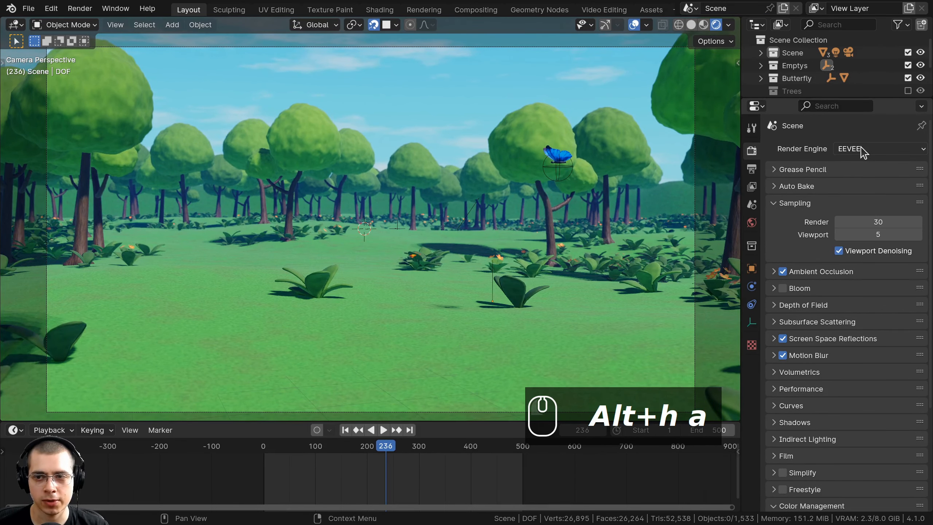
pyautogui.click(783, 206)
pyautogui.click(783, 205)
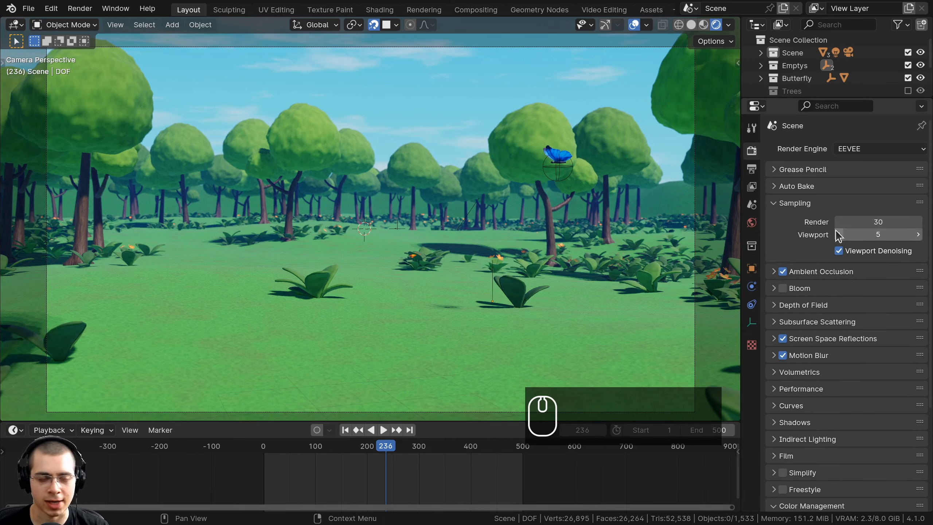
# Step: Set the EEVEE render samples to 1 and render a still image of frame 236
pyautogui.click(895, 225)
pyautogui.write('1')
pyautogui.press('Return')
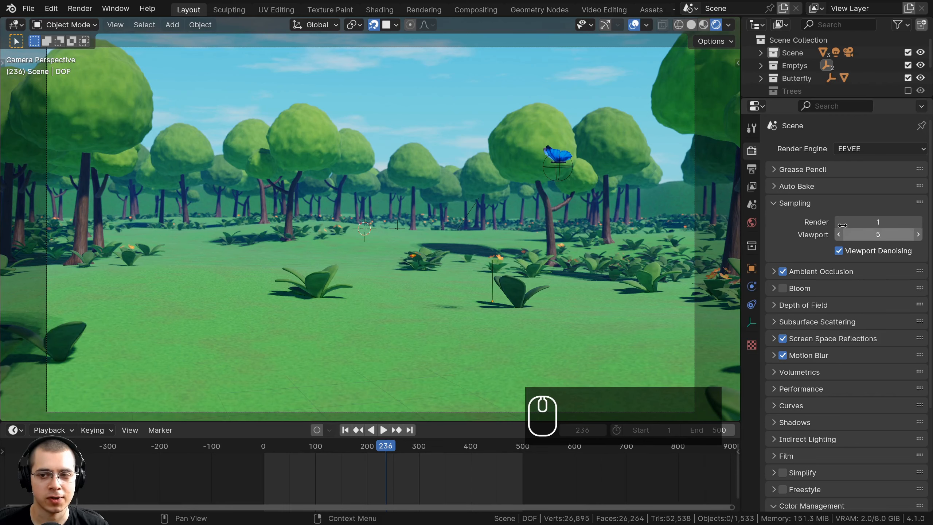
pyautogui.click(78, 8)
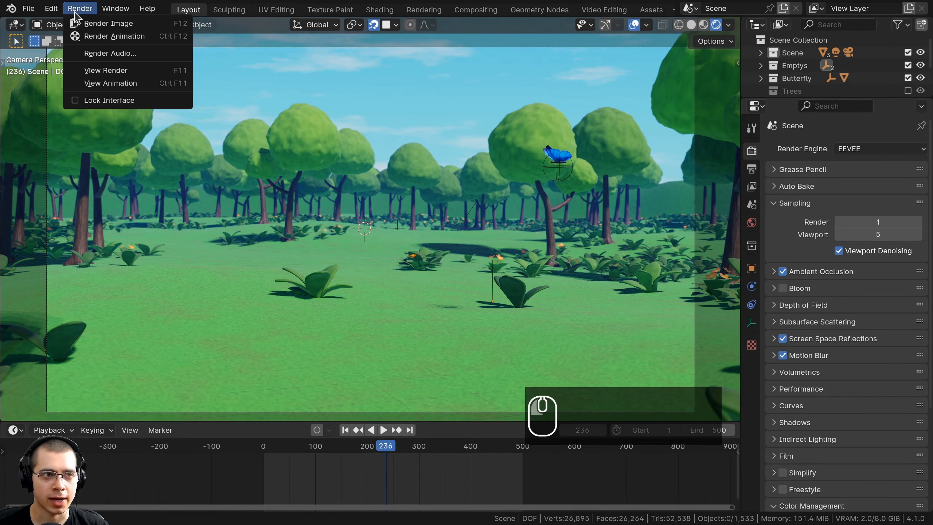
pyautogui.click(130, 26)
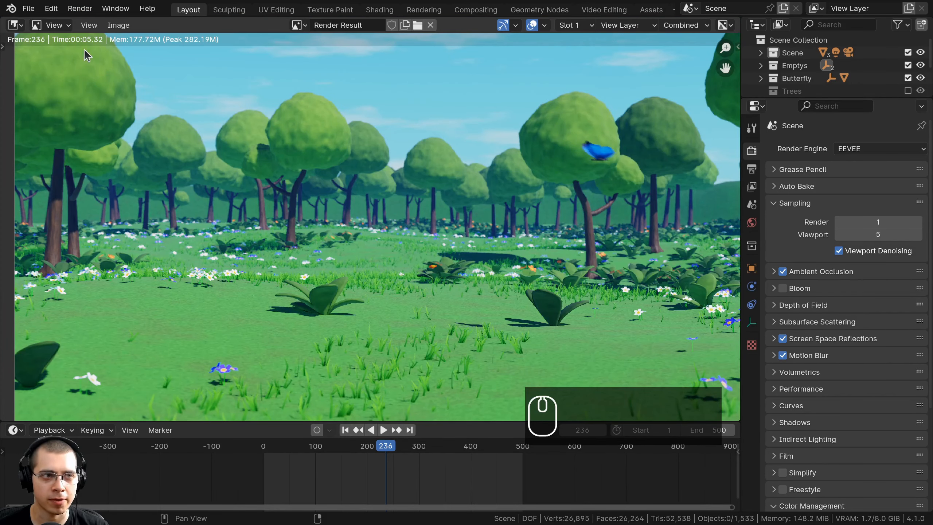
# Step: Examine the edges and shadows of the foreground plant and the blurred butterfly closely in the one-sample render
pyautogui.scroll(4, 406, 322)
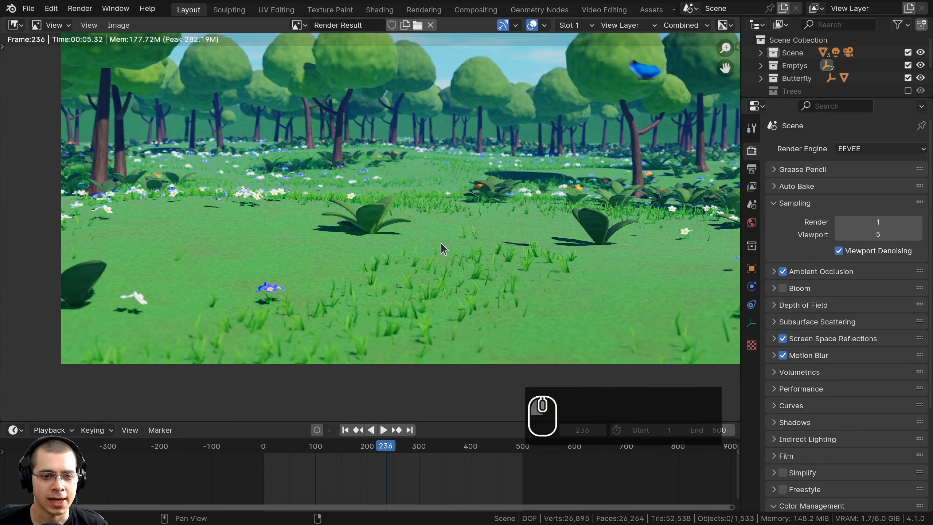
pyautogui.scroll(3, 371, 169)
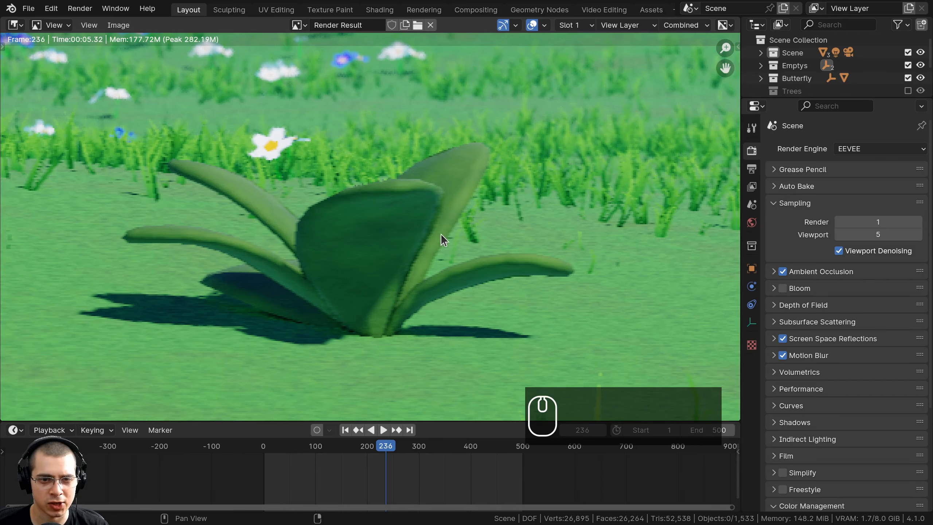
pyautogui.scroll(1, 608, 295)
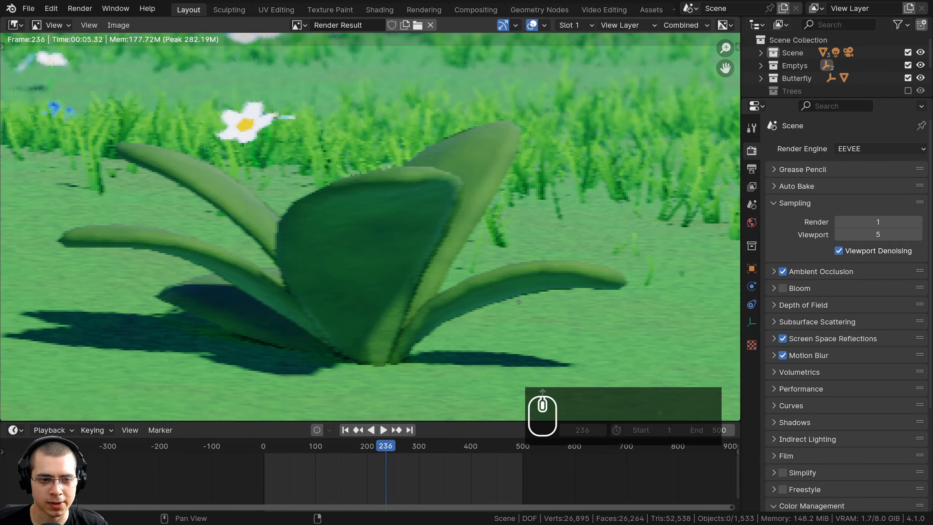
pyautogui.moveTo(519, 301); pyautogui.dragTo(267, 242, button='middle')
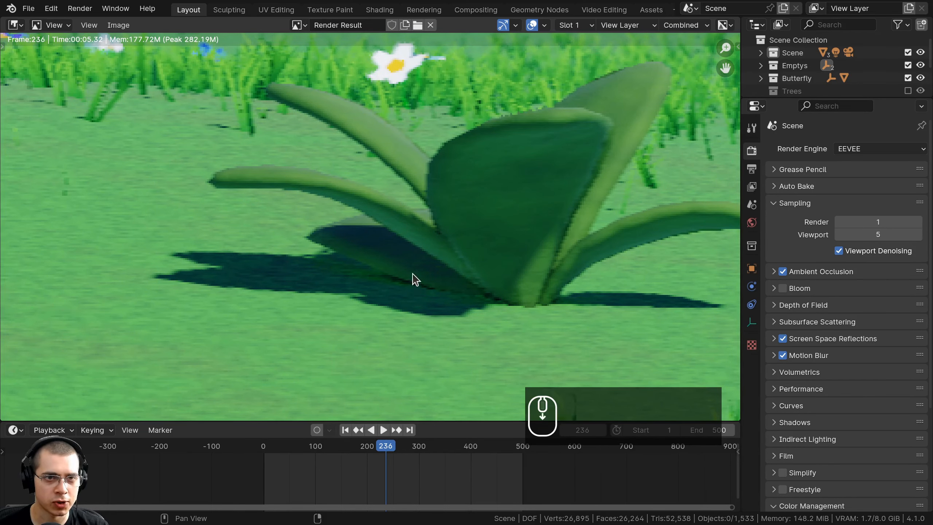
pyautogui.scroll(-5, 415, 279)
pyautogui.scroll(-4, 297, 235)
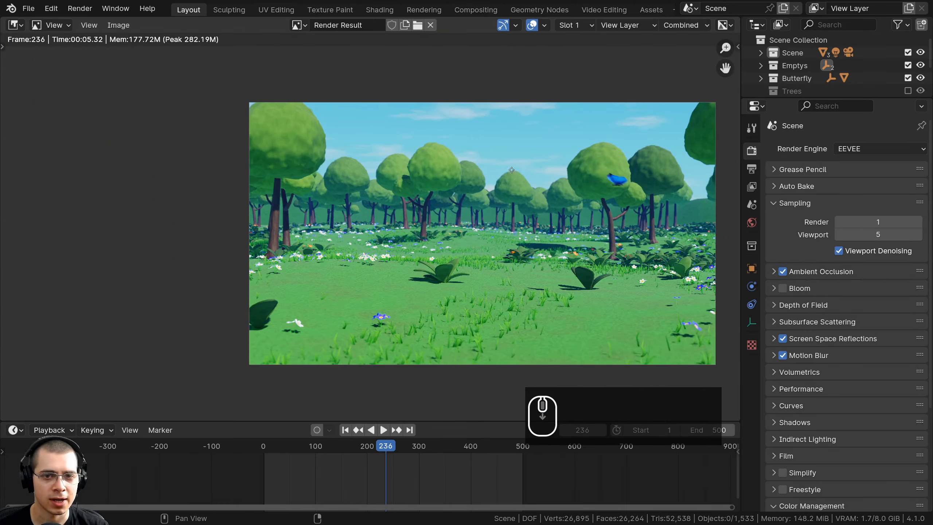
pyautogui.moveTo(625, 191); pyautogui.dragTo(382, 214, button='middle')
pyautogui.scroll(6, 382, 193)
pyautogui.scroll(4, 375, 273)
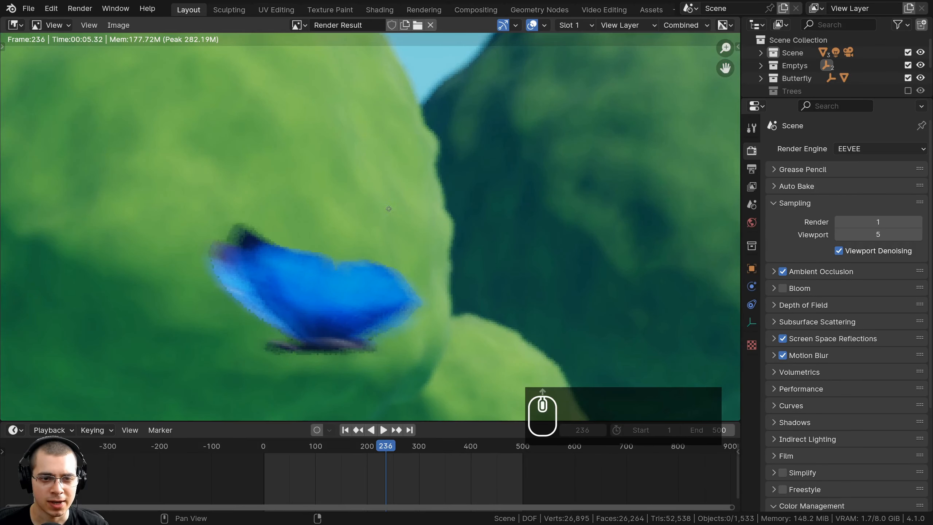
pyautogui.scroll(2, 431, 190)
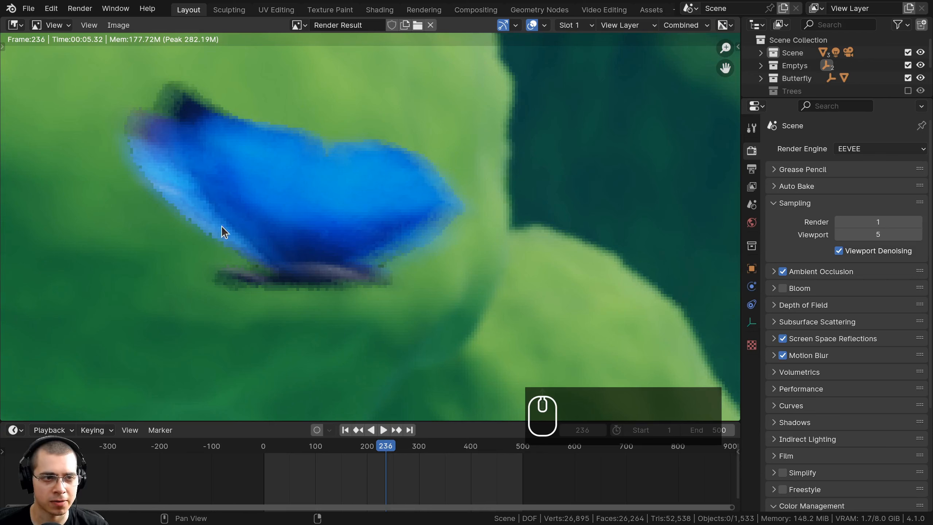
pyautogui.scroll(-4, 415, 170)
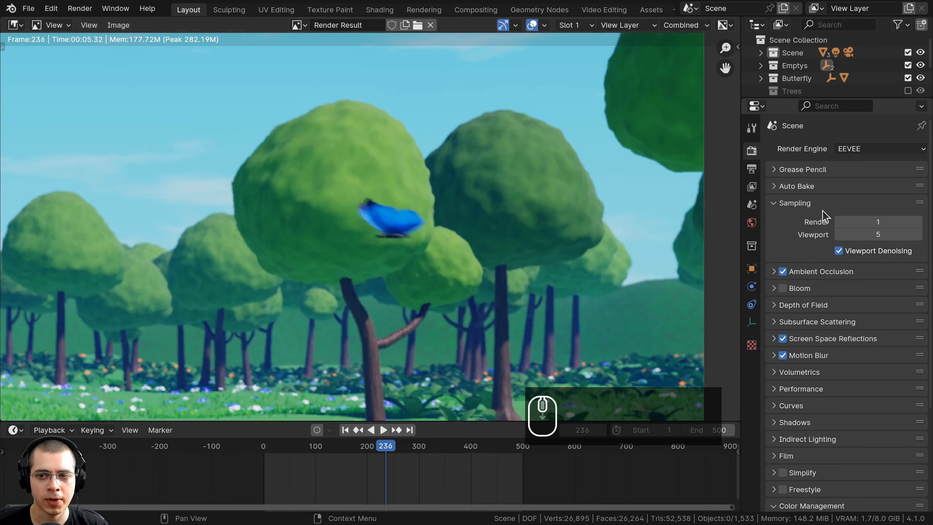
# Step: Set the render samples to 100 and render the image of frame 236 again
pyautogui.doubleClick(860, 220)
pyautogui.write('100')
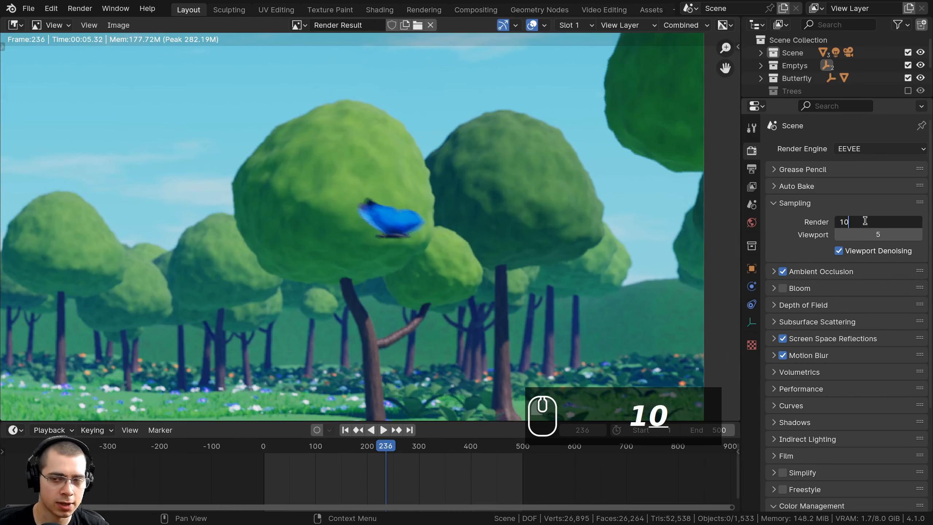
pyautogui.press('Return')
pyautogui.click(80, 8)
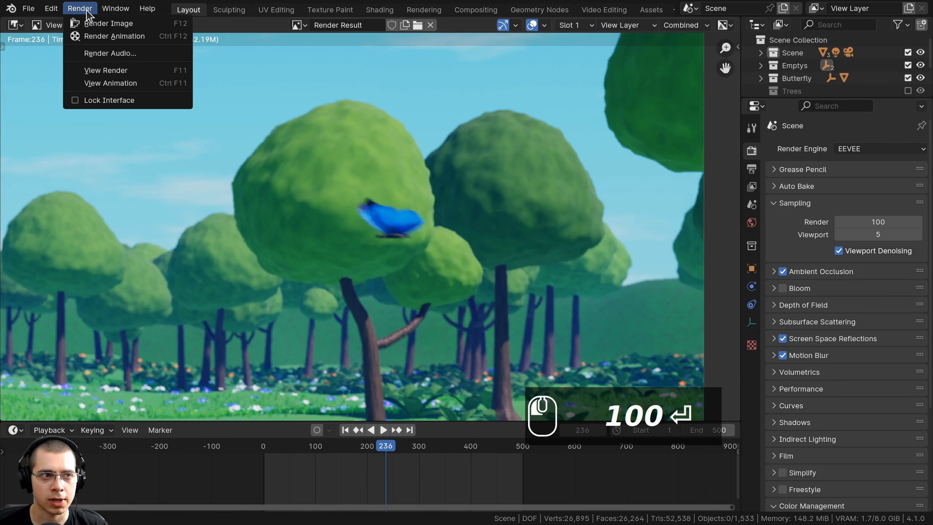
pyautogui.click(108, 23)
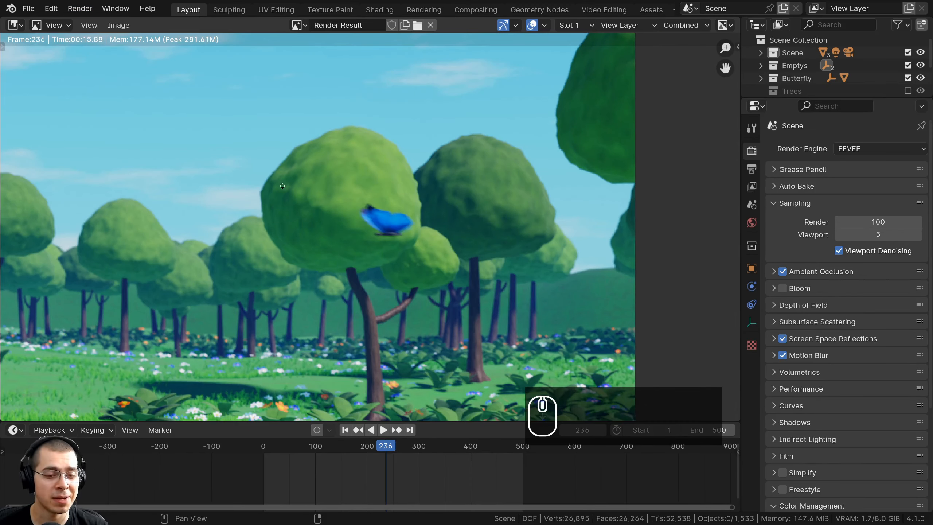
# Step: Examine the render time, plant edges, shadows and grass in the 100-sample render, both close up and as a whole
pyautogui.moveTo(230, 193); pyautogui.dragTo(291, 198, button='middle')
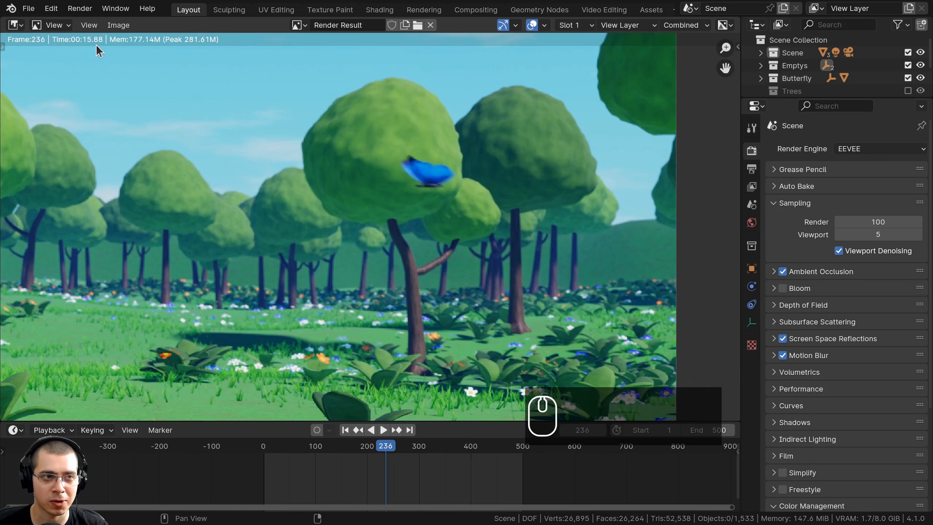
pyautogui.scroll(8, 297, 284)
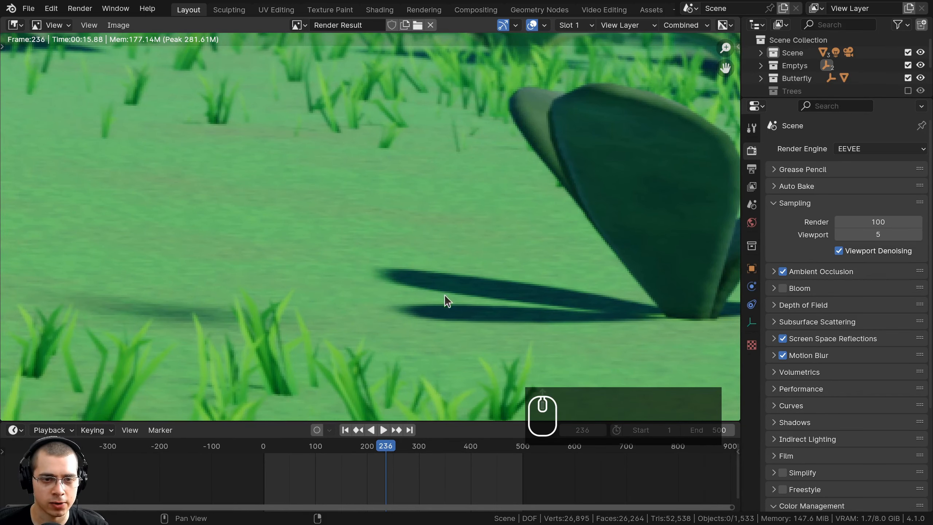
pyautogui.scroll(-3, 447, 300)
pyautogui.scroll(-5, 491, 293)
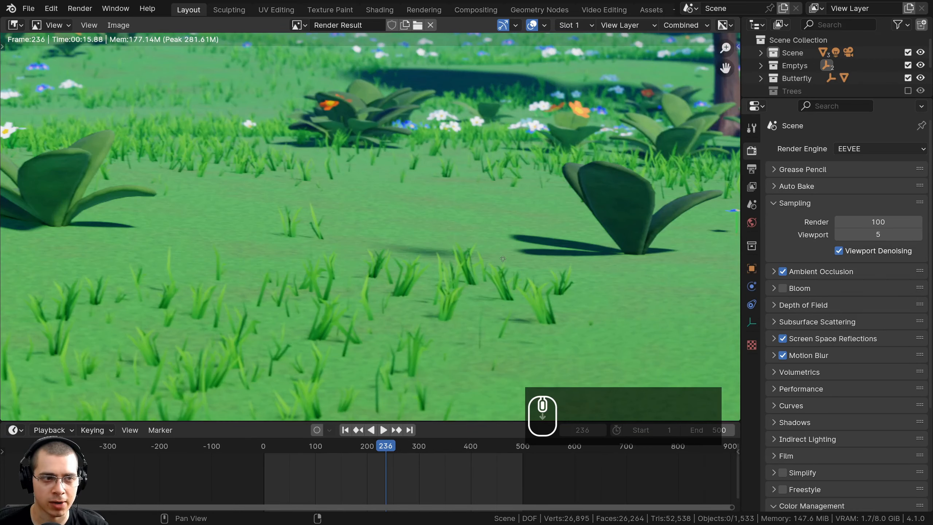
pyautogui.scroll(7, 384, 151)
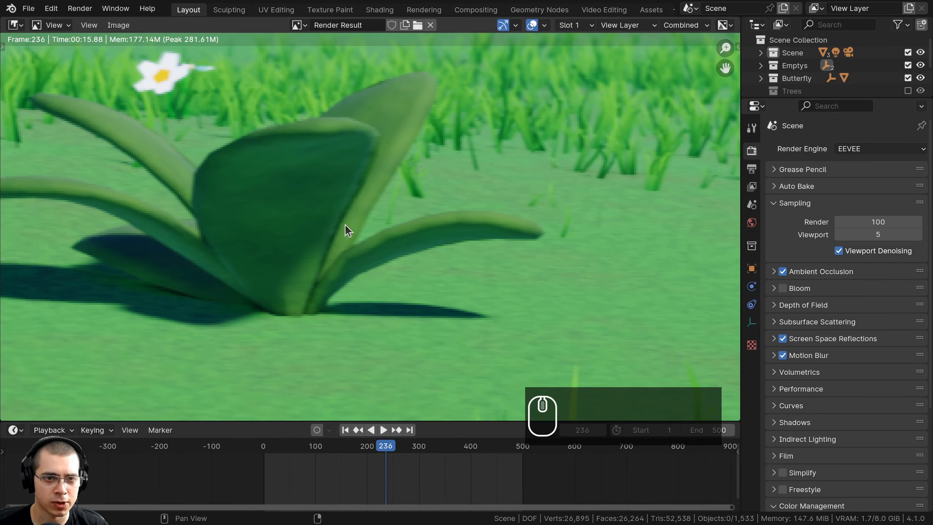
pyautogui.scroll(3, 398, 235)
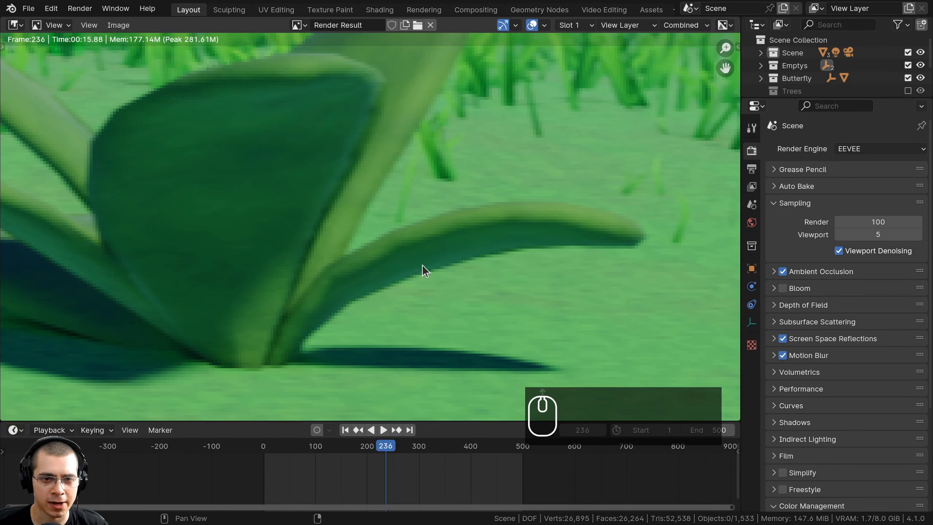
pyautogui.scroll(-6, 426, 228)
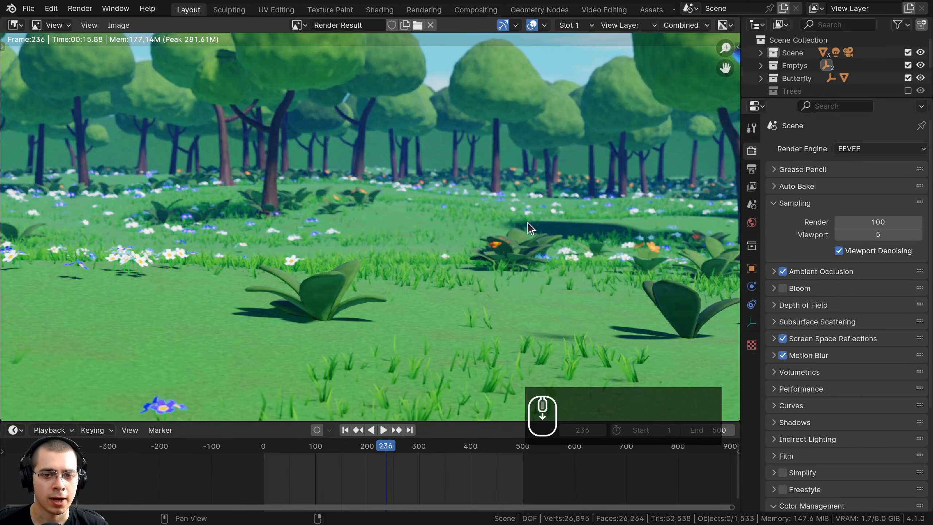
pyautogui.scroll(-1, 529, 228)
pyautogui.scroll(-1, 509, 220)
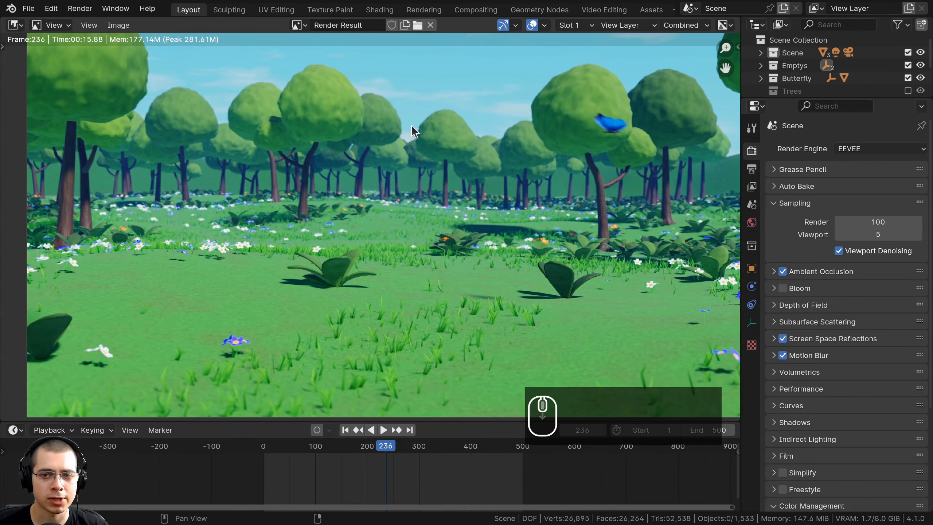
# Step: Set the EEVEE render samples to 30
pyautogui.click(865, 221)
pyautogui.write('30')
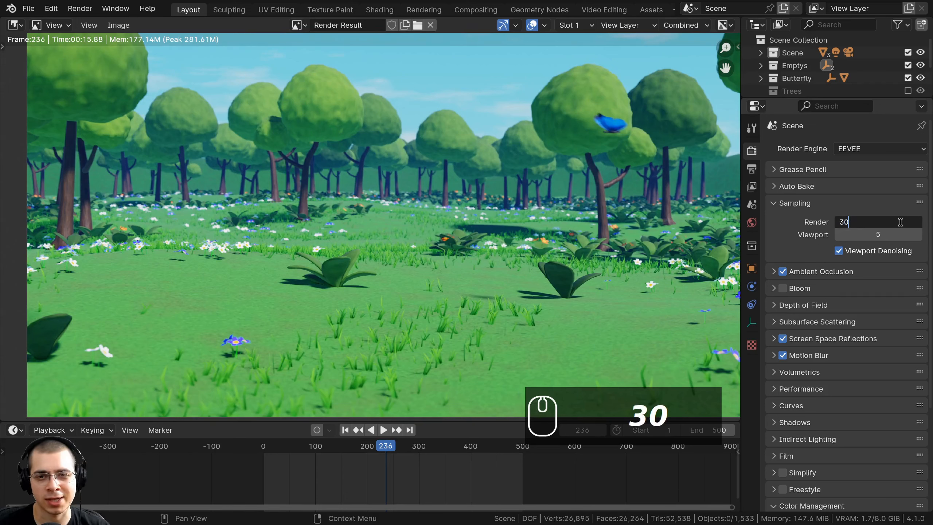
pyautogui.press('Return')
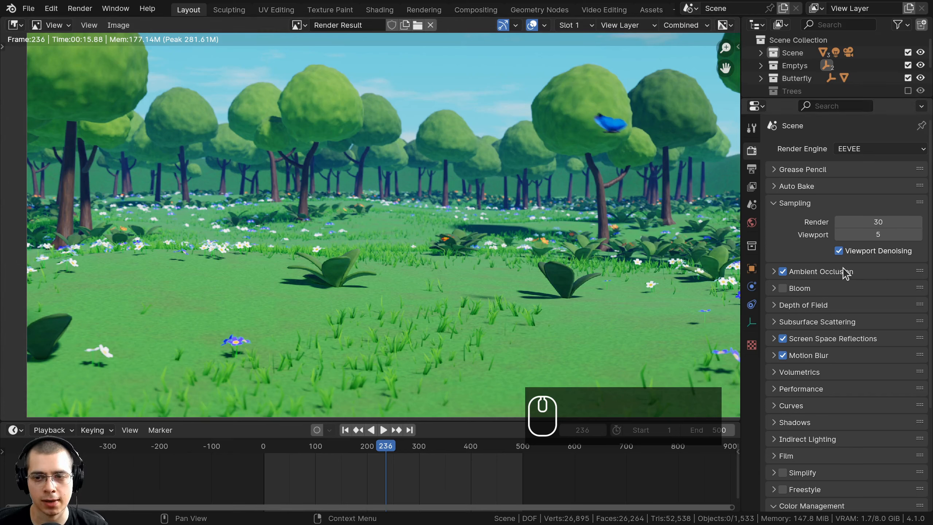
# Step: Review the render settings through Color Management and display the scene's output settings in a widened properties editor, keeping the whole render in view
pyautogui.scroll(-5, 807, 279)
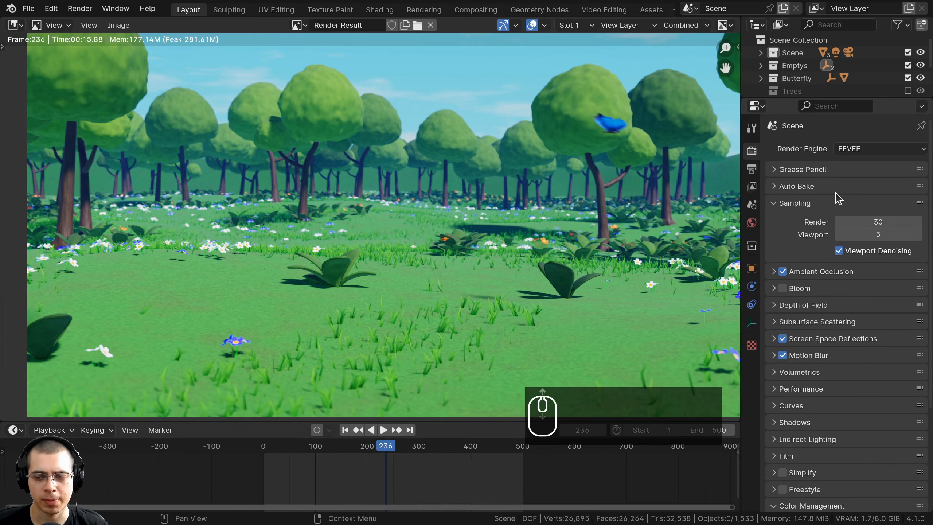
pyautogui.scroll(-5, 838, 199)
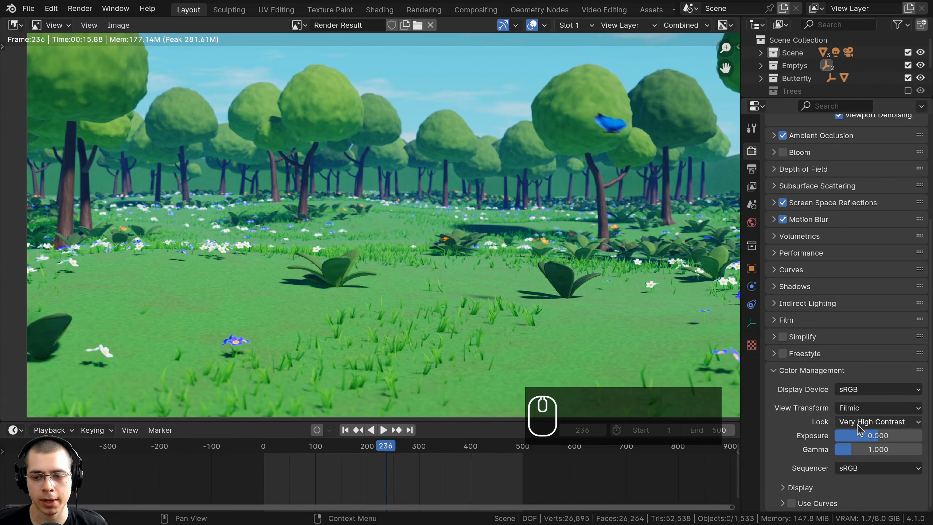
pyautogui.scroll(5, 827, 368)
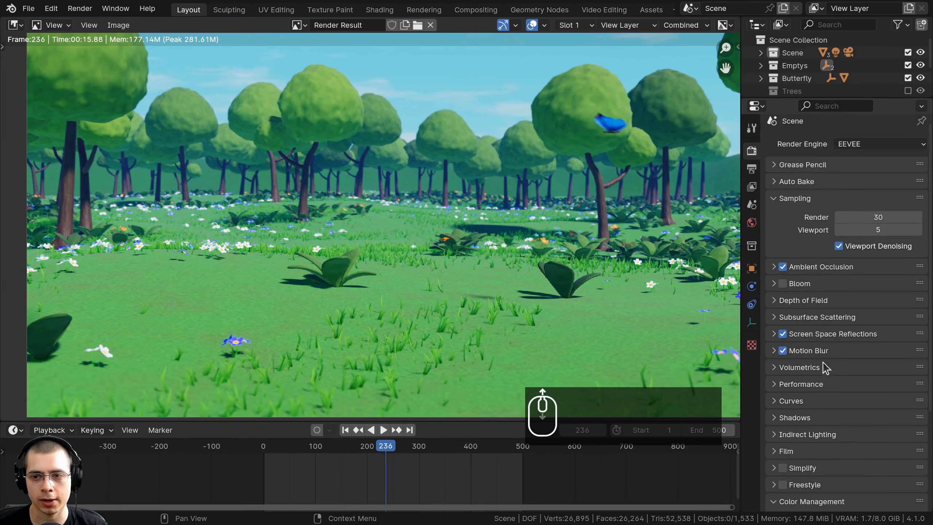
pyautogui.click(752, 169)
pyautogui.moveTo(741, 158); pyautogui.dragTo(704, 158)
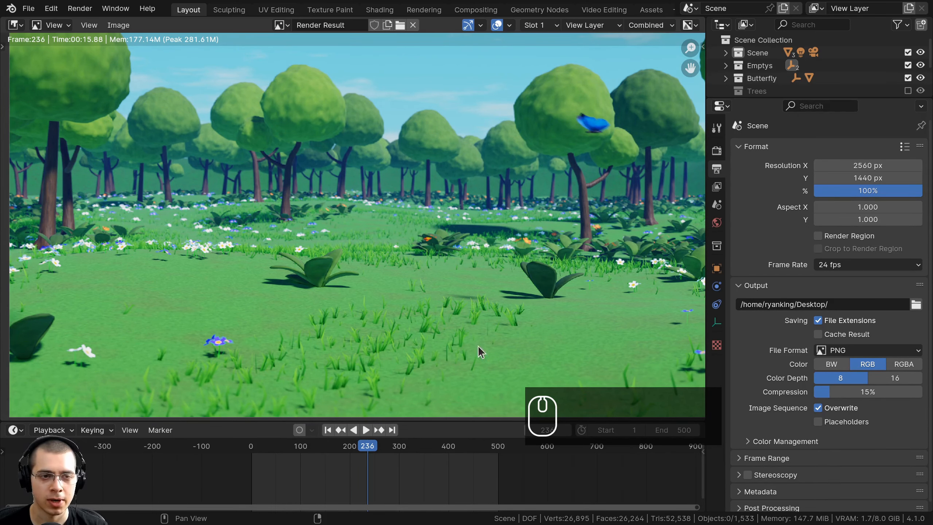
pyautogui.scroll(-1, 560, 136)
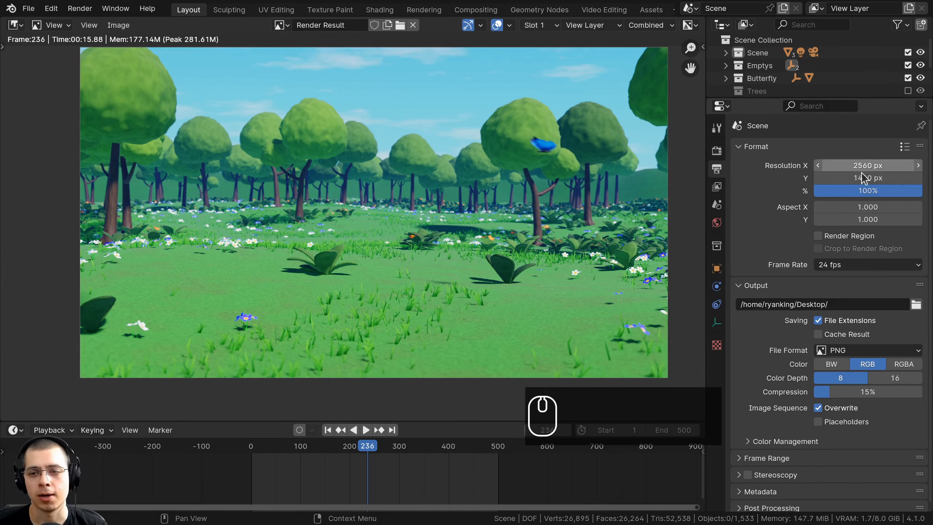
pyautogui.moveTo(456, 178); pyautogui.dragTo(454, 187, button='middle')
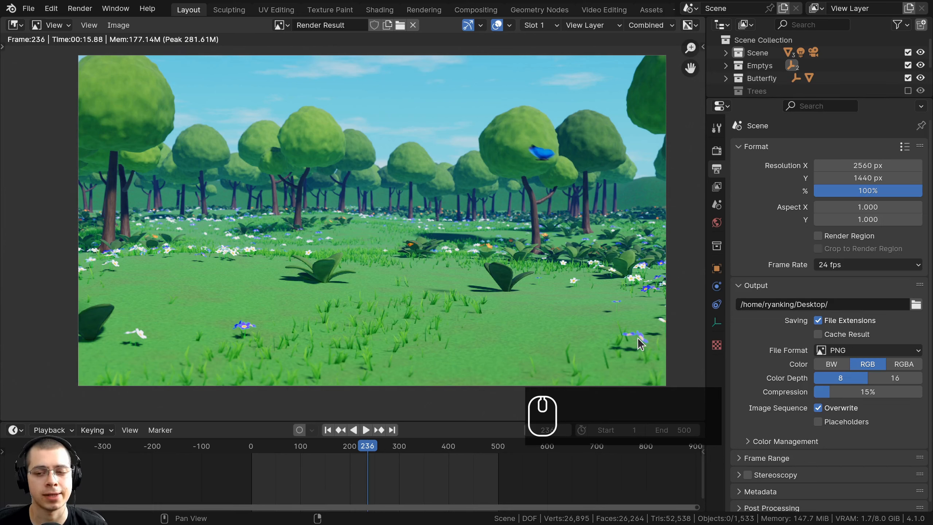
# Step: Look through the output file format choices and move the Output section above the Format section
pyautogui.click(830, 351)
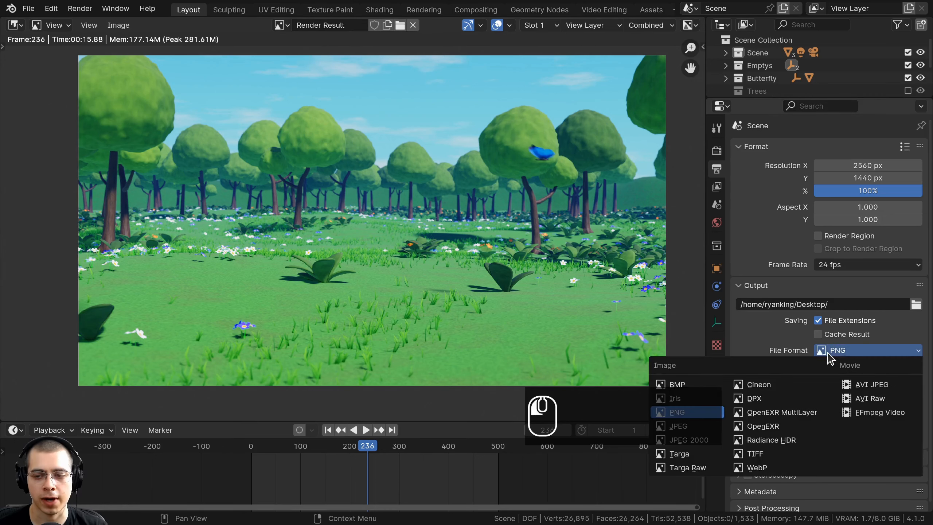
pyautogui.scroll(-2, 876, 317)
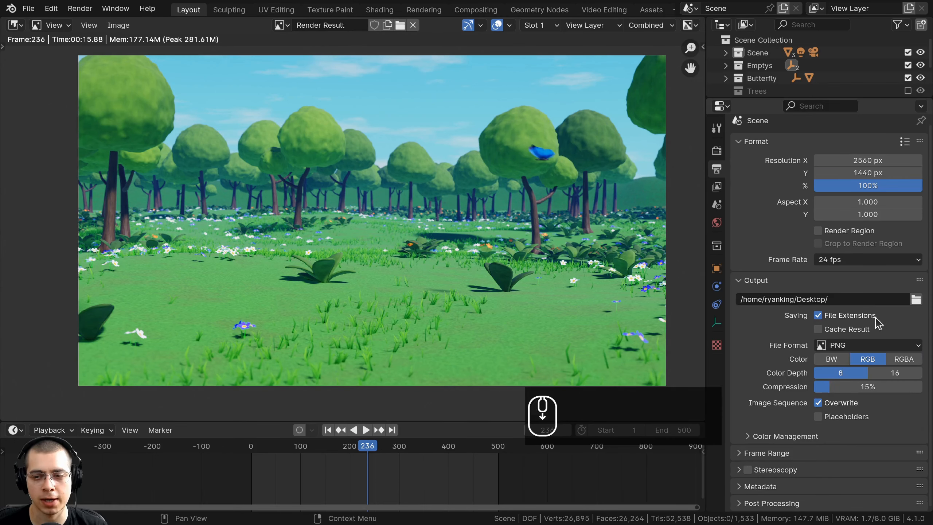
pyautogui.moveTo(919, 280); pyautogui.dragTo(849, 177)
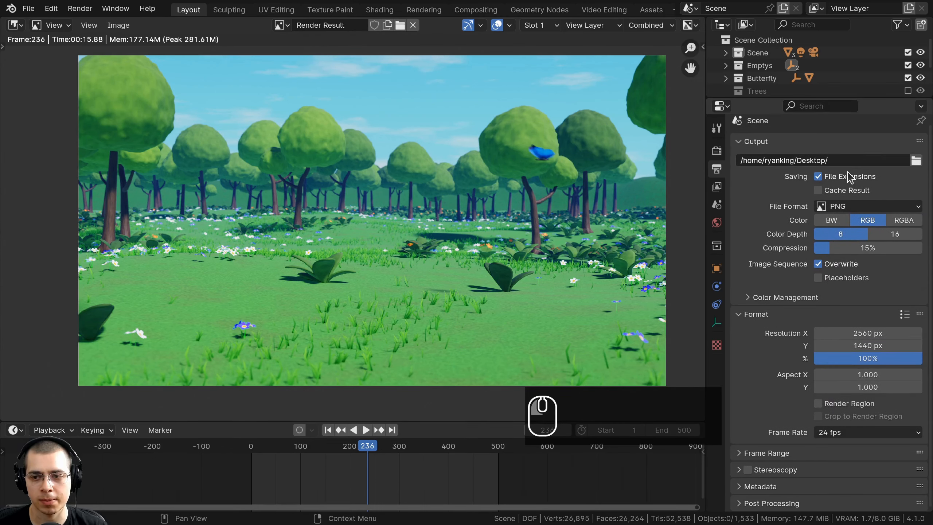
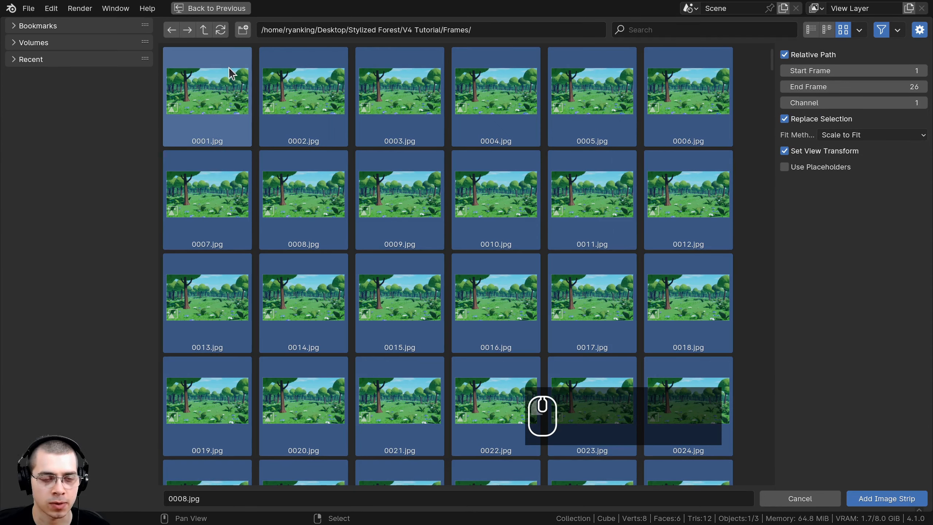
# Step: Add the selected JPG frames from the Frames folder to the sequencer as an image strip and widen the properties editor beside the preview
pyautogui.click(871, 498)
pyautogui.scroll(-3, 314, 394)
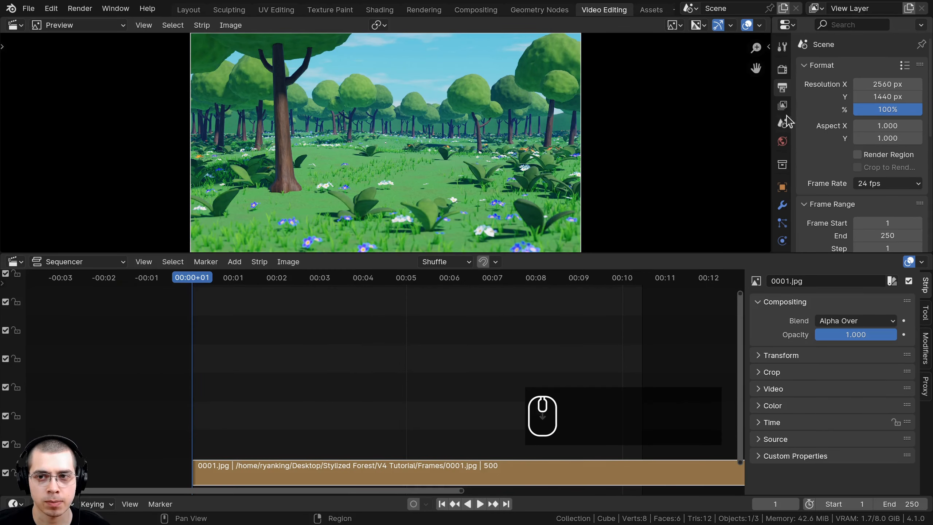
pyautogui.moveTo(738, 99); pyautogui.dragTo(666, 99)
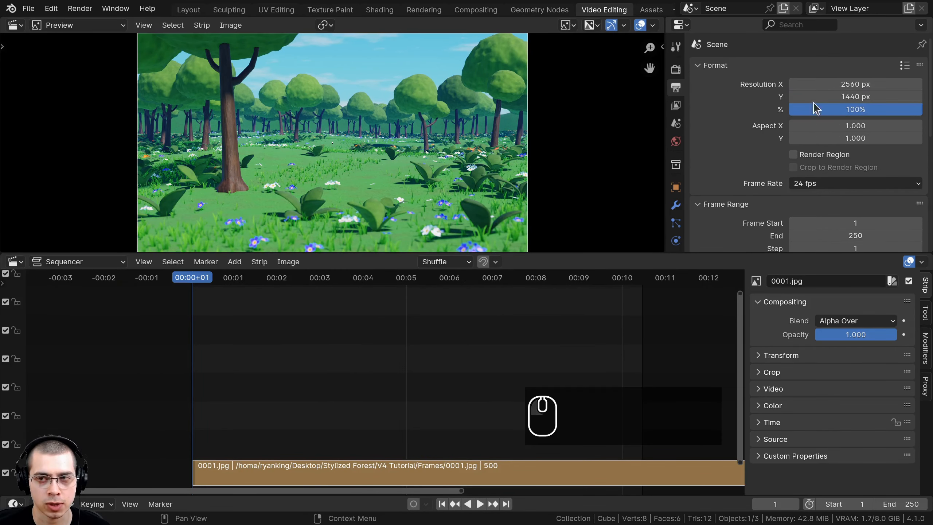
# Step: Narrow the properties editor to give the preview more room and set the scene's end frame to 500
pyautogui.scroll(-1, 503, 167)
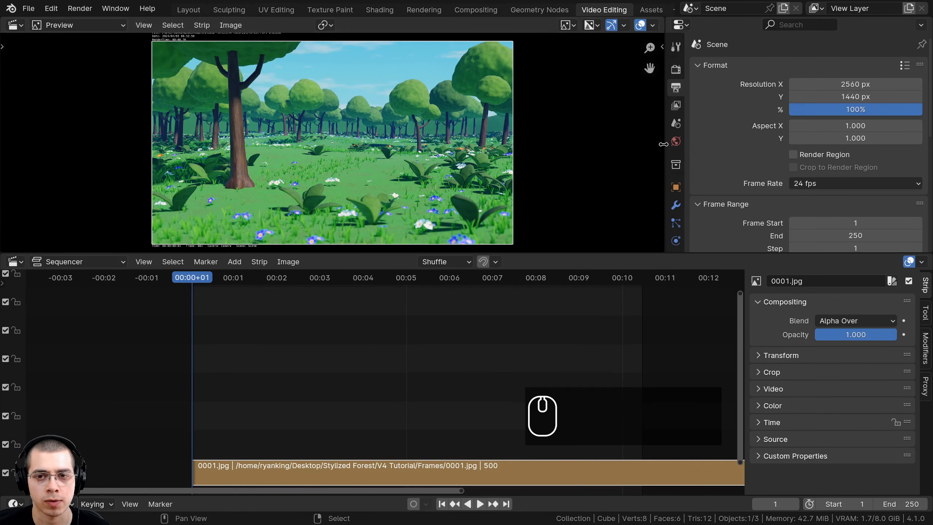
pyautogui.moveTo(664, 144); pyautogui.dragTo(750, 144)
pyautogui.scroll(-3, 416, 358)
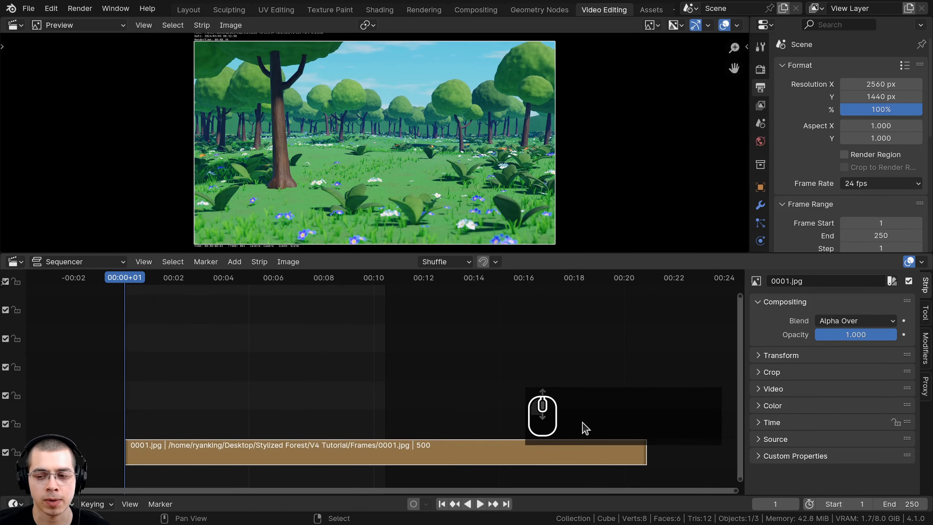
pyautogui.click(907, 496)
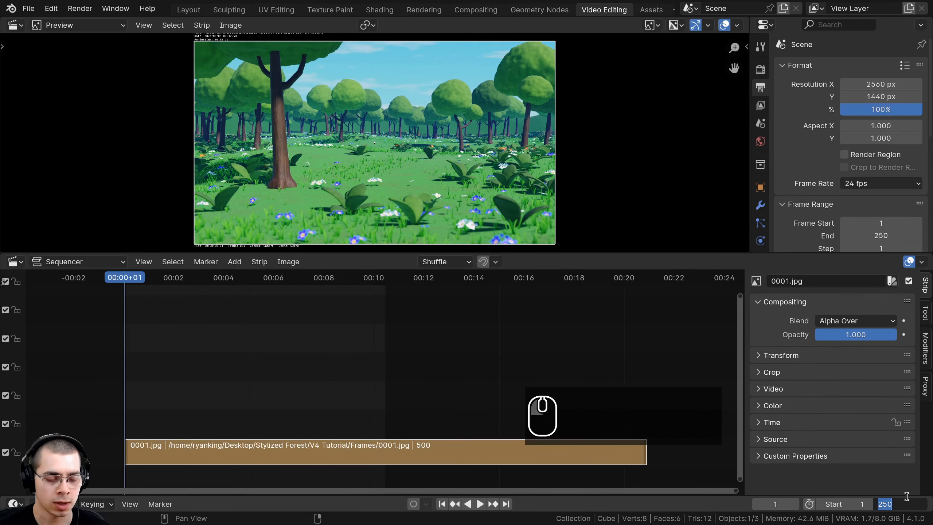
pyautogui.write('500')
pyautogui.press('Return')
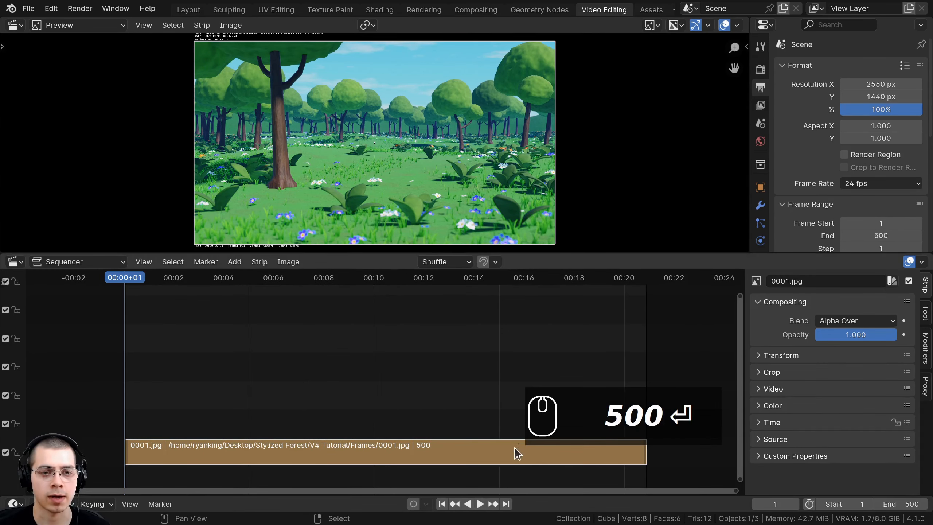
# Step: Enlarge the preview area over the sequencer and play the image strip to check the rendered animation
pyautogui.keyDown('ctrl'); pyautogui.scroll(3, 478, 423); pyautogui.keyUp('ctrl')
pyautogui.press('space')
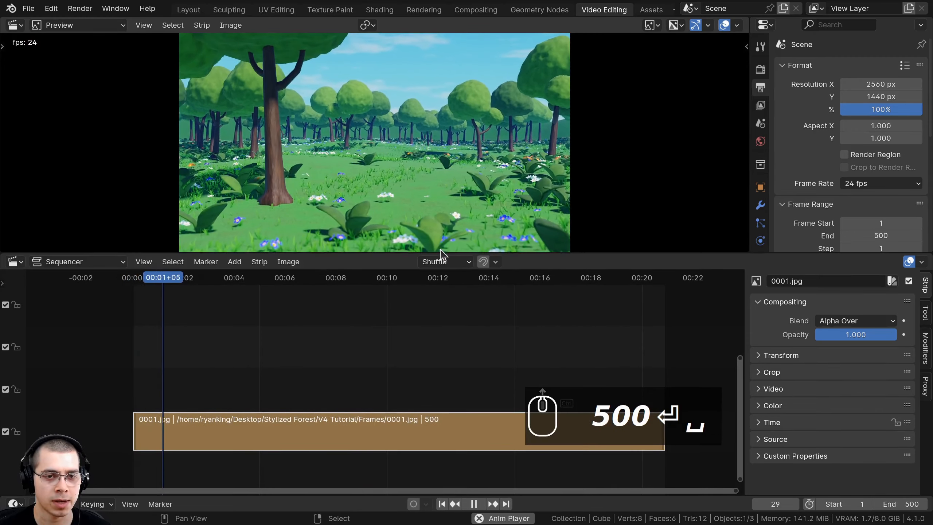
pyautogui.moveTo(441, 254); pyautogui.dragTo(443, 343)
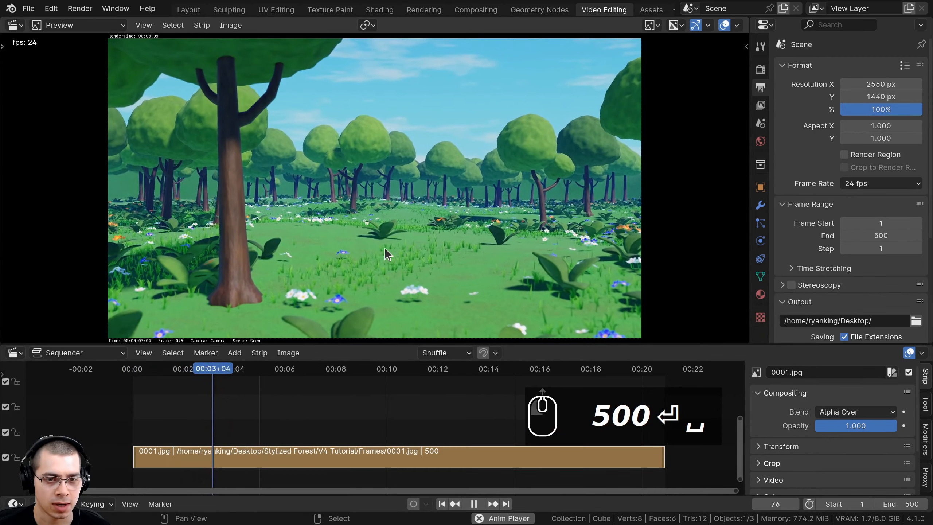
pyautogui.scroll(2, 385, 248)
pyautogui.press('Home')
pyautogui.scroll(-2, 330, 441)
pyautogui.press('space')
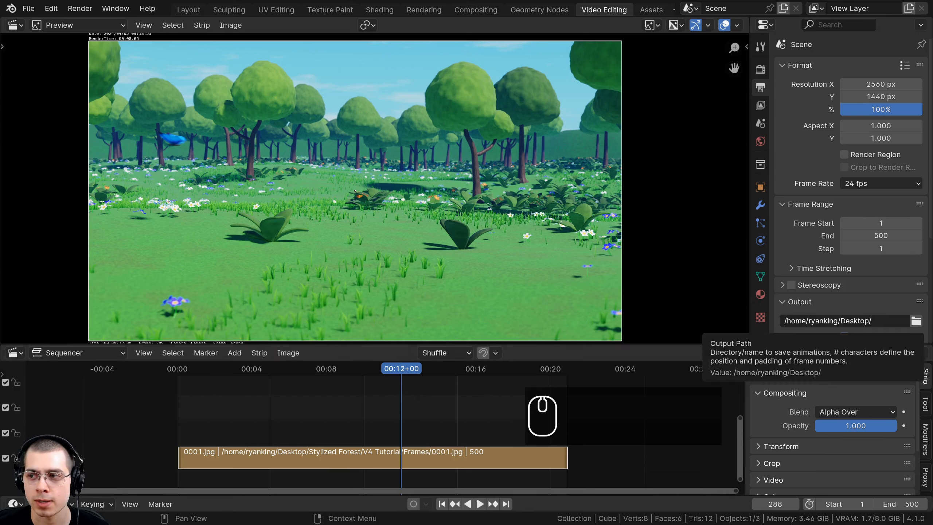
# Step: Add the horse-walks-in-mud farm ambience WAV to a taller sequencer and slide it directly above the image strip, spanning its whole length
pyautogui.moveTo(370, 358); pyautogui.dragTo(385, 402)
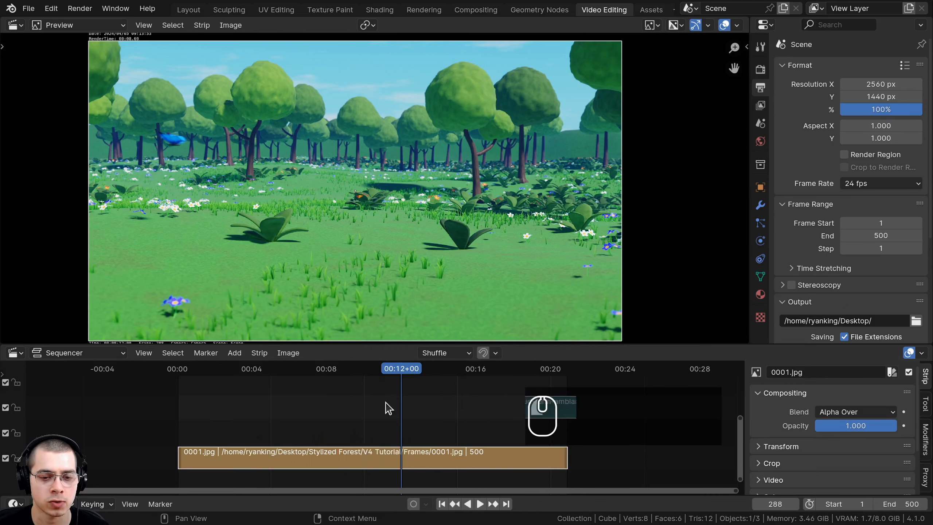
pyautogui.keyDown('ctrl'); pyautogui.scroll(-4, 404, 415); pyautogui.keyUp('ctrl')
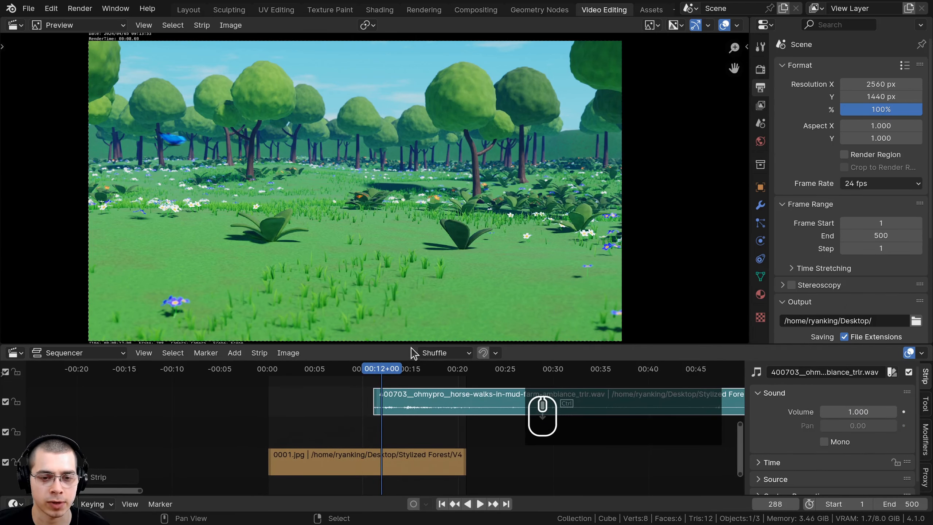
pyautogui.moveTo(412, 344); pyautogui.dragTo(412, 280)
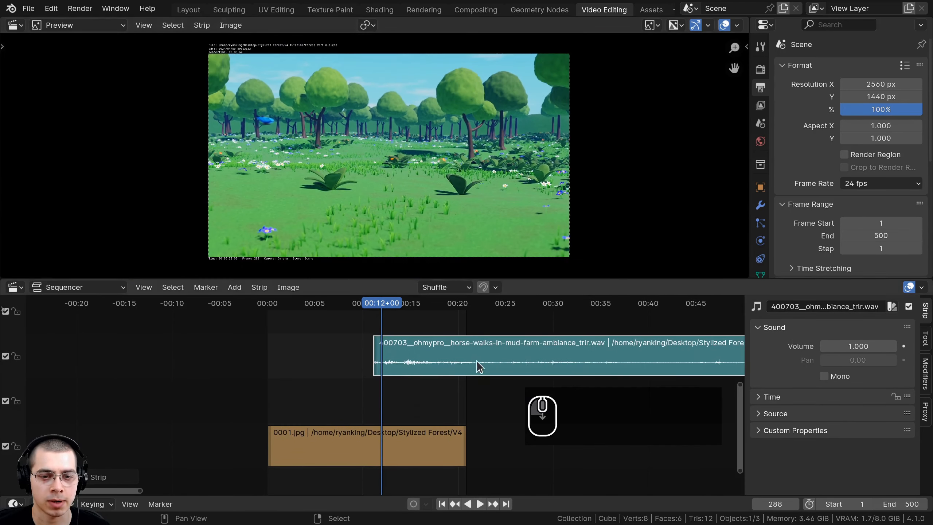
pyautogui.keyDown('ctrl'); pyautogui.scroll(-8, 446, 365); pyautogui.keyUp('ctrl')
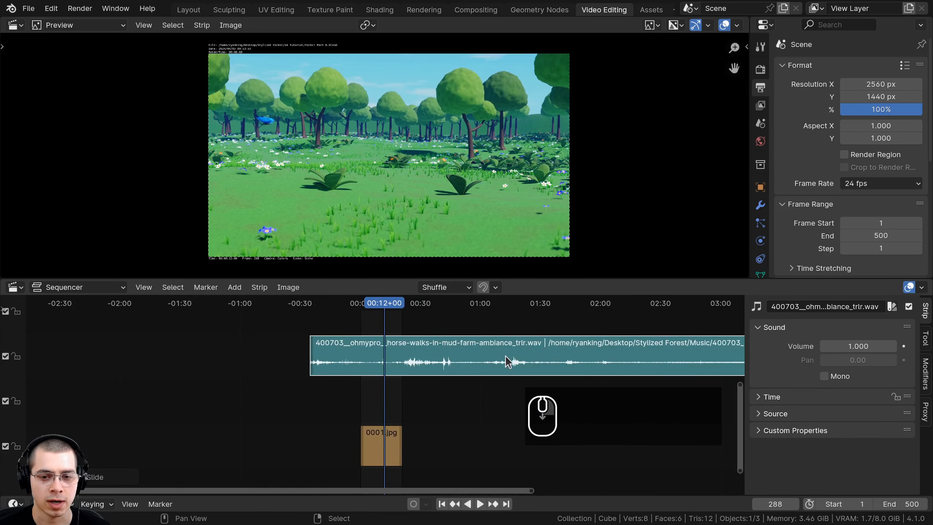
pyautogui.moveTo(580, 362); pyautogui.dragTo(381, 379)
pyautogui.keyDown('ctrl'); pyautogui.scroll(2, 349, 360); pyautogui.keyUp('ctrl')
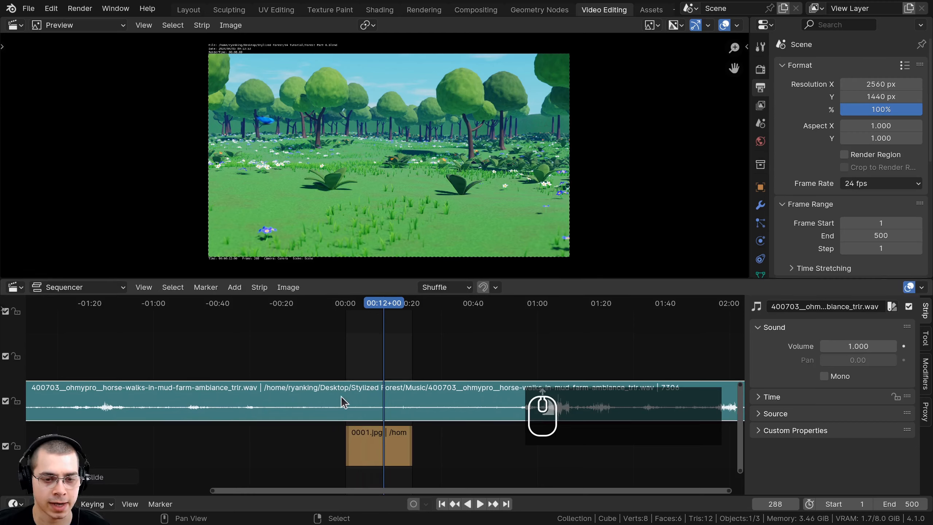
# Step: Play back the sequence from its start to judge the farm ambience and set that sound strip's volume to 0.5
pyautogui.hotkey('shift', 'Left')
pyautogui.keyDown('ctrl'); pyautogui.scroll(2, 381, 378); pyautogui.keyUp('ctrl')
pyautogui.press('space')
pyautogui.scroll(8, 391, 356)
pyautogui.moveTo(381, 378); pyautogui.dragTo(359, 357, button='middle')
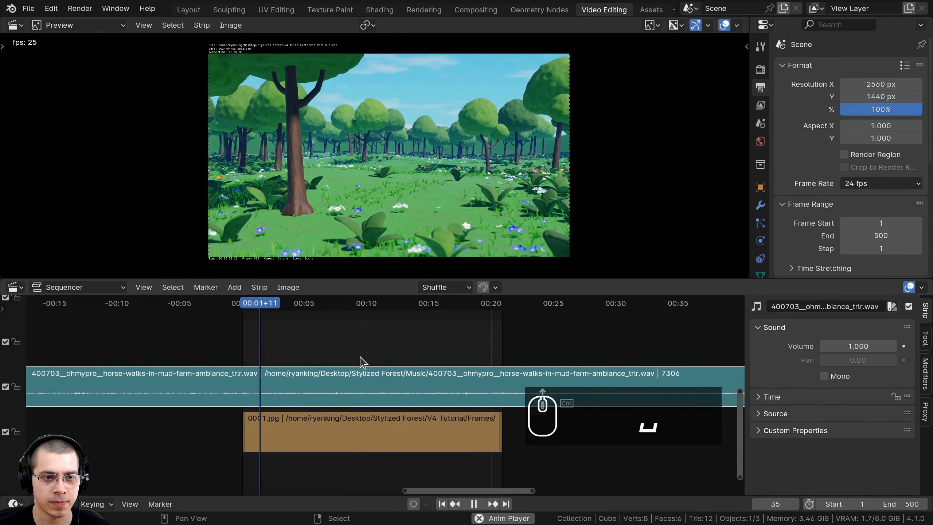
pyautogui.scroll(3, 356, 356)
pyautogui.press('space')
pyautogui.moveTo(308, 342); pyautogui.dragTo(339, 330)
pyautogui.keyDown('ctrl'); pyautogui.scroll(2, 422, 349); pyautogui.keyUp('ctrl')
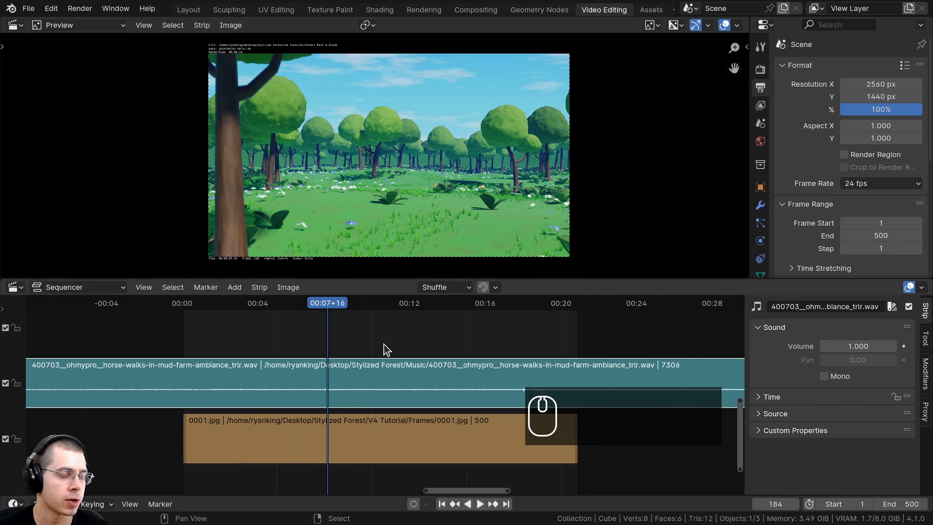
pyautogui.press('space')
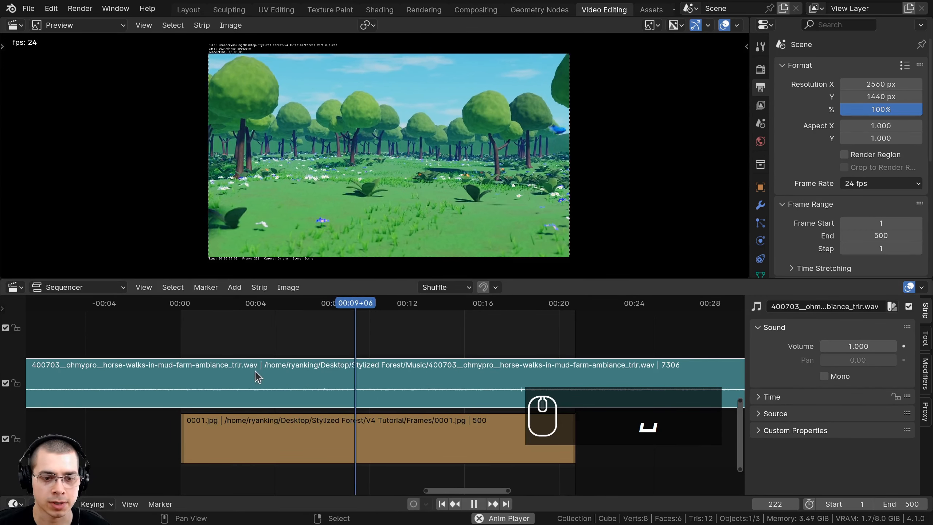
pyautogui.press('space')
pyautogui.click(858, 346)
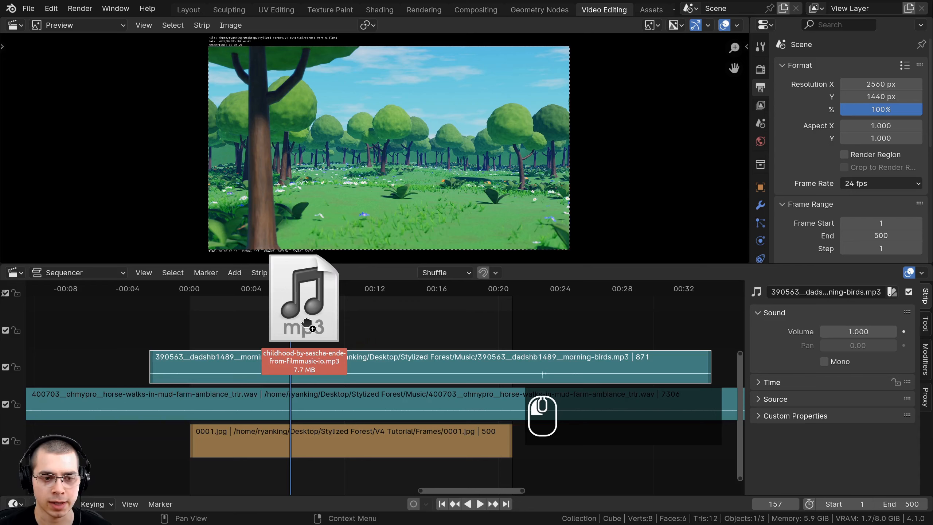
# Step: Add the childhood-by-sascha-ende MP3 above the morning-birds strip and slide it to start just before the image strip
pyautogui.moveTo(302, 298); pyautogui.dragTo(308, 327)
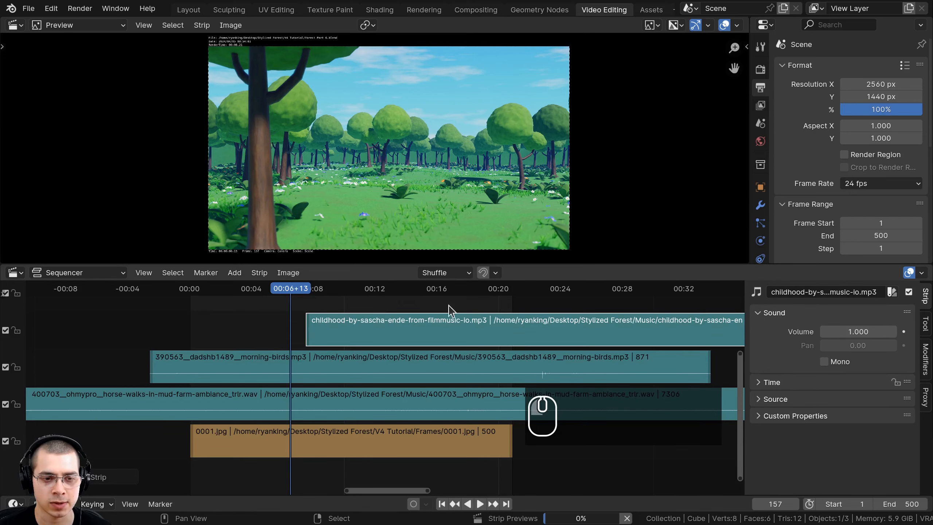
pyautogui.scroll(1, 436, 329)
pyautogui.moveTo(561, 323); pyautogui.dragTo(398, 325)
pyautogui.press('space')
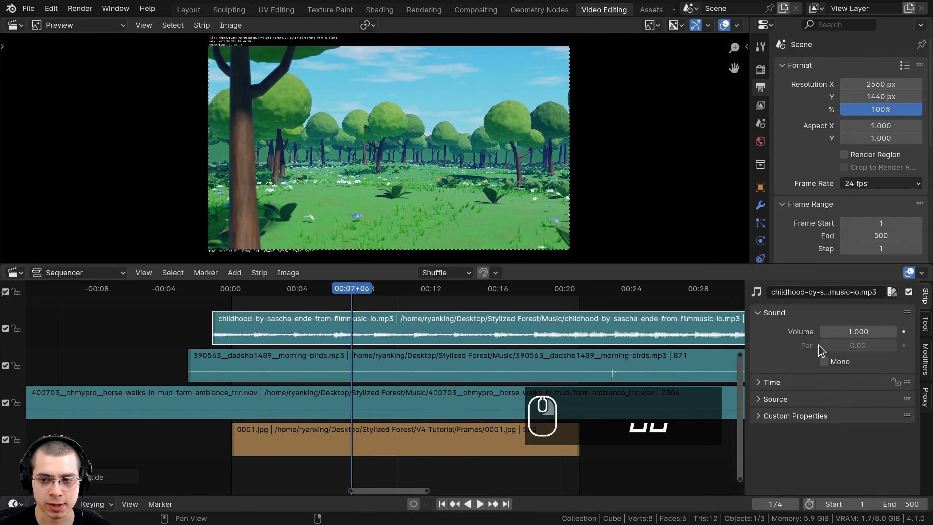
# Step: Set the childhood music strip's volume to 0.3 and play the sequence
pyautogui.click(868, 331)
pyautogui.write('.3')
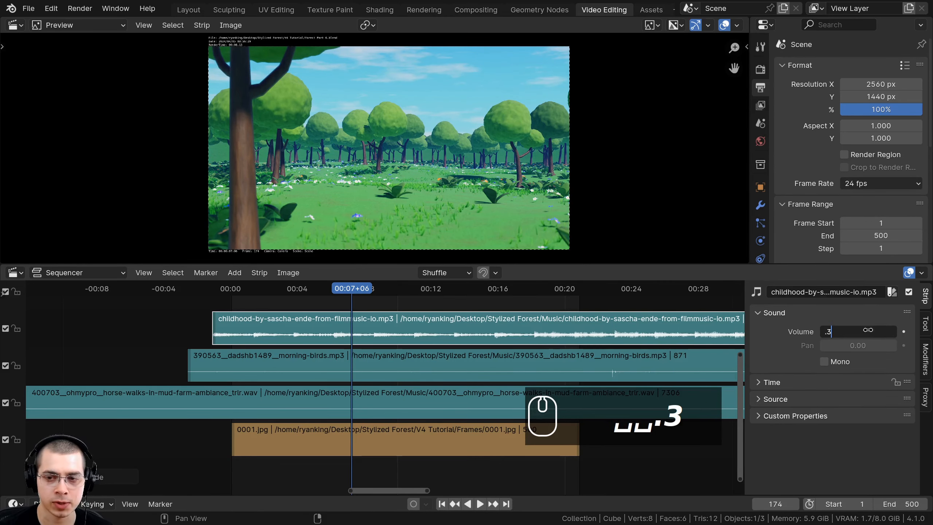
pyautogui.press('Return')
pyautogui.press('space')
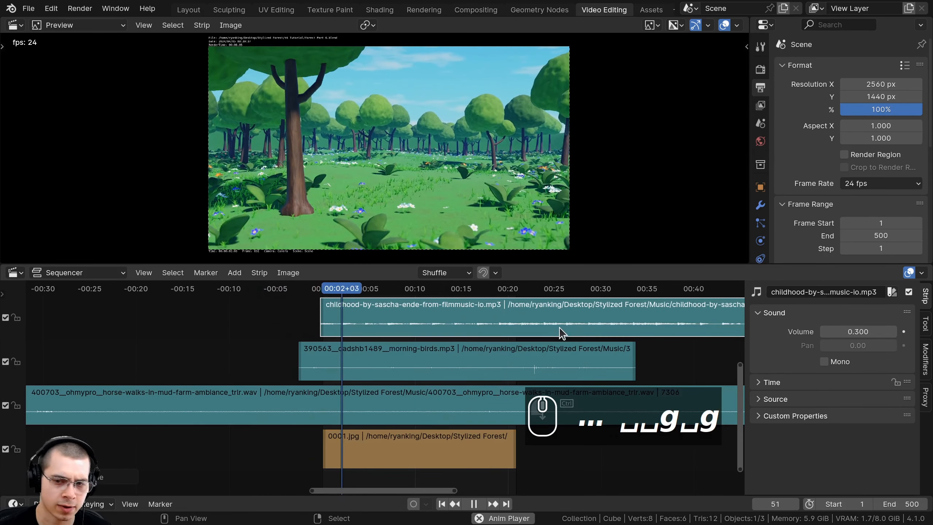
# Step: Slide the childhood music strip earlier so it begins about 19 seconds before the image strip, and play the result
pyautogui.press('space')
pyautogui.scroll(4, 514, 336)
pyautogui.press('g')
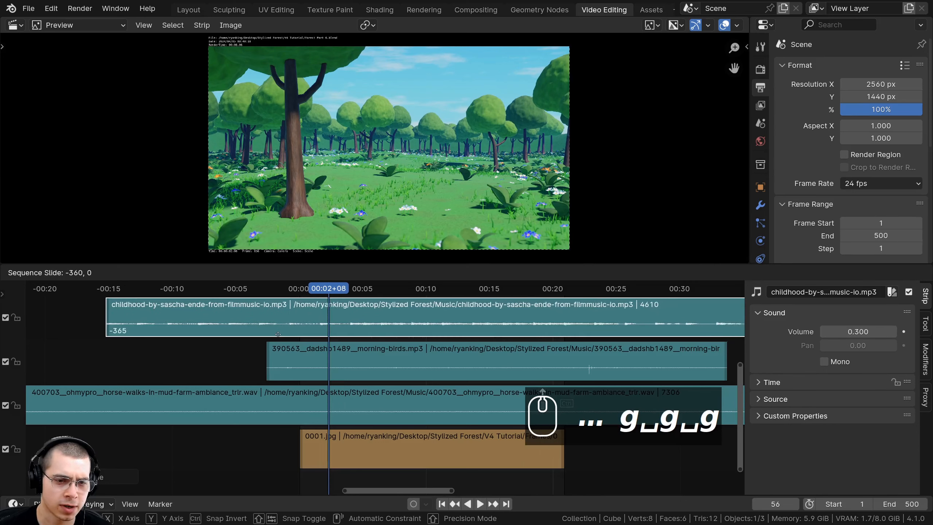
pyautogui.click(274, 340)
pyautogui.click(285, 340)
pyautogui.press('g')
pyautogui.click(298, 343)
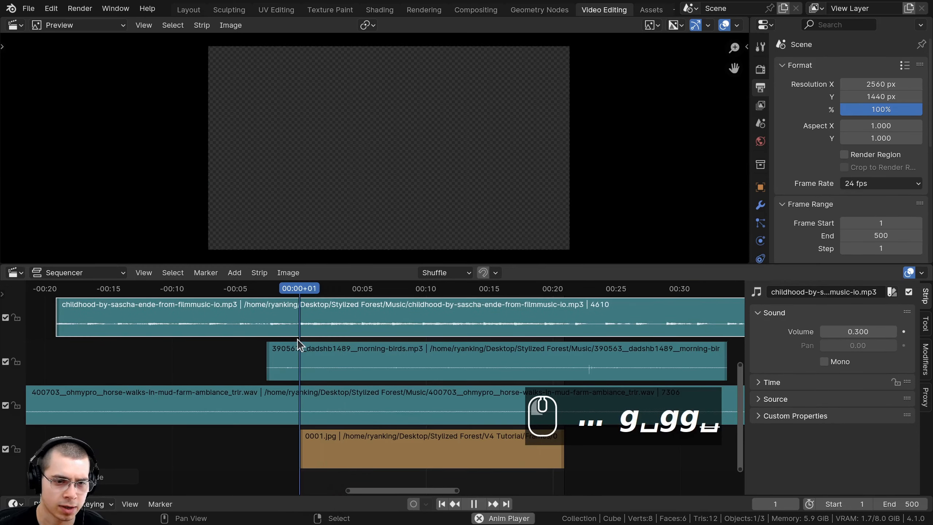
pyautogui.press('space')
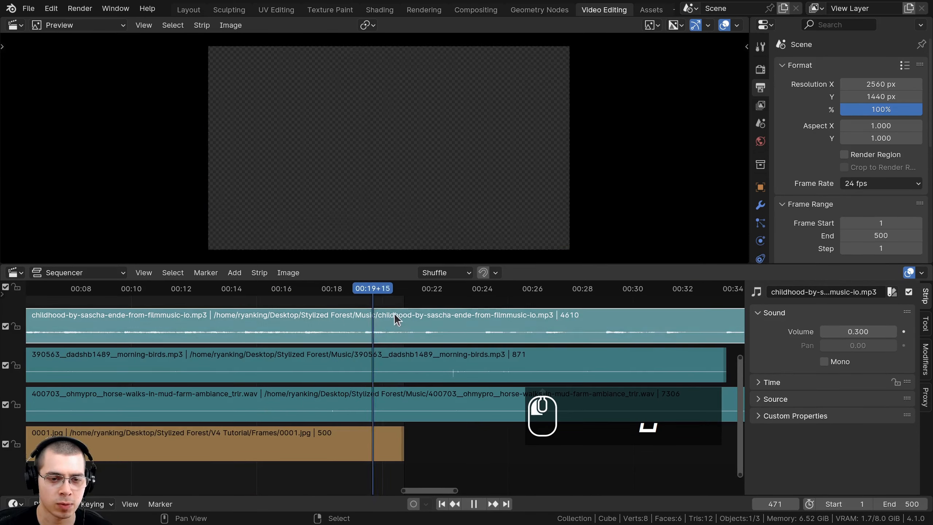
# Step: Keyframe the image strip's opacity at 1 on frame 463
pyautogui.moveTo(394, 314); pyautogui.dragTo(364, 466)
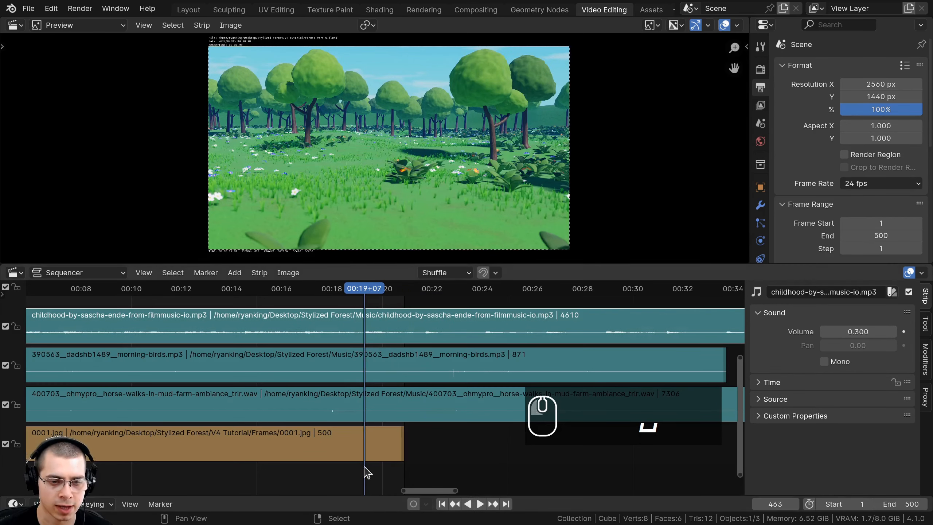
pyautogui.click(373, 440)
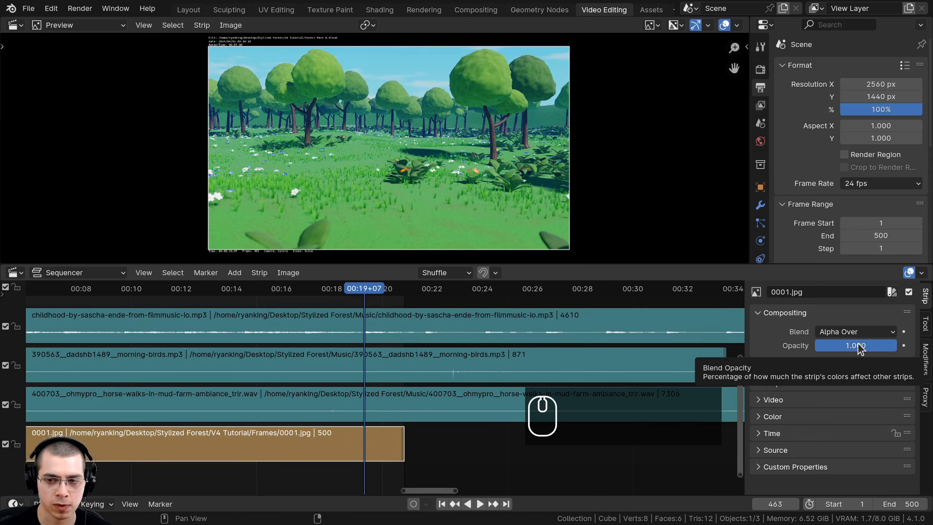
pyautogui.press('i')
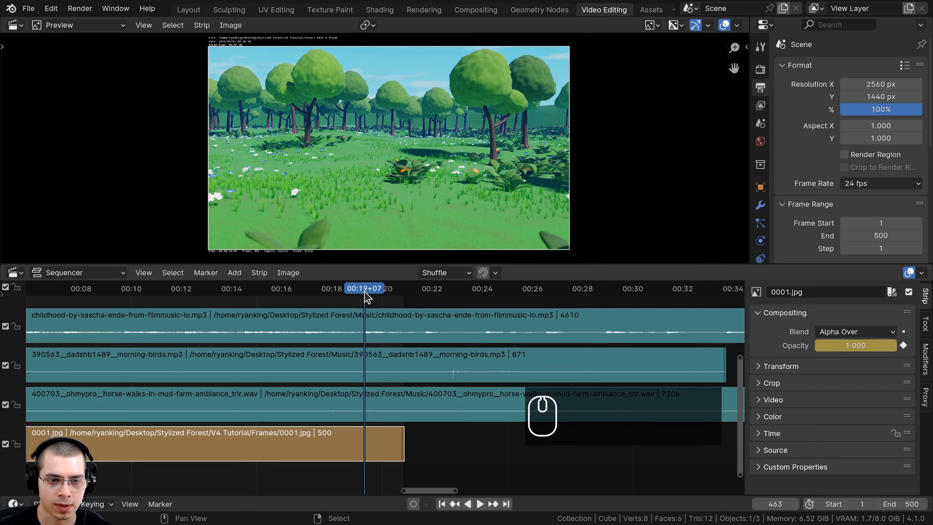
# Step: Keyframe the image strip's opacity at 0 on frame 500 and play the closing fade-out
pyautogui.moveTo(367, 296); pyautogui.dragTo(404, 294)
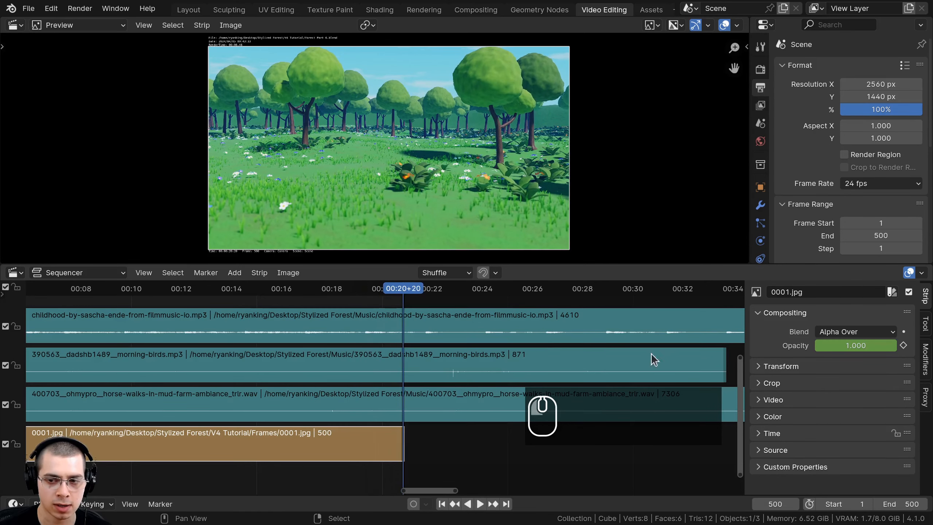
pyautogui.moveTo(856, 347); pyautogui.dragTo(833, 353)
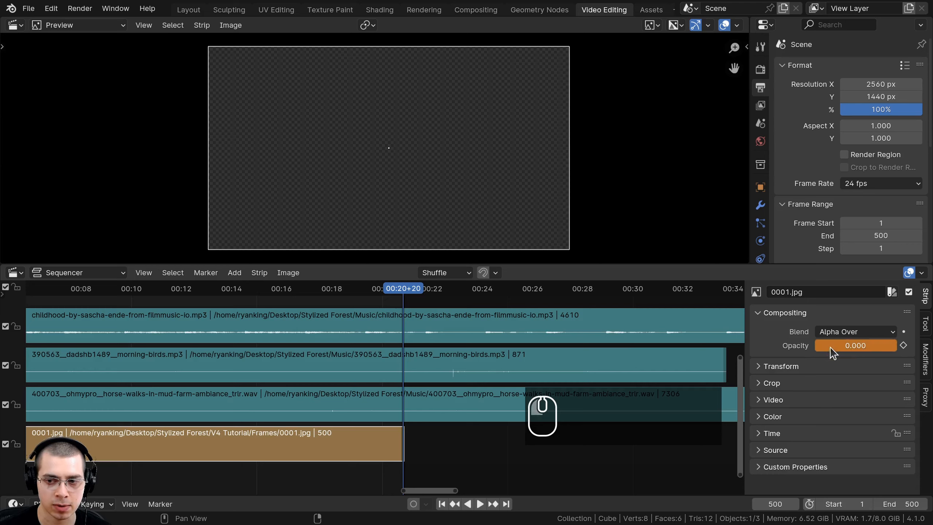
pyautogui.press('i')
pyautogui.scroll(5, 418, 457)
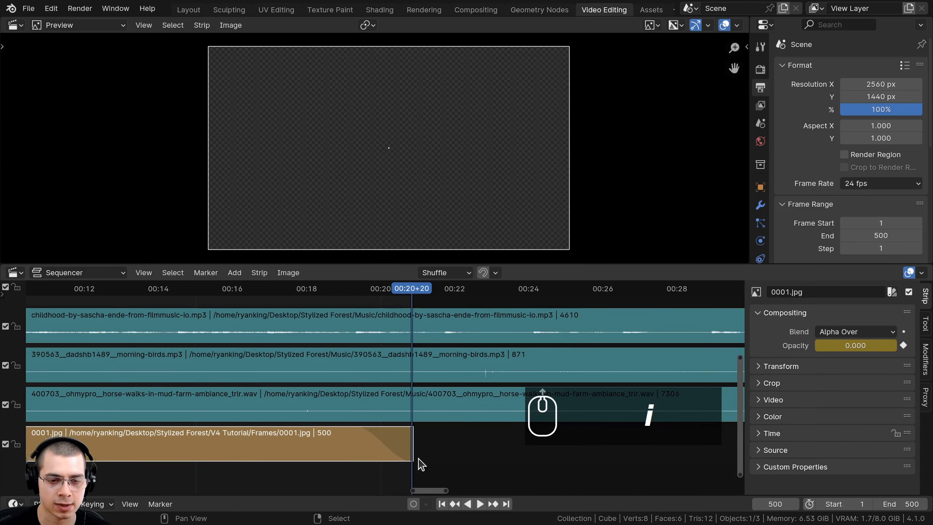
pyautogui.moveTo(376, 446); pyautogui.dragTo(358, 438)
pyautogui.press('space')
pyautogui.press('space')
# Step: Keyframe the farm ambience strip's volume at 0.5 on frame 460
pyautogui.click(372, 404)
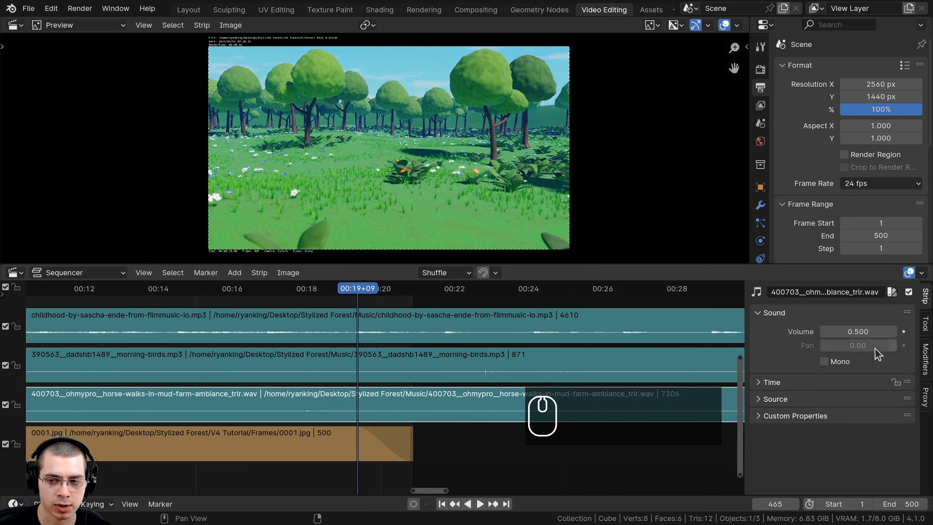
pyautogui.moveTo(348, 319)
pyautogui.mouseDown()
pyautogui.moveTo(351, 308)
pyautogui.moveTo(353, 327)
pyautogui.mouseUp()
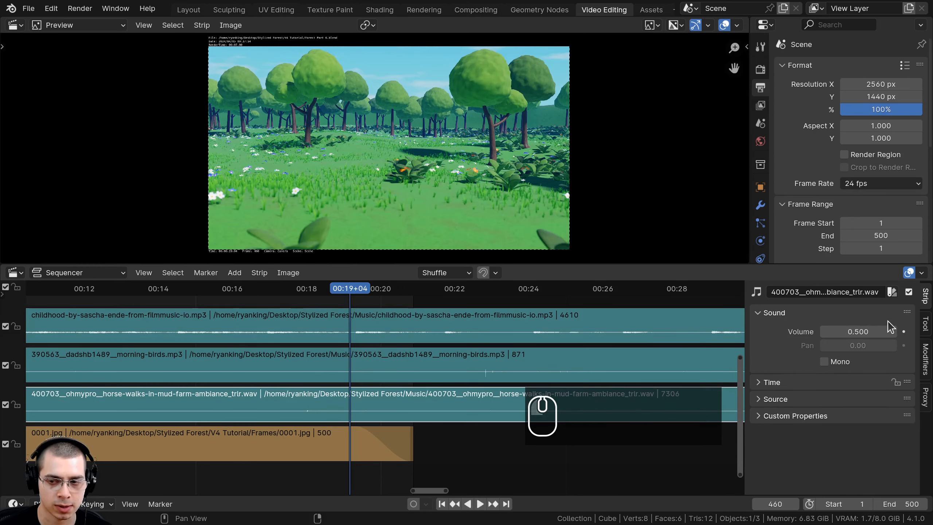
pyautogui.press('i')
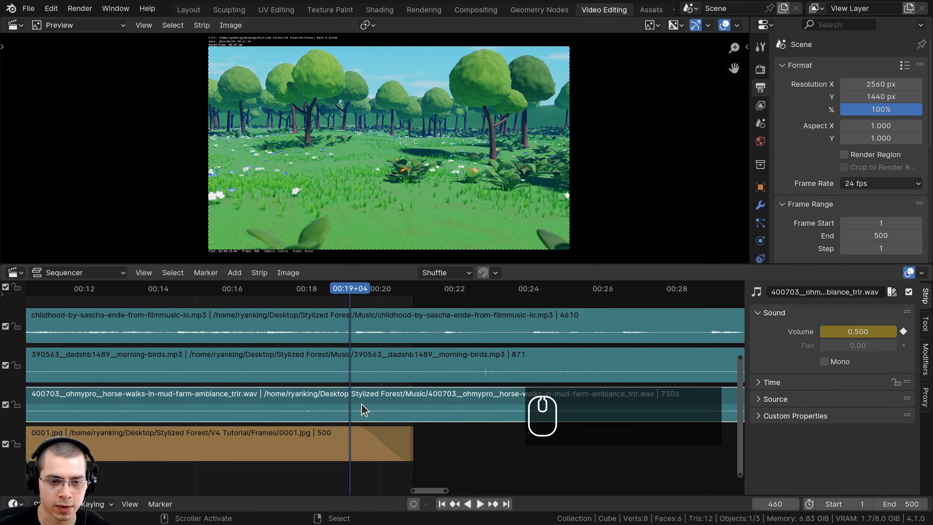
# Step: Keyframe the farm ambience strip's volume at 0 on frame 502 and play back its fade-out
pyautogui.moveTo(375, 419); pyautogui.dragTo(416, 418)
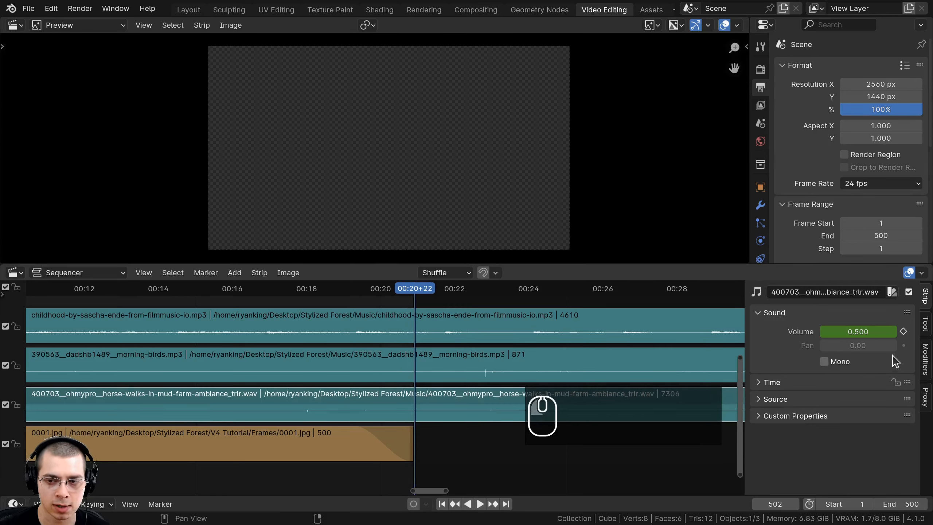
pyautogui.click(853, 332)
pyautogui.write('0')
pyautogui.press('Return')
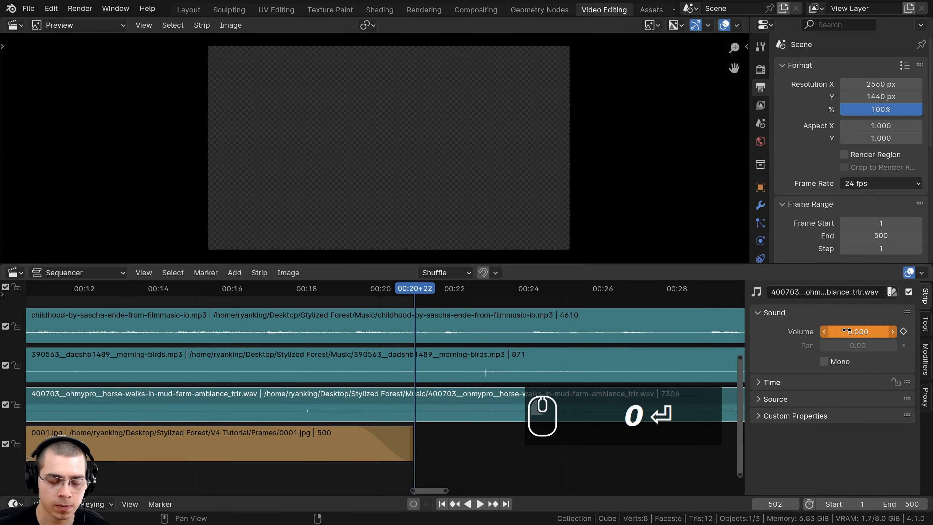
pyautogui.press('i')
pyautogui.moveTo(405, 414); pyautogui.dragTo(360, 412)
pyautogui.press('space')
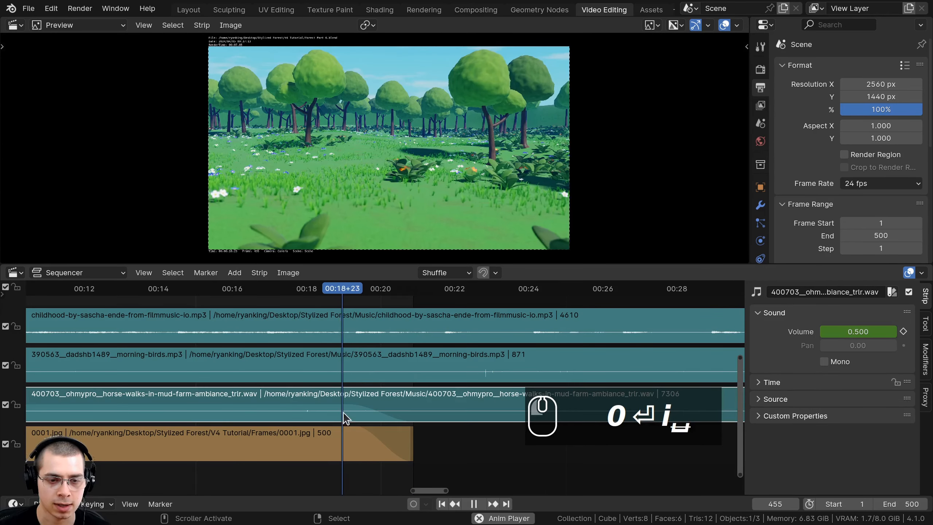
# Step: Keyframe the morning-birds strip's volume at 1 and the music strip's volume at 0.3 on frame 461
pyautogui.press('space')
pyautogui.click(370, 375)
pyautogui.press('i')
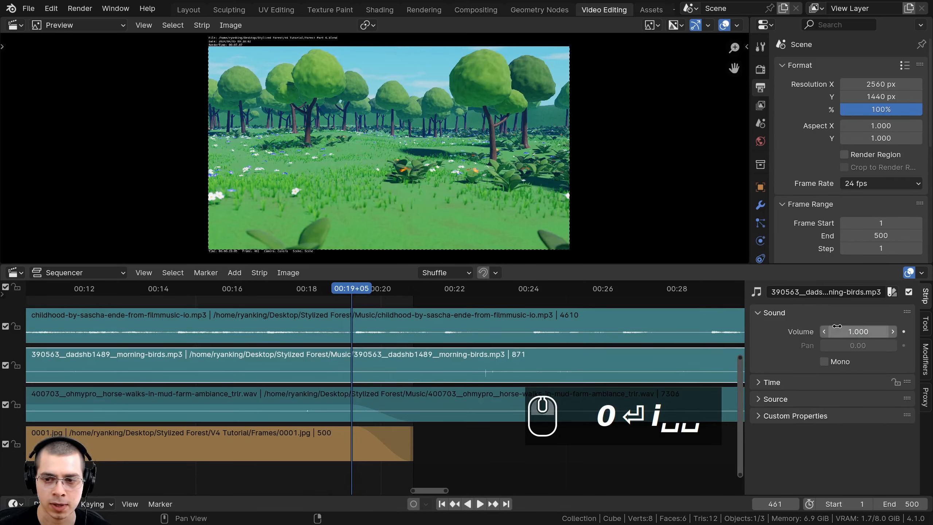
pyautogui.click(390, 324)
pyautogui.press('i')
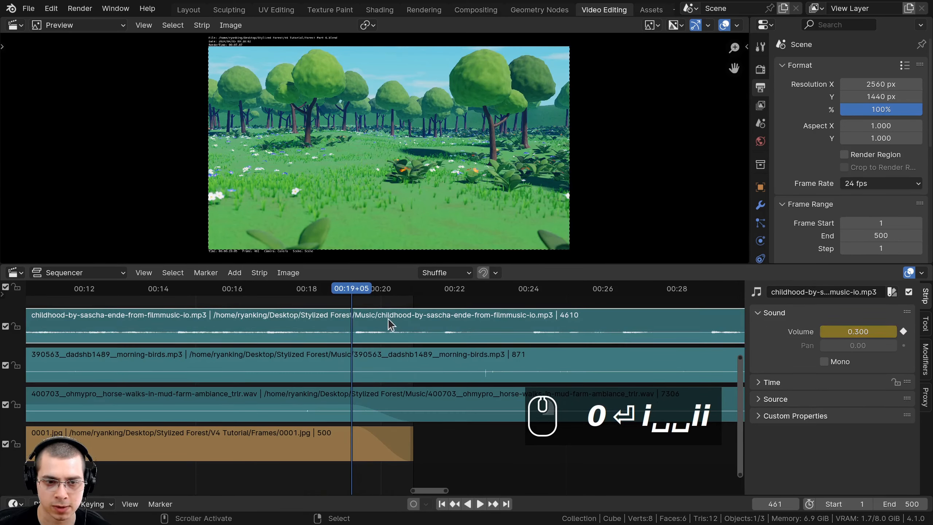
# Step: Keyframe the music and morning-birds strips' volumes at 0 on frame 500
pyautogui.moveTo(355, 319); pyautogui.dragTo(412, 315)
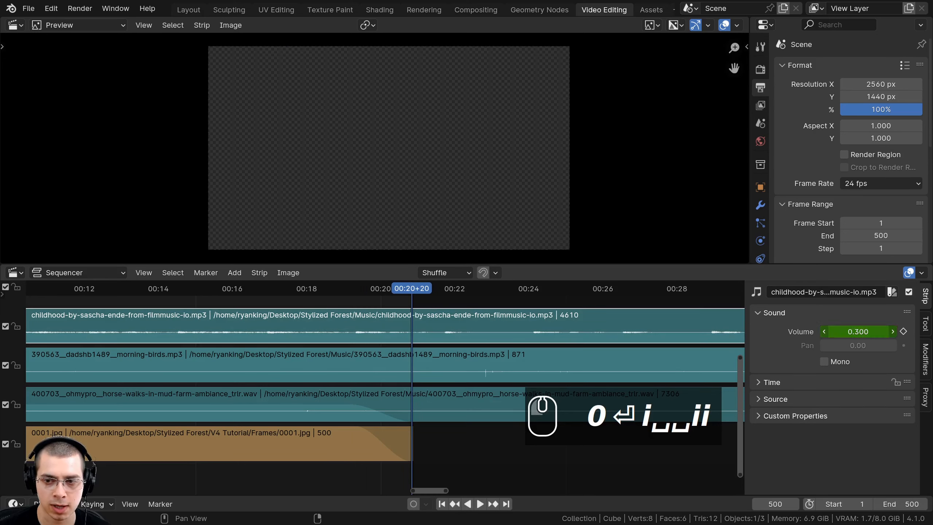
pyautogui.moveTo(846, 333); pyautogui.dragTo(830, 332)
pyautogui.press('i')
pyautogui.click(462, 377)
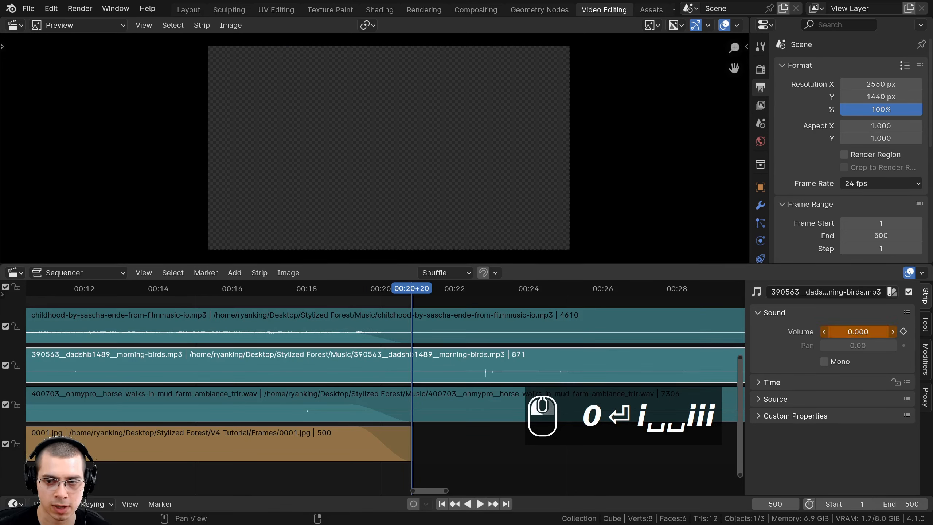
pyautogui.press('i')
# Step: Play back the closing sound fade-outs and select all the strips in the sequence
pyautogui.moveTo(387, 367); pyautogui.dragTo(334, 358)
pyautogui.press('space')
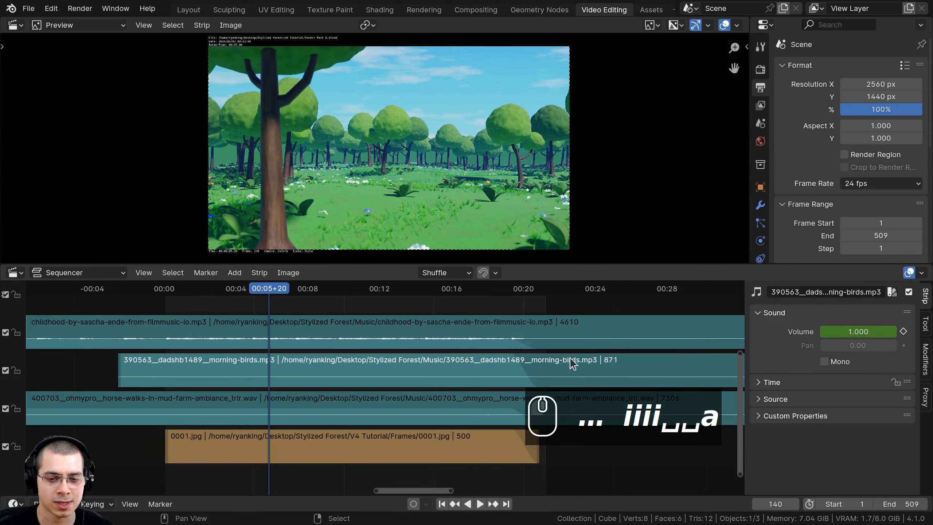
pyautogui.press('a')
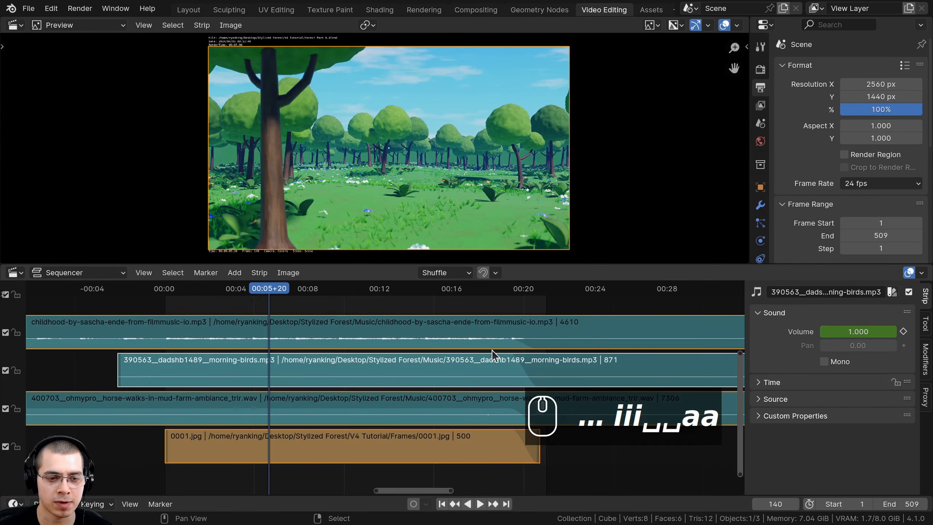
pyautogui.keyDown('ctrl'); pyautogui.moveTo(492, 355); pyautogui.dragTo(389, 325, button='middle'); pyautogui.keyUp('ctrl')
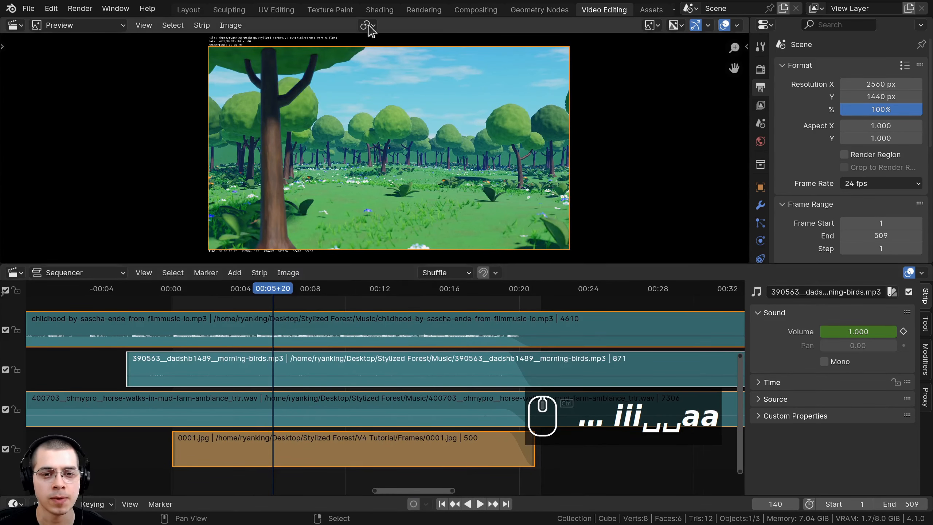
# Step: Widen the output properties area and set the output path to a Desktop file called Final Animation
pyautogui.moveTo(748, 132); pyautogui.dragTo(711, 118)
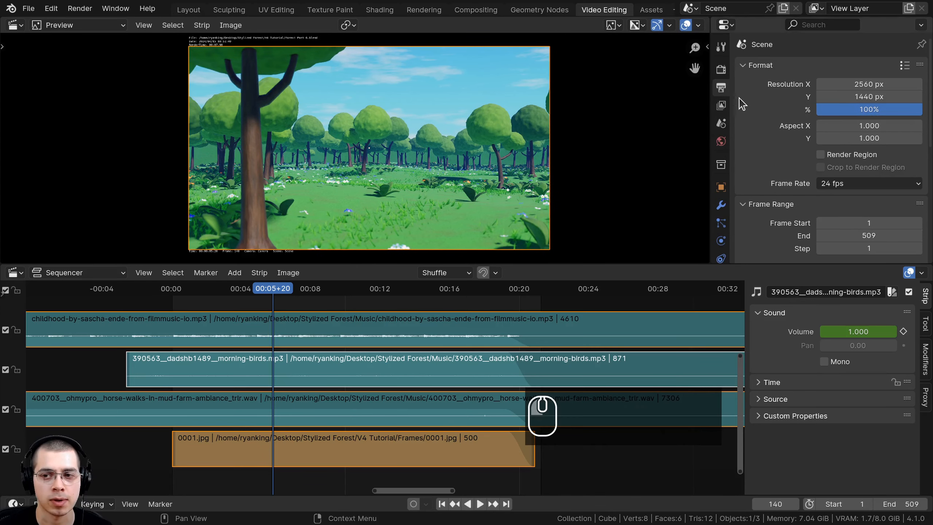
pyautogui.scroll(-10, 767, 97)
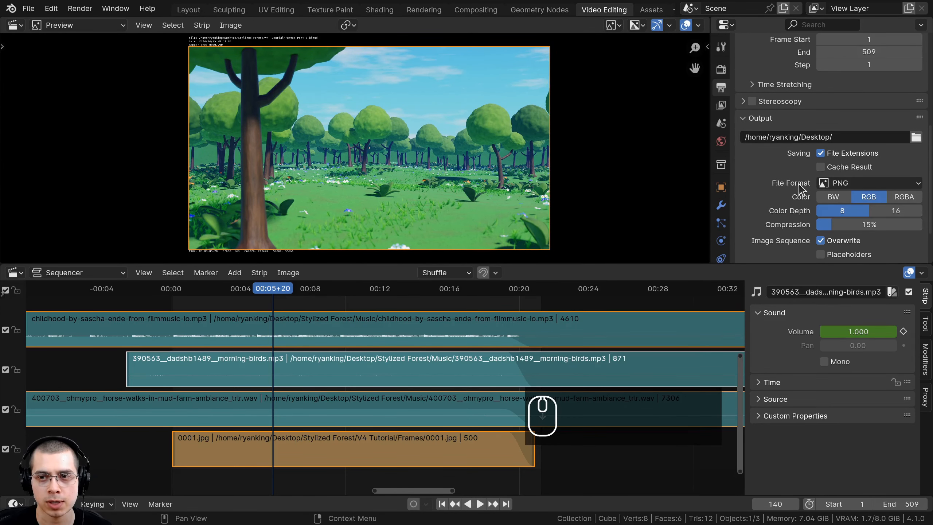
pyautogui.click(853, 138)
pyautogui.click(853, 138)
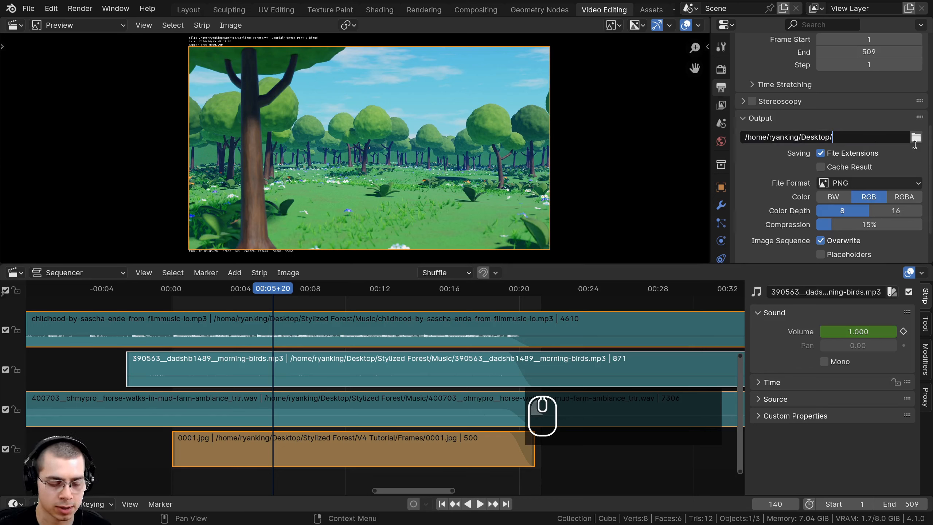
pyautogui.write('Final Animation')
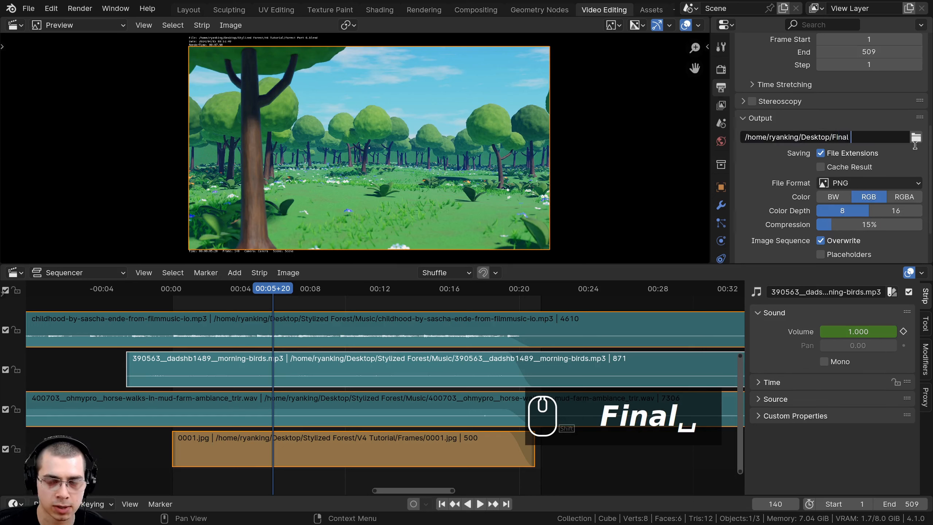
pyautogui.press('Return')
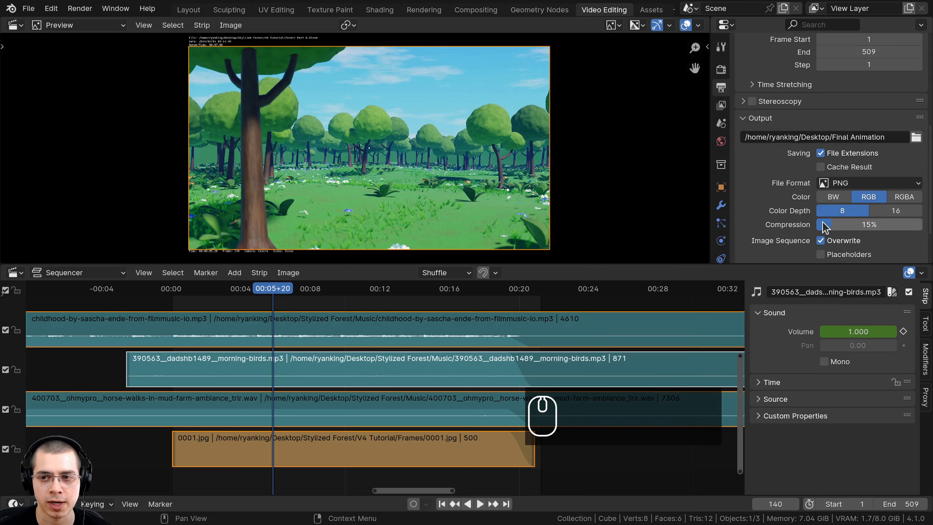
# Step: Set the output file format to FFmpeg Video and review the encoding container, video codec and audio codec settings
pyautogui.click(829, 185)
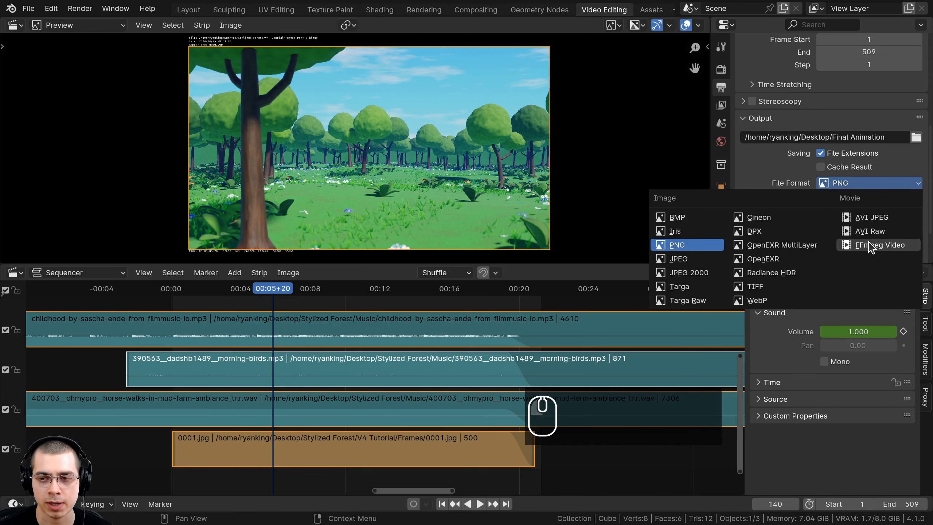
pyautogui.click(856, 245)
pyautogui.scroll(-1, 868, 200)
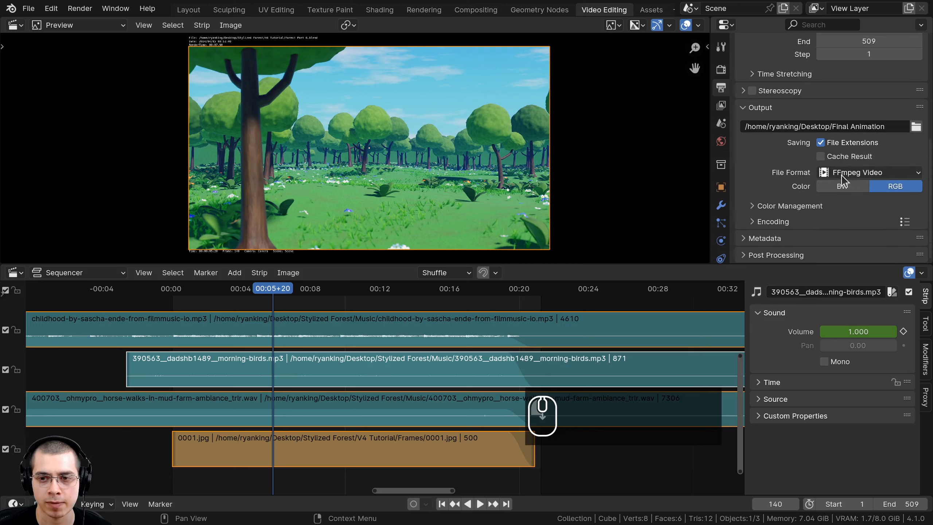
pyautogui.click(753, 225)
pyautogui.scroll(-3, 753, 206)
pyautogui.scroll(-2, 834, 140)
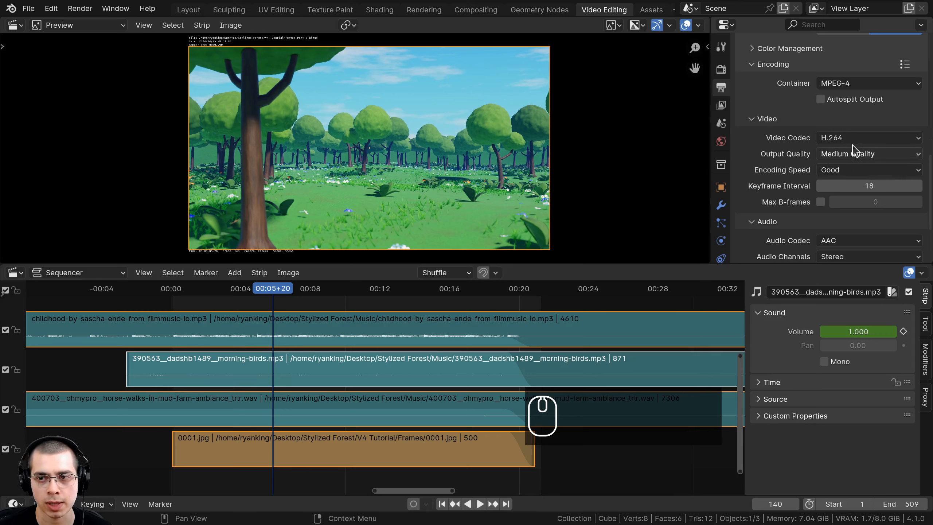
pyautogui.scroll(-2, 854, 151)
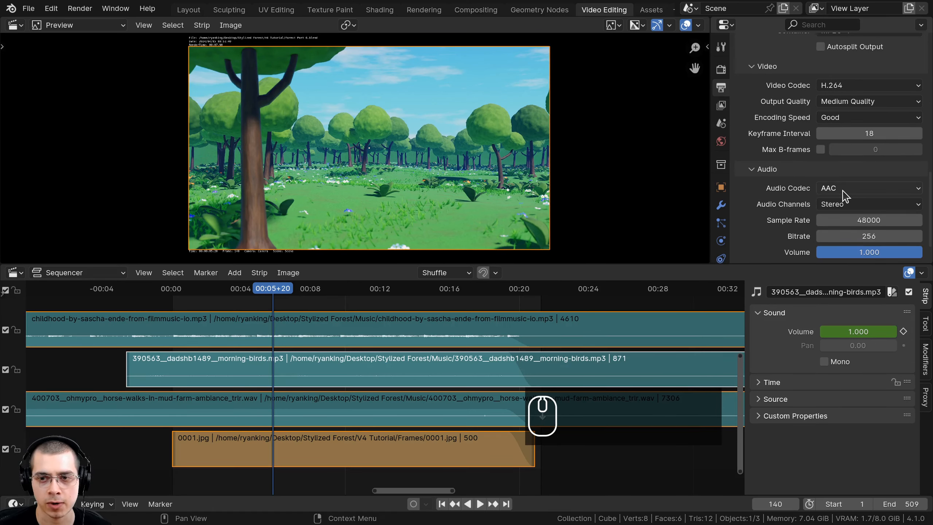
pyautogui.scroll(14, 844, 194)
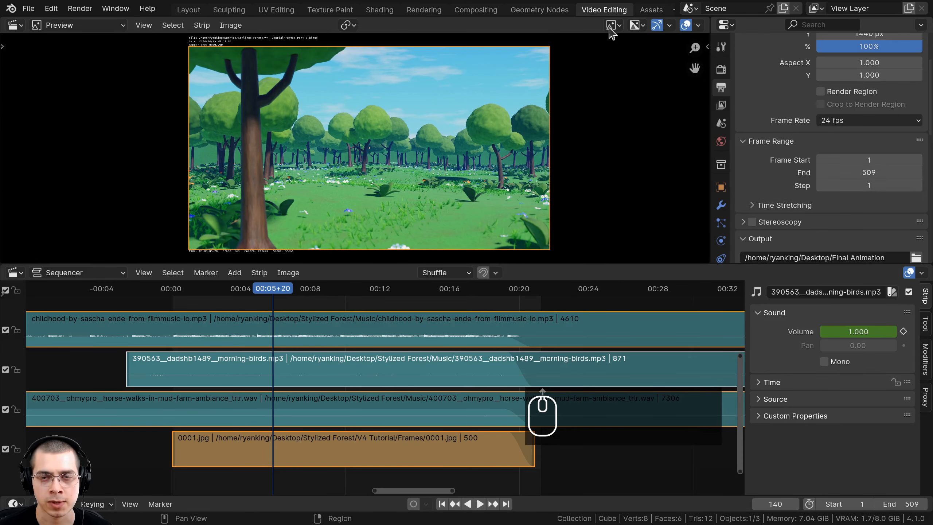
# Step: Render the edited sequence as an animation
pyautogui.moveTo(470, 381); pyautogui.dragTo(448, 383, button='middle')
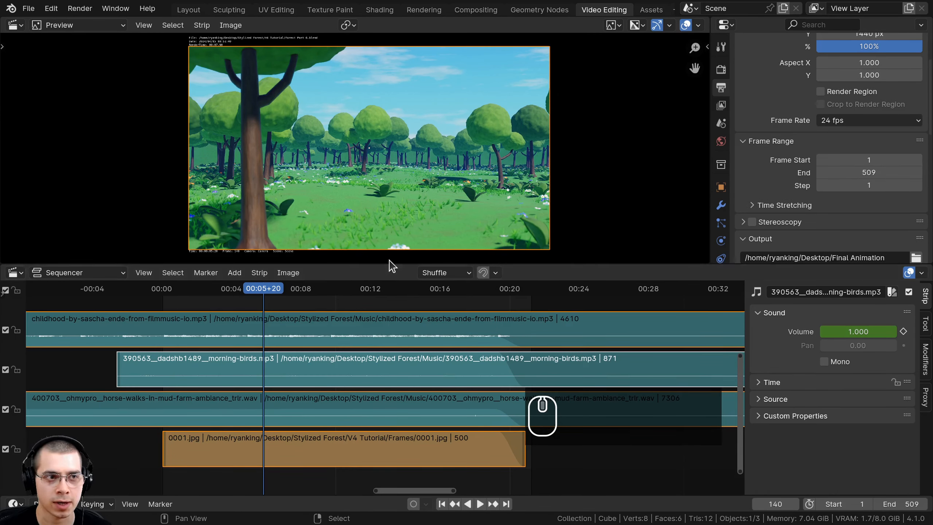
pyautogui.click(79, 10)
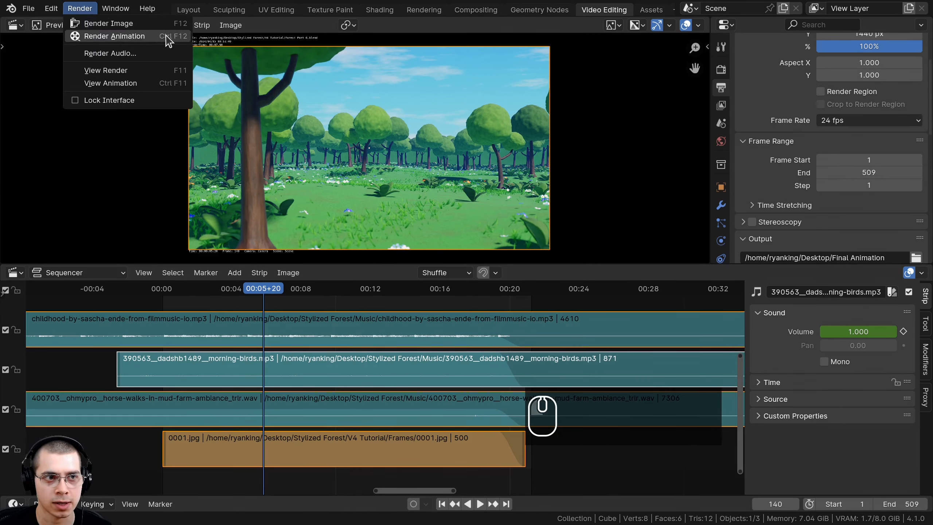
pyautogui.click(140, 40)
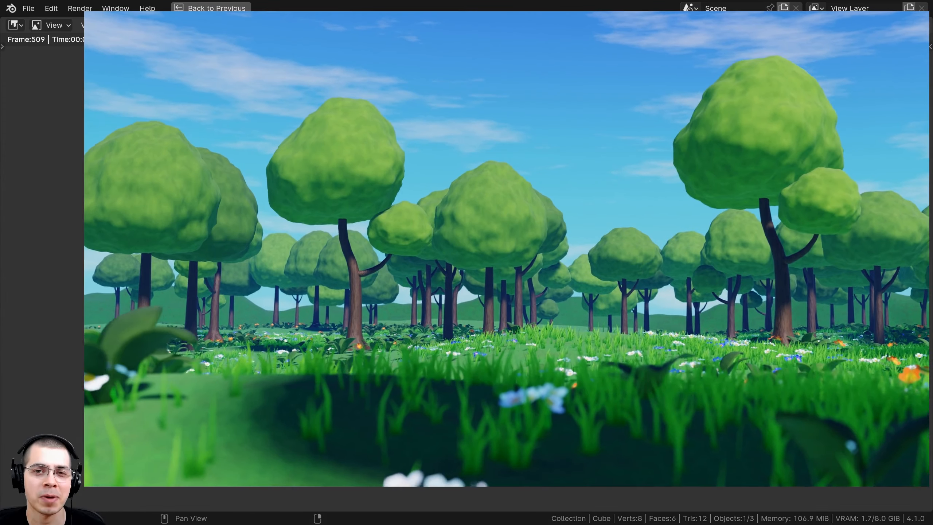